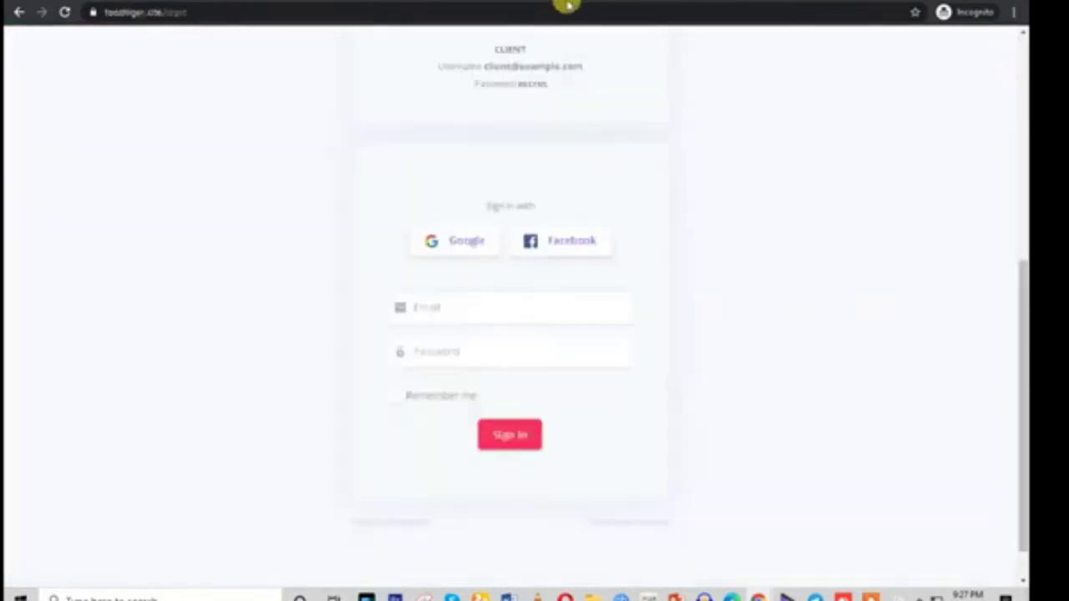
Start Google sign-in, then back out to the Foodtiger login page
{"action": "scroll", "coordinate": [618, 326], "scroll_direction": "up", "scroll_amount": 2}
{"action": "scroll", "coordinate": [501, 334], "scroll_direction": "down", "scroll_amount": 4}
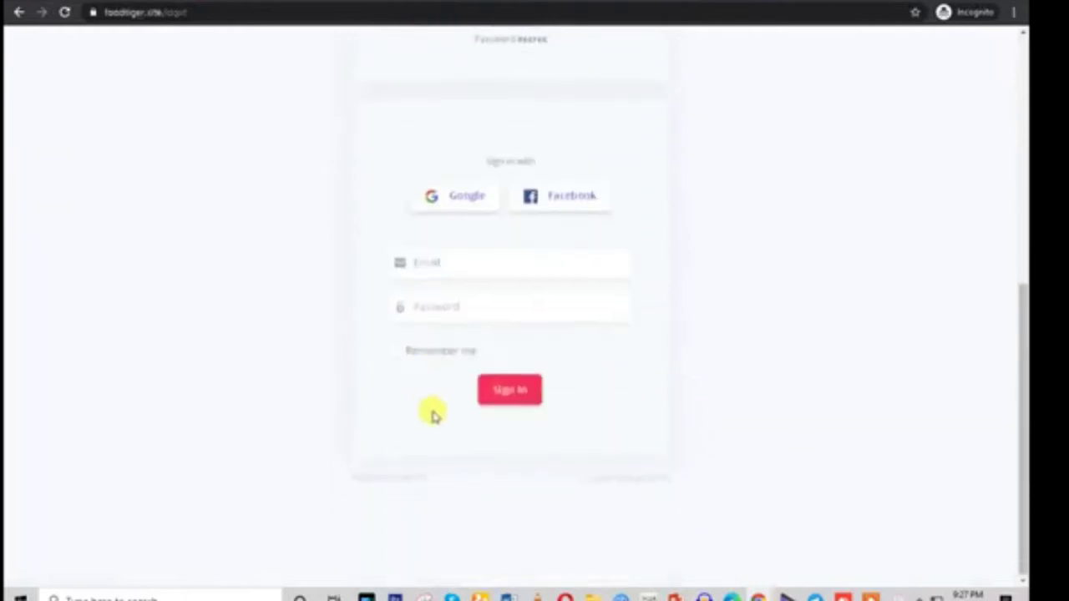
{"action": "left_click", "coordinate": [467, 195]}
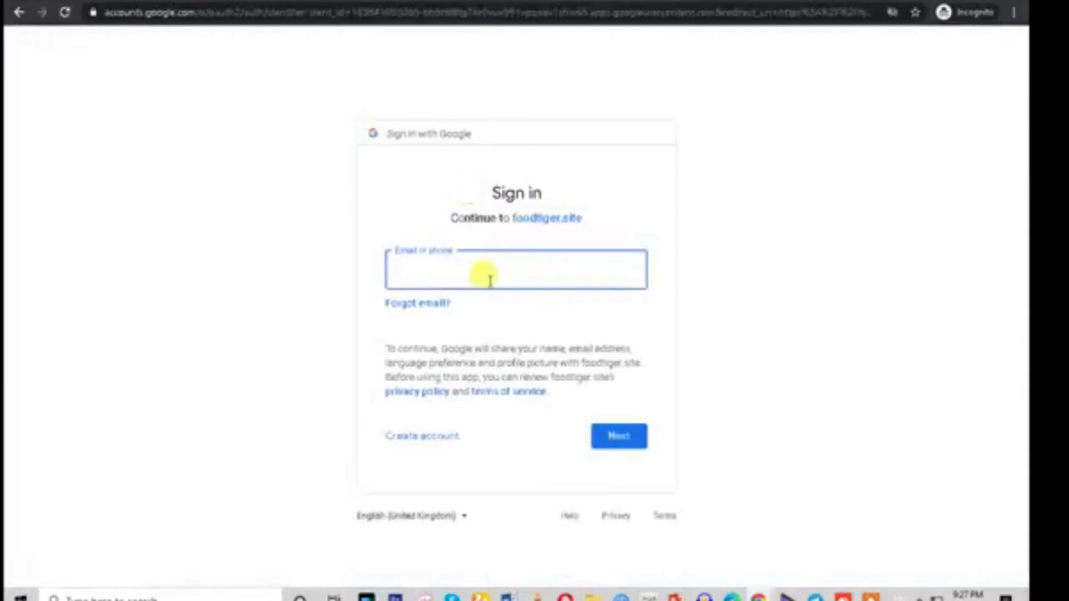
{"action": "left_click", "coordinate": [17, 12]}
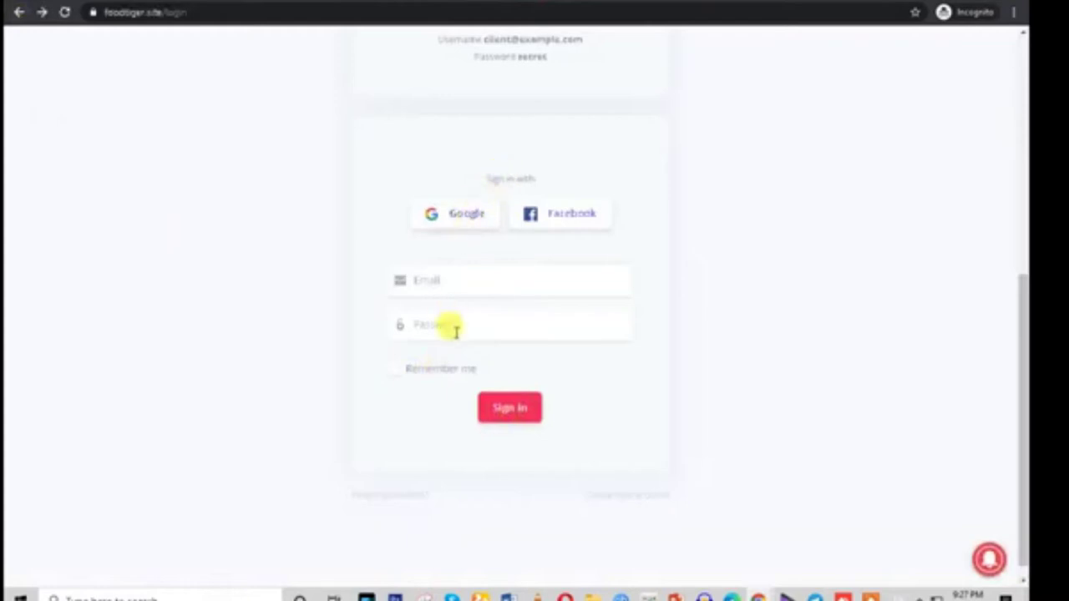
{"action": "left_click", "coordinate": [430, 278]}
{"action": "left_click", "coordinate": [704, 310]}
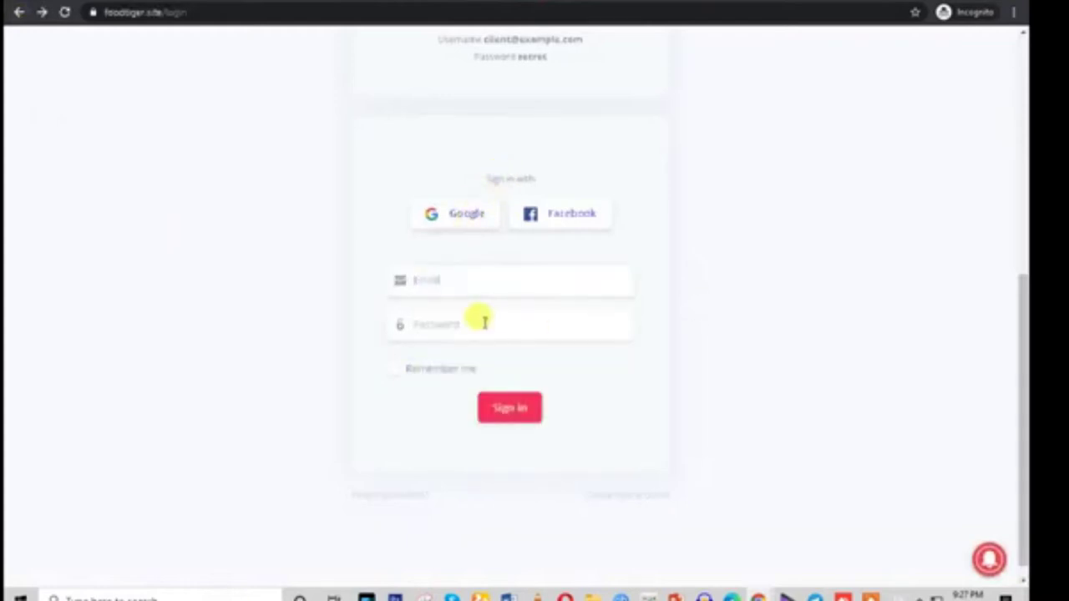
{"action": "scroll", "coordinate": [595, 398], "scroll_direction": "up", "scroll_amount": 5}
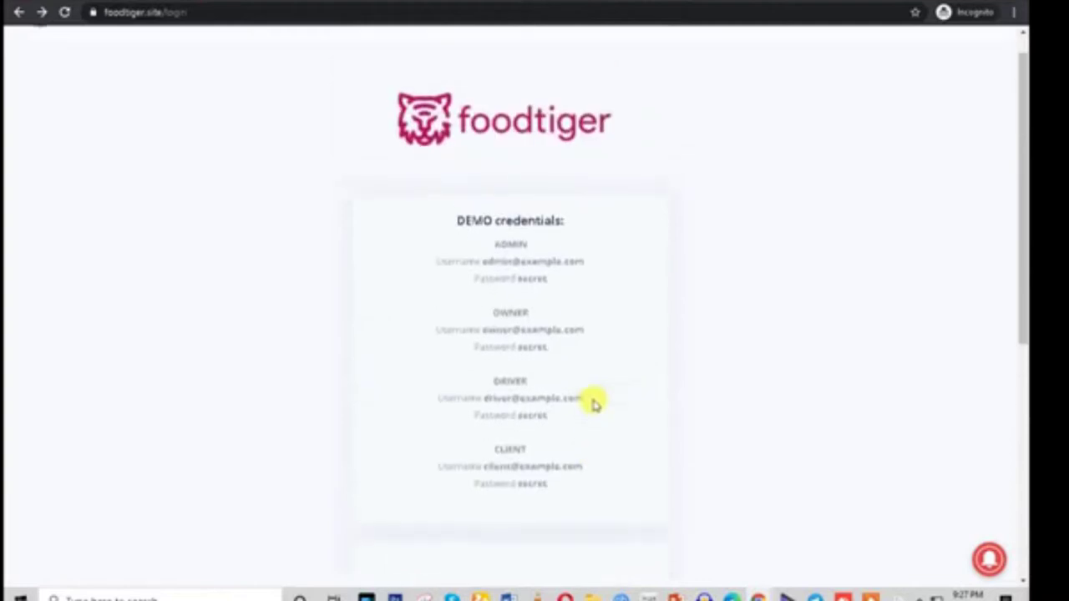
{"action": "scroll", "coordinate": [595, 401], "scroll_direction": "down", "scroll_amount": 5}
Sign in with Google using the saved account email and the account password
{"action": "left_click", "coordinate": [461, 362]}
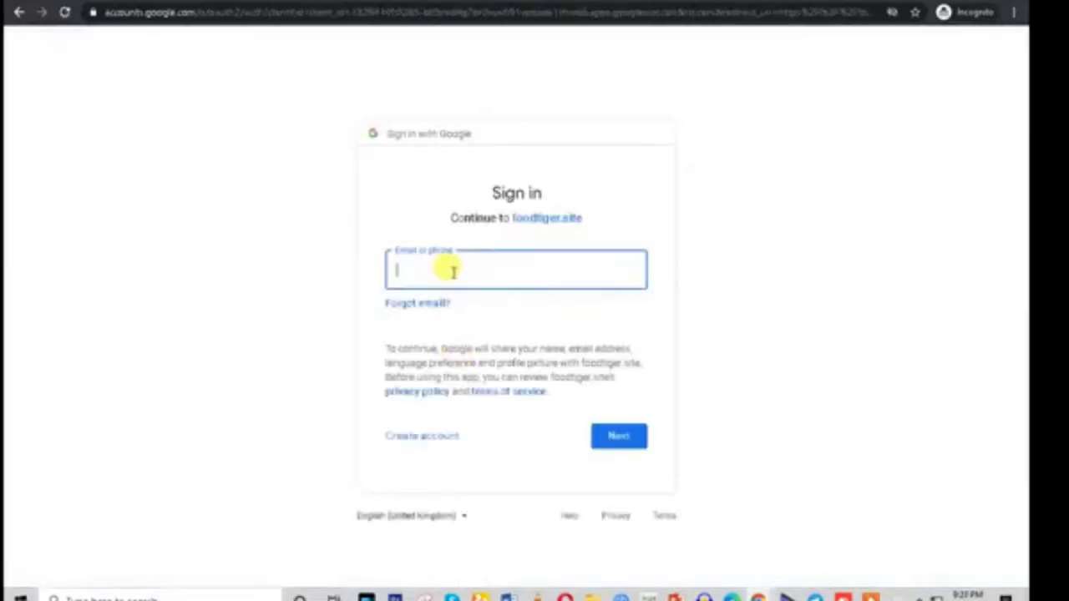
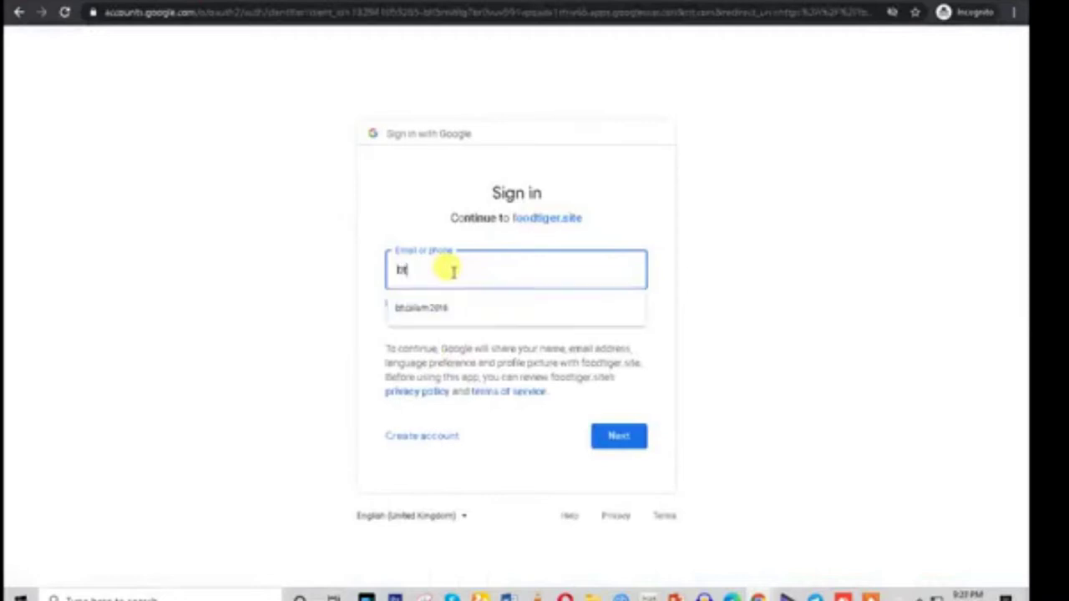
{"action": "left_click", "coordinate": [472, 311]}
{"action": "left_click", "coordinate": [616, 435]}
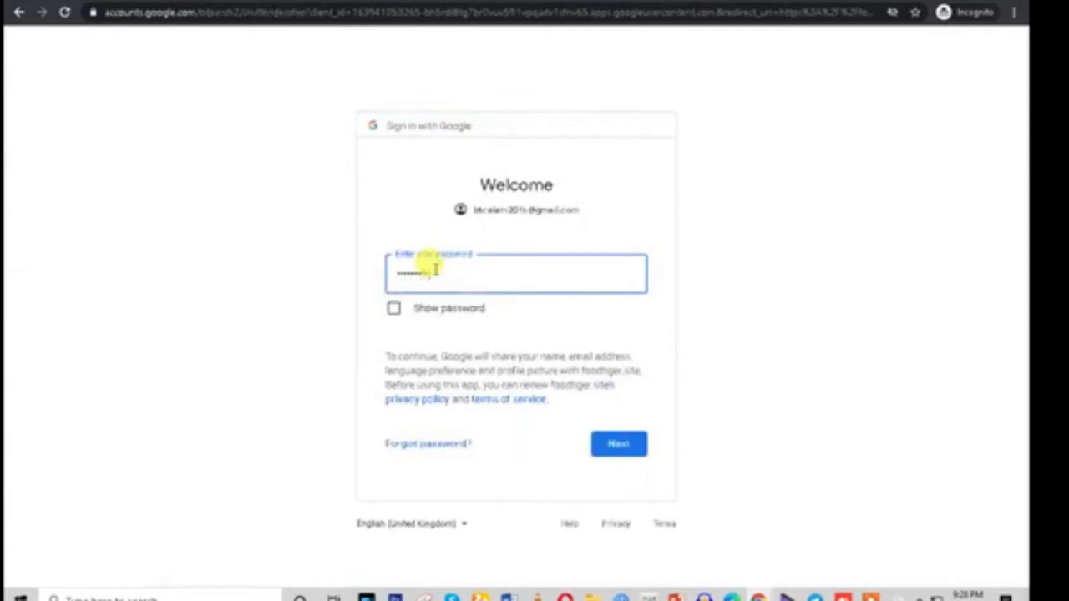
{"action": "left_click", "coordinate": [618, 443]}
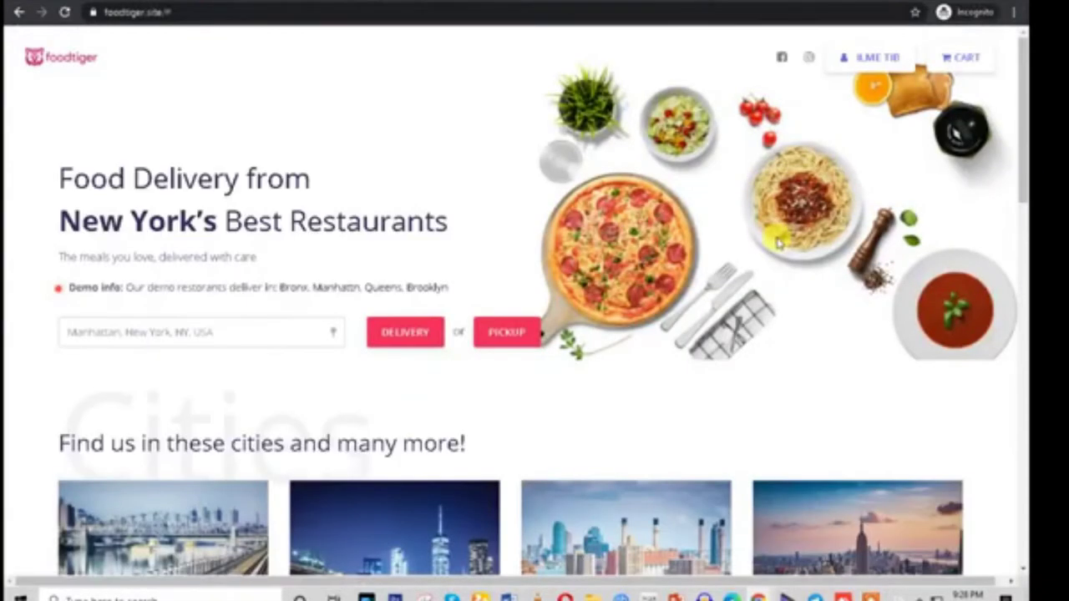
Open the cart and proceed to checkout
{"action": "scroll", "coordinate": [775, 240], "scroll_direction": "down", "scroll_amount": 7}
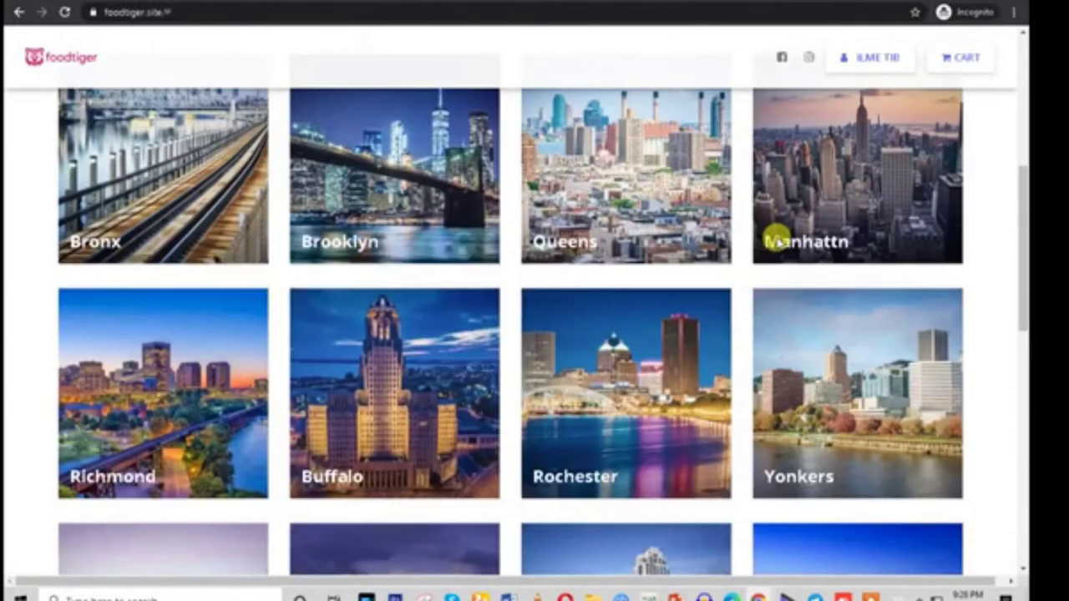
{"action": "scroll", "coordinate": [740, 267], "scroll_direction": "up", "scroll_amount": 3}
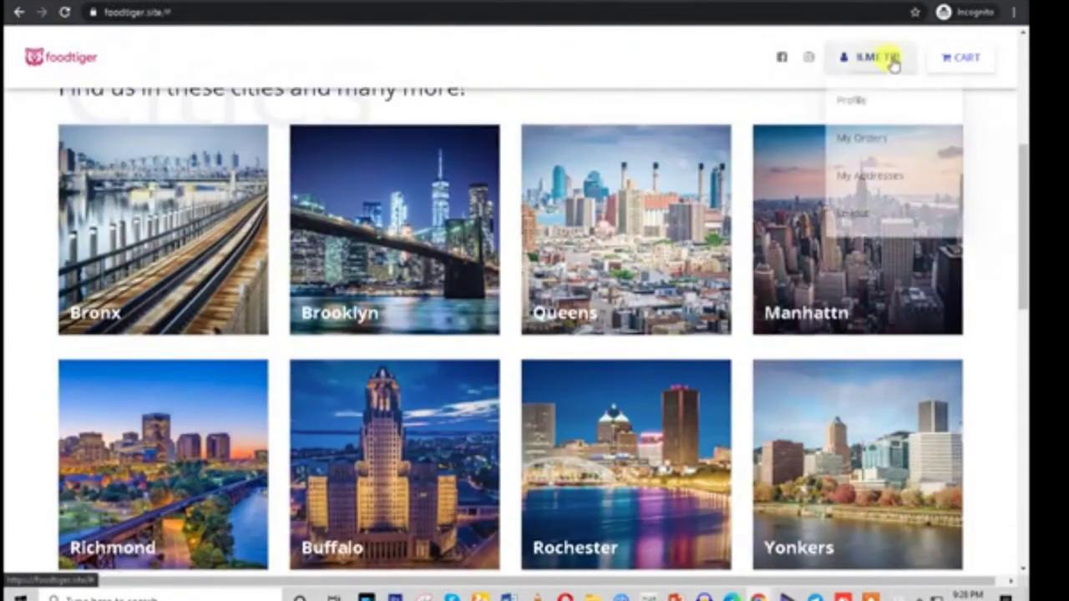
{"action": "left_click", "coordinate": [962, 57]}
{"action": "left_click", "coordinate": [867, 526]}
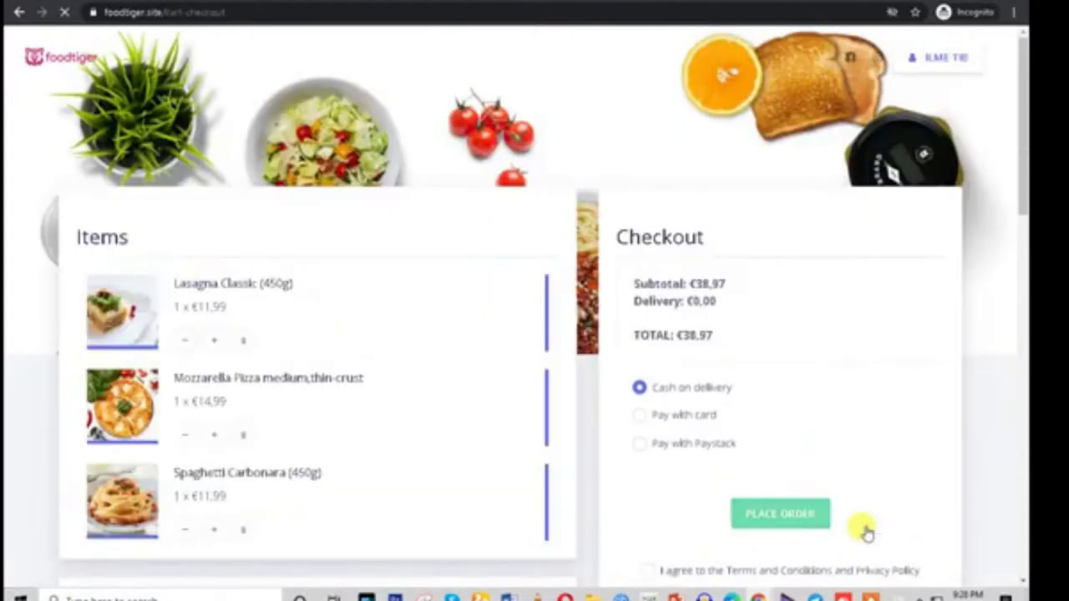
Review the ordered items, cart summary, totals and payment options on checkout
{"action": "scroll", "coordinate": [482, 410], "scroll_direction": "down", "scroll_amount": 8}
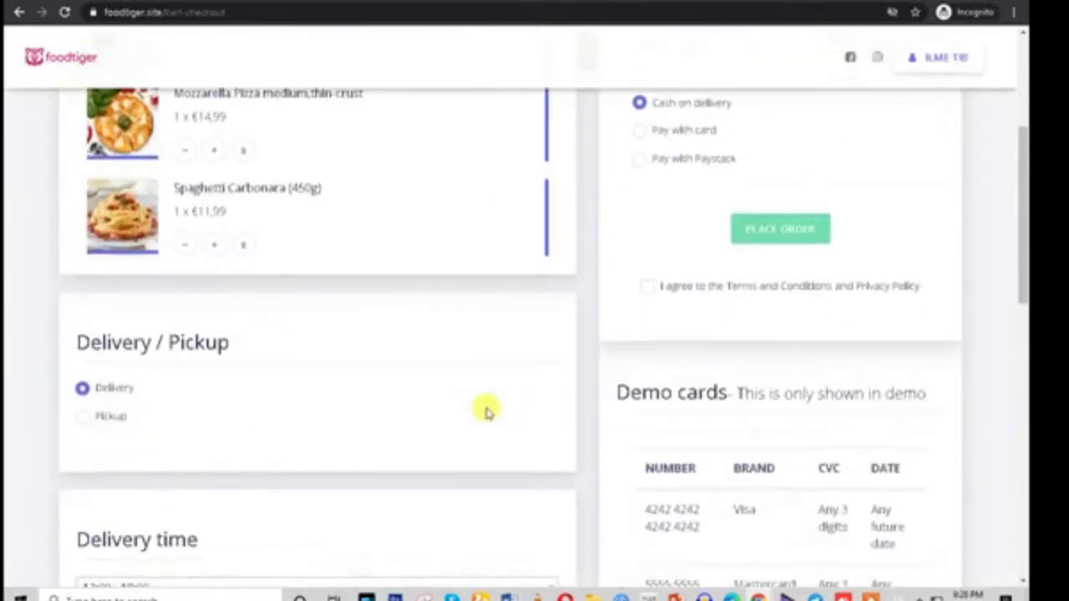
{"action": "scroll", "coordinate": [531, 361], "scroll_direction": "up", "scroll_amount": 5}
{"action": "scroll", "coordinate": [531, 361], "scroll_direction": "up", "scroll_amount": 3}
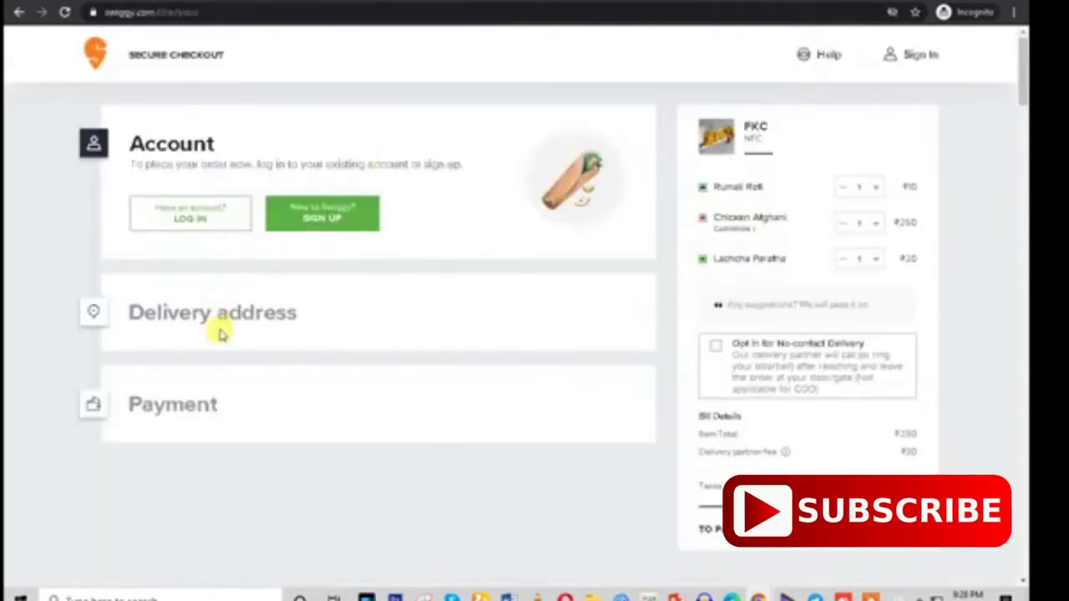
{"action": "left_click_drag", "start_coordinate": [685, 121], "coordinate": [823, 459]}
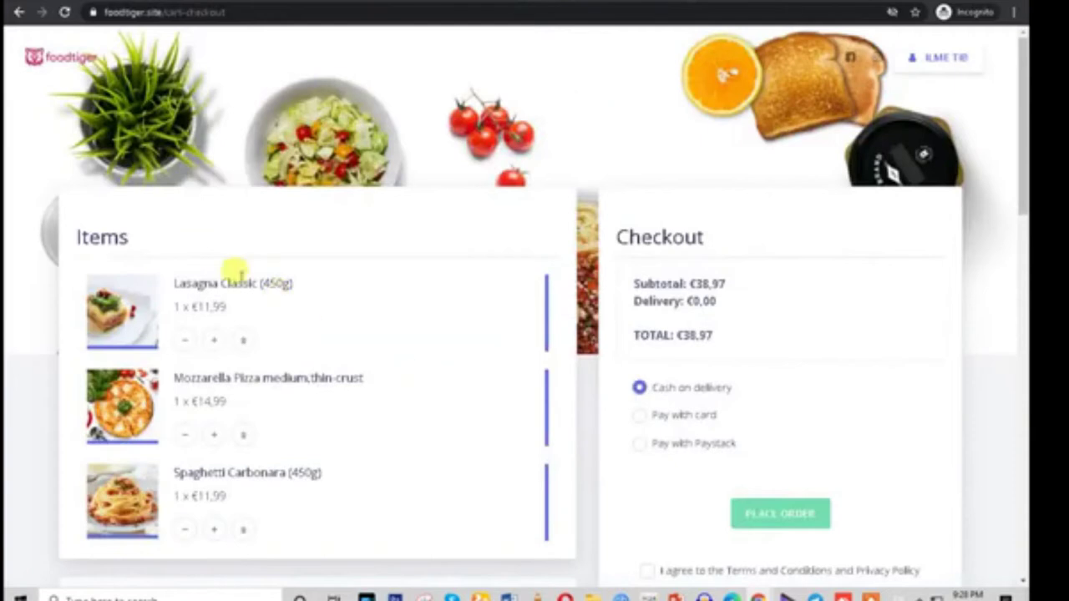
{"action": "left_click_drag", "start_coordinate": [76, 235], "coordinate": [389, 523]}
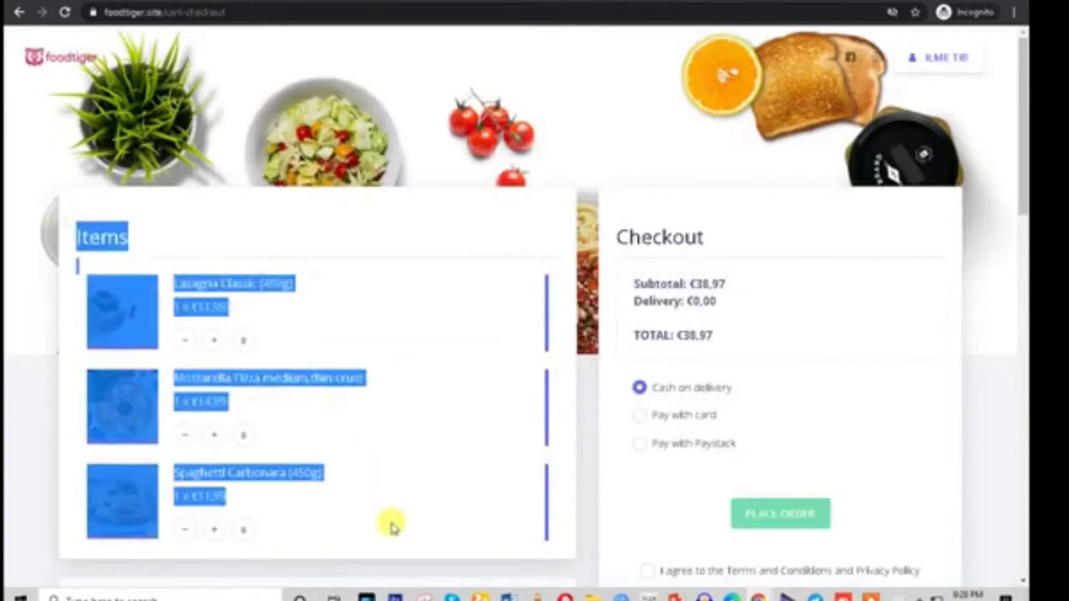
{"action": "scroll", "coordinate": [394, 511], "scroll_direction": "down", "scroll_amount": 5}
{"action": "scroll", "coordinate": [747, 276], "scroll_direction": "up", "scroll_amount": 5}
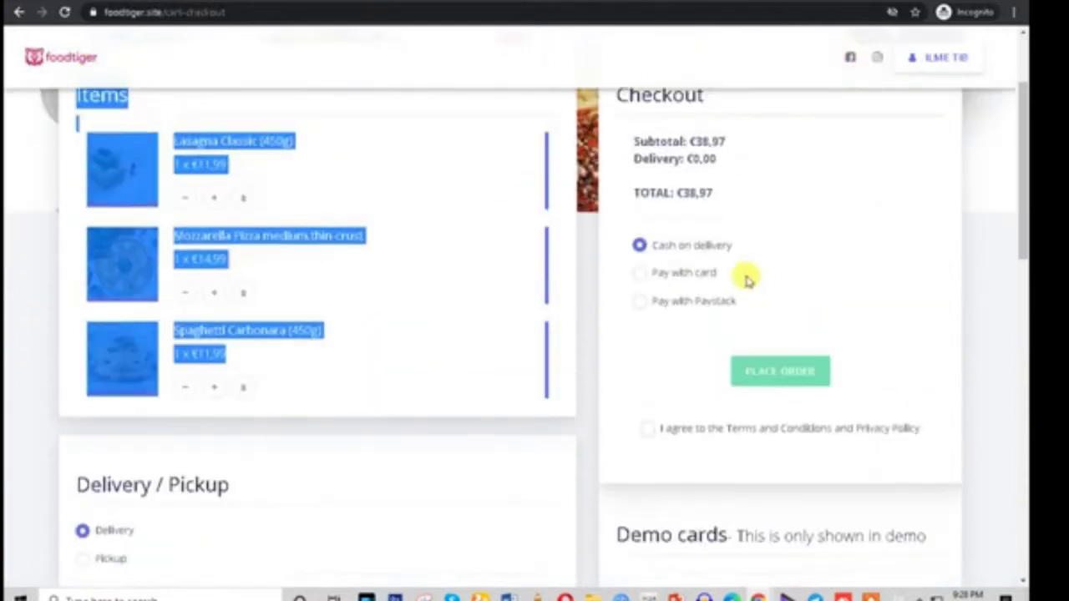
{"action": "left_click_drag", "start_coordinate": [626, 238], "coordinate": [744, 459]}
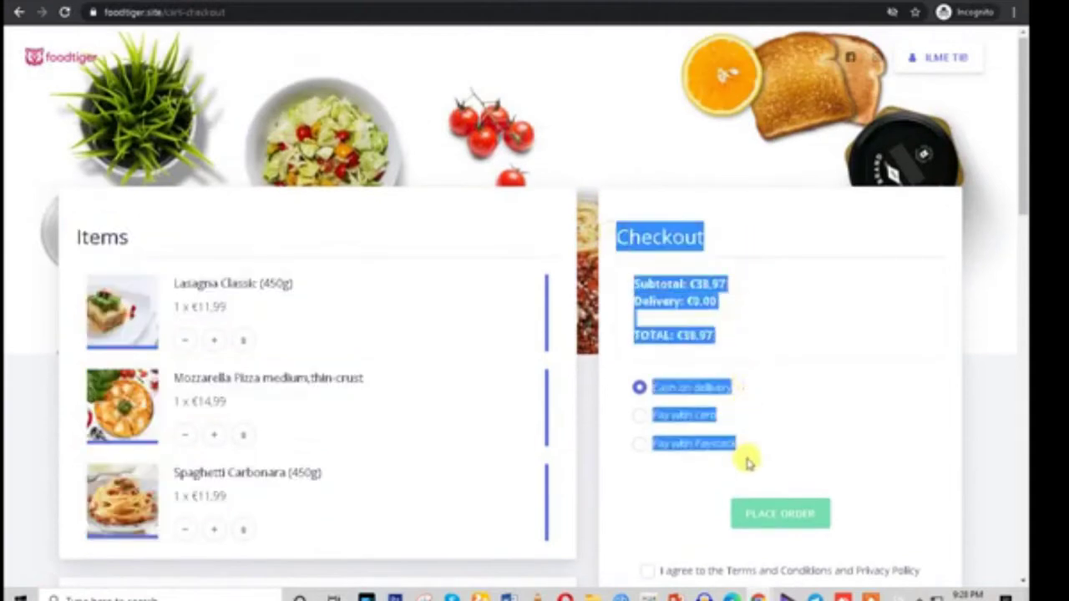
{"action": "scroll", "coordinate": [744, 458], "scroll_direction": "down", "scroll_amount": 4}
{"action": "left_click_drag", "start_coordinate": [616, 322], "coordinate": [759, 446]}
{"action": "scroll", "coordinate": [897, 547], "scroll_direction": "down", "scroll_amount": 3}
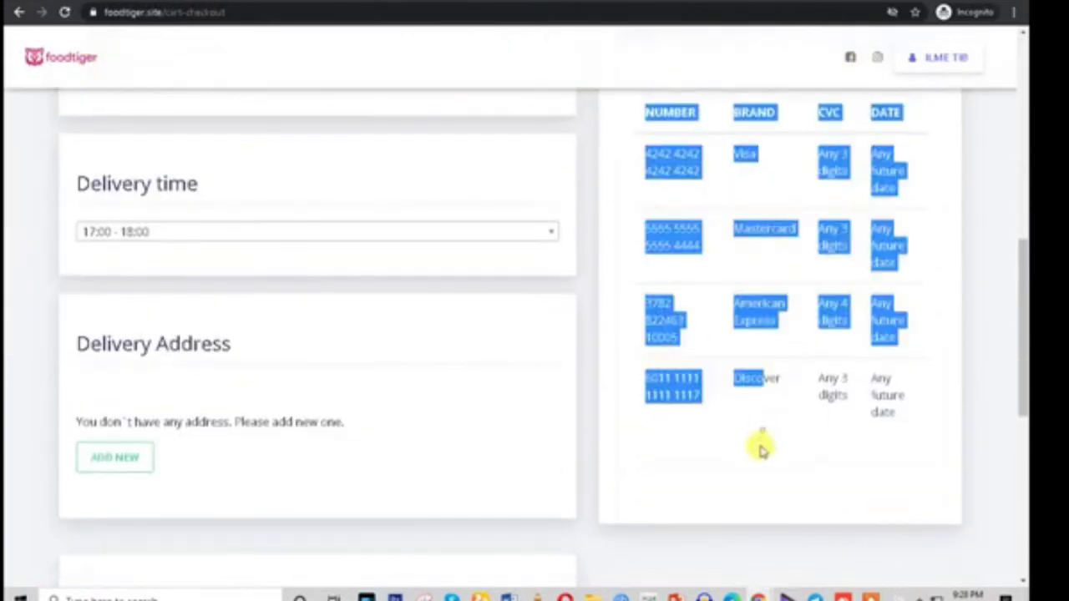
{"action": "left_click", "coordinate": [698, 478]}
{"action": "scroll", "coordinate": [289, 441], "scroll_direction": "up", "scroll_amount": 6}
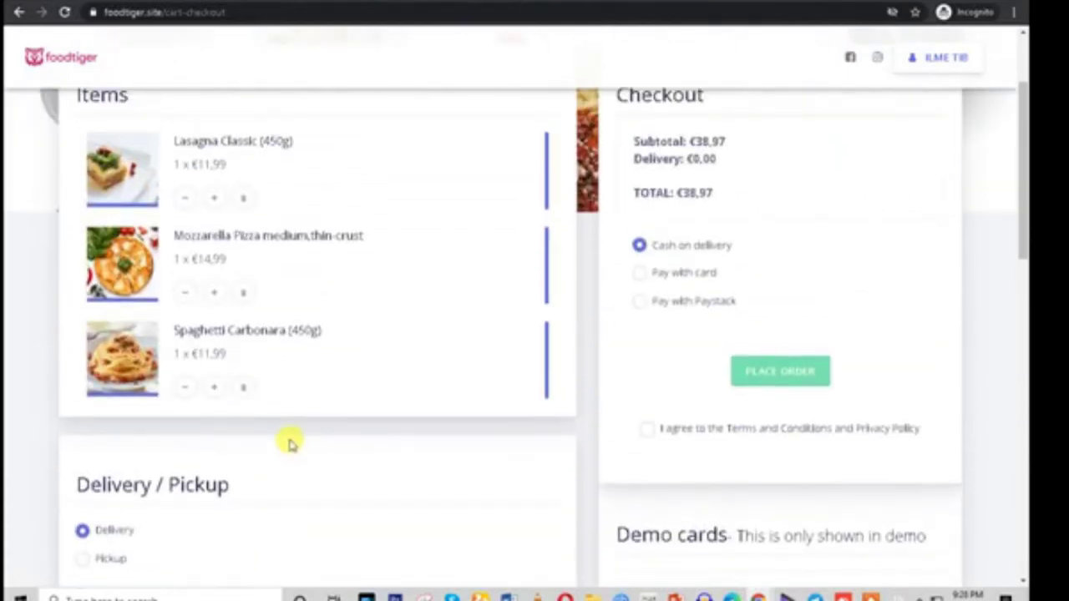
{"action": "scroll", "coordinate": [299, 351], "scroll_direction": "down", "scroll_amount": 2}
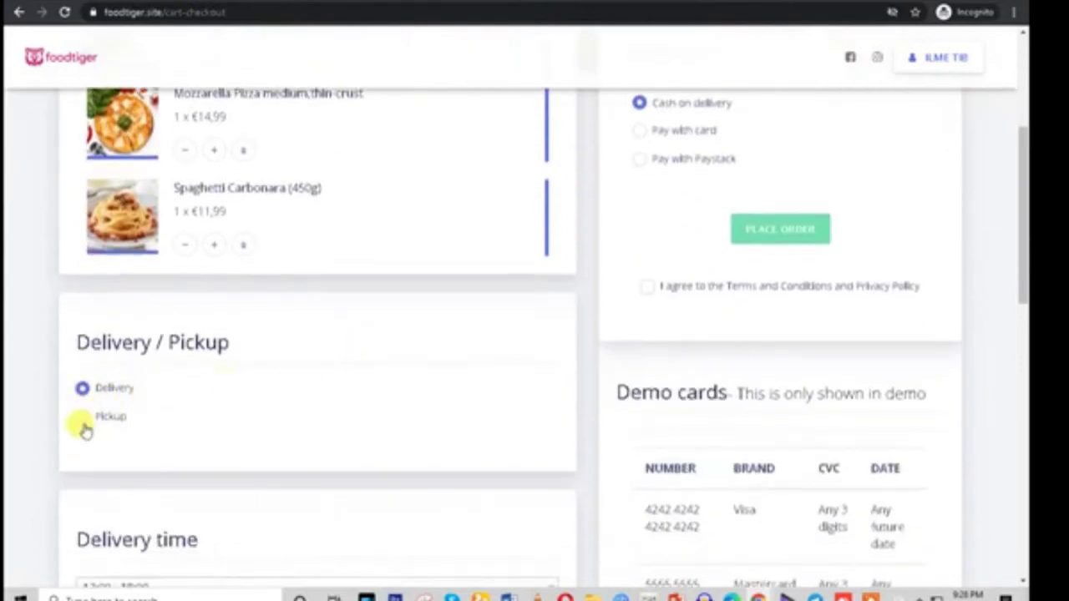
{"action": "scroll", "coordinate": [292, 413], "scroll_direction": "down", "scroll_amount": 3}
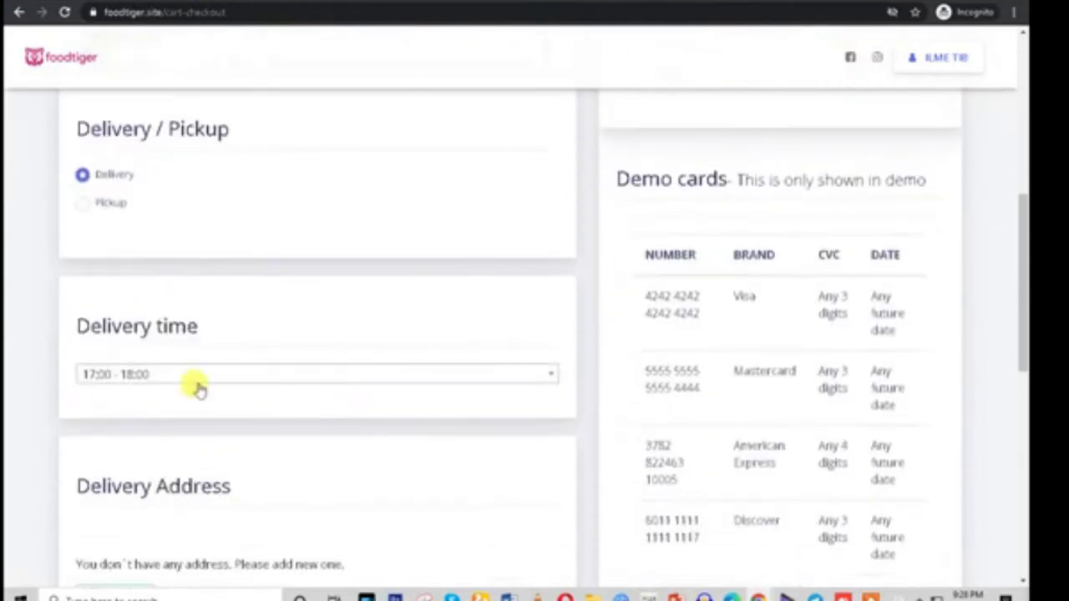
Keep the 17:00 - 18:00 delivery time slot
{"action": "left_click", "coordinate": [158, 375]}
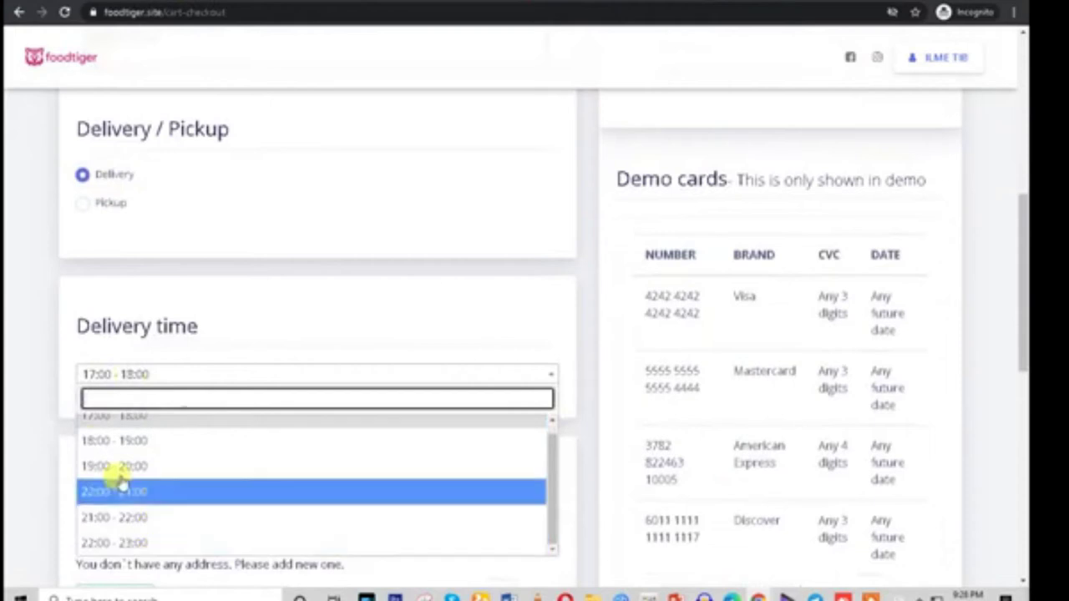
{"action": "left_click", "coordinate": [31, 382]}
{"action": "scroll", "coordinate": [251, 398], "scroll_direction": "down", "scroll_amount": 4}
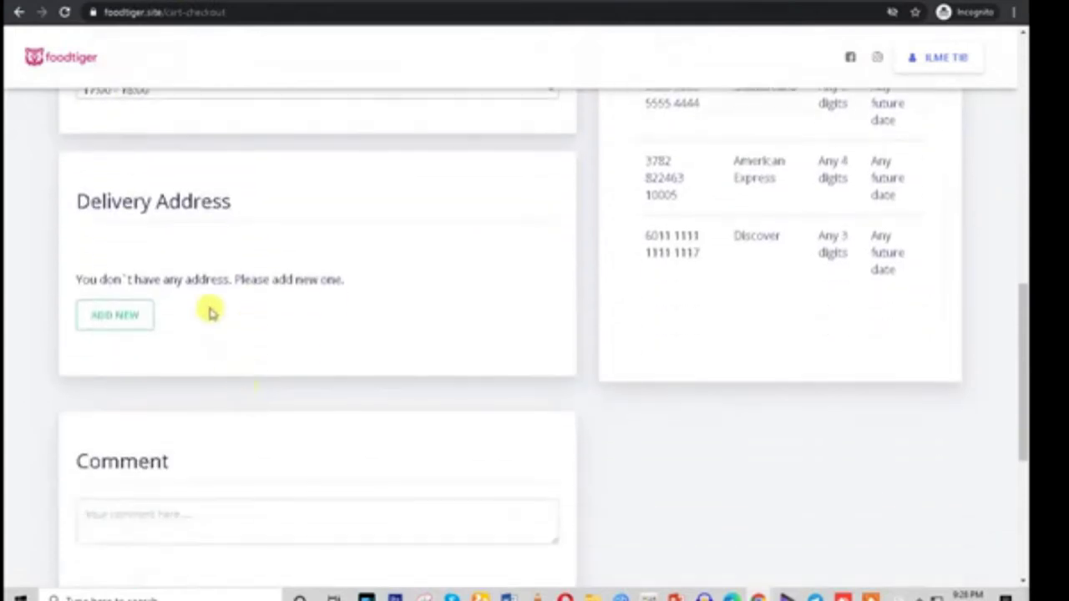
{"action": "scroll", "coordinate": [226, 384], "scroll_direction": "down", "scroll_amount": 2}
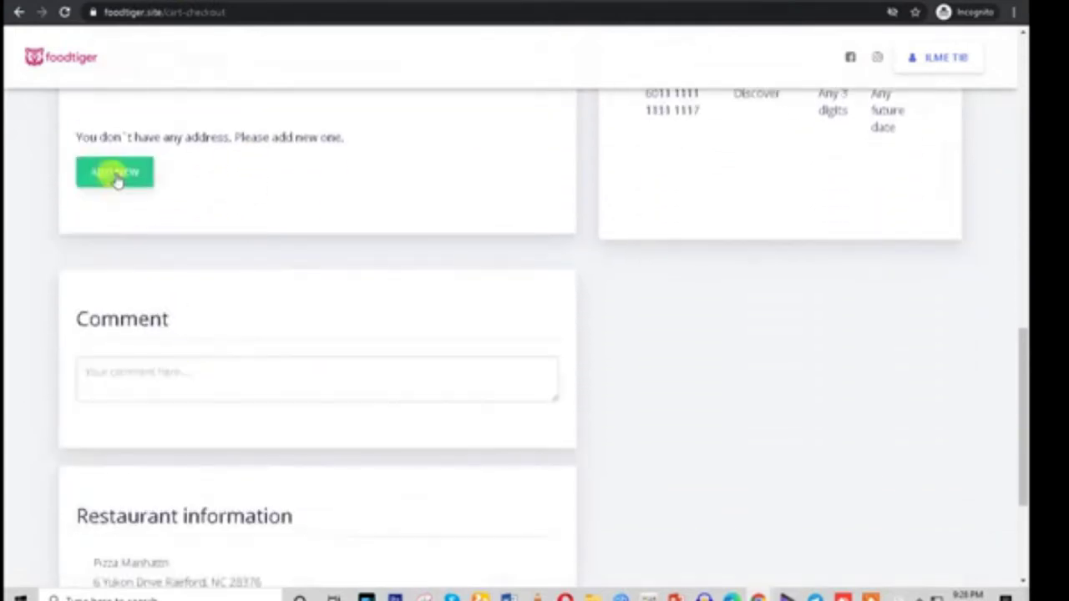
{"action": "scroll", "coordinate": [334, 351], "scroll_direction": "down", "scroll_amount": 3}
Review the restaurant address and information, then start adding a new delivery address
{"action": "double_click", "coordinate": [151, 368]}
{"action": "triple_click", "coordinate": [150, 368]}
{"action": "scroll", "coordinate": [212, 406], "scroll_direction": "up", "scroll_amount": 5}
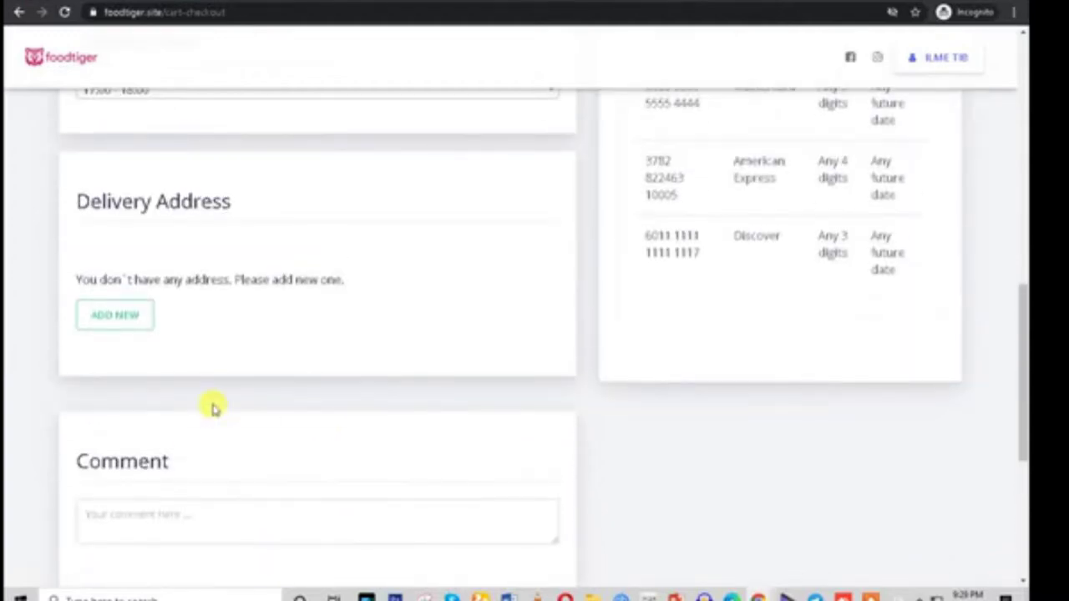
{"action": "scroll", "coordinate": [212, 407], "scroll_direction": "down", "scroll_amount": 5}
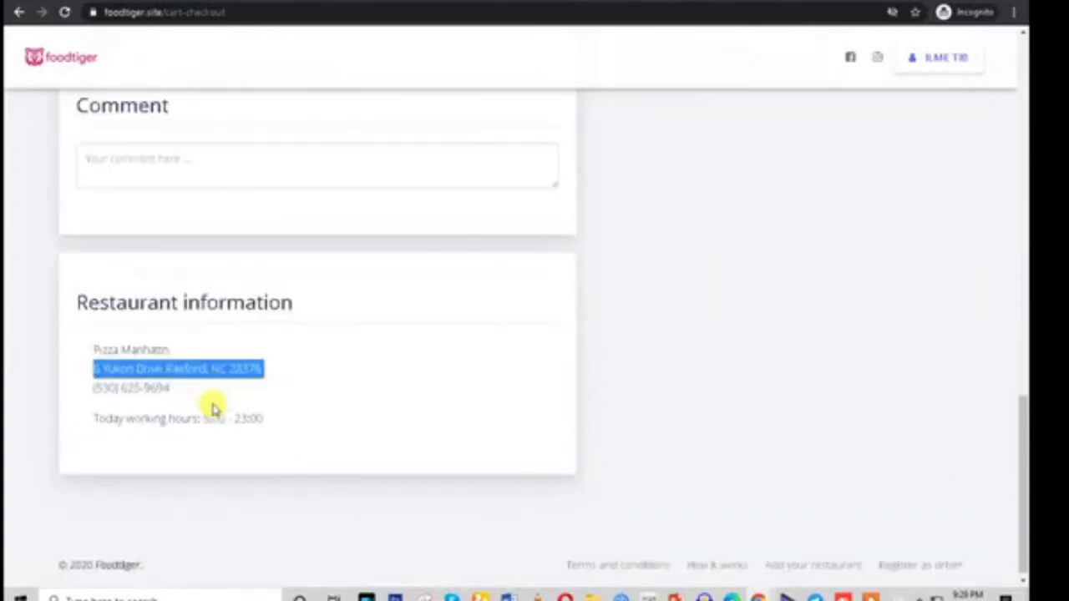
{"action": "left_click", "coordinate": [179, 304]}
{"action": "left_click_drag", "start_coordinate": [306, 427], "coordinate": [71, 294]}
{"action": "double_click", "coordinate": [134, 304]}
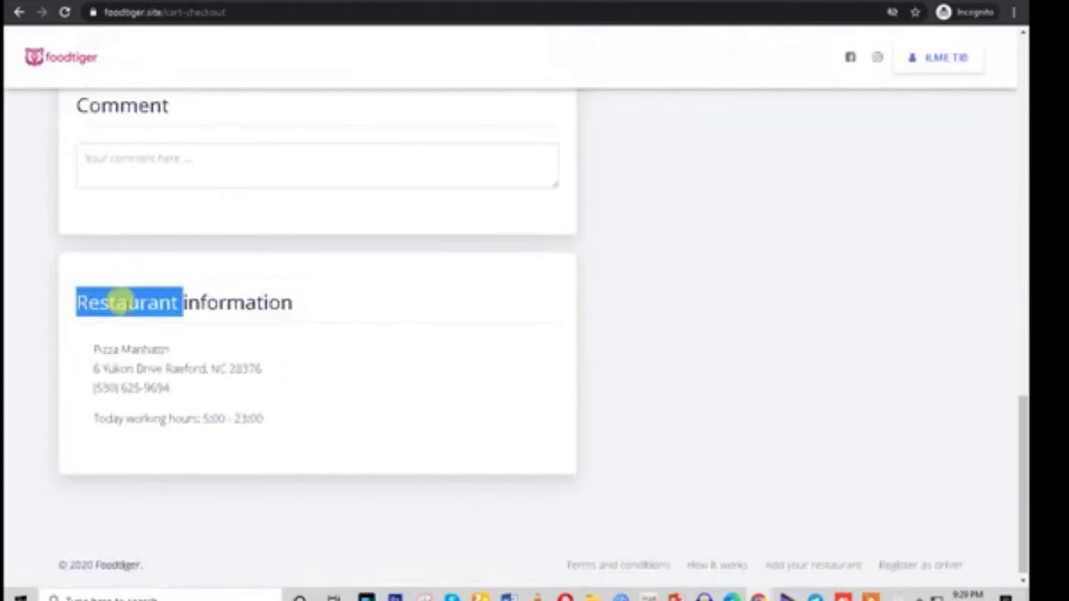
{"action": "scroll", "coordinate": [187, 412], "scroll_direction": "up", "scroll_amount": 4}
{"action": "left_click", "coordinate": [117, 245]}
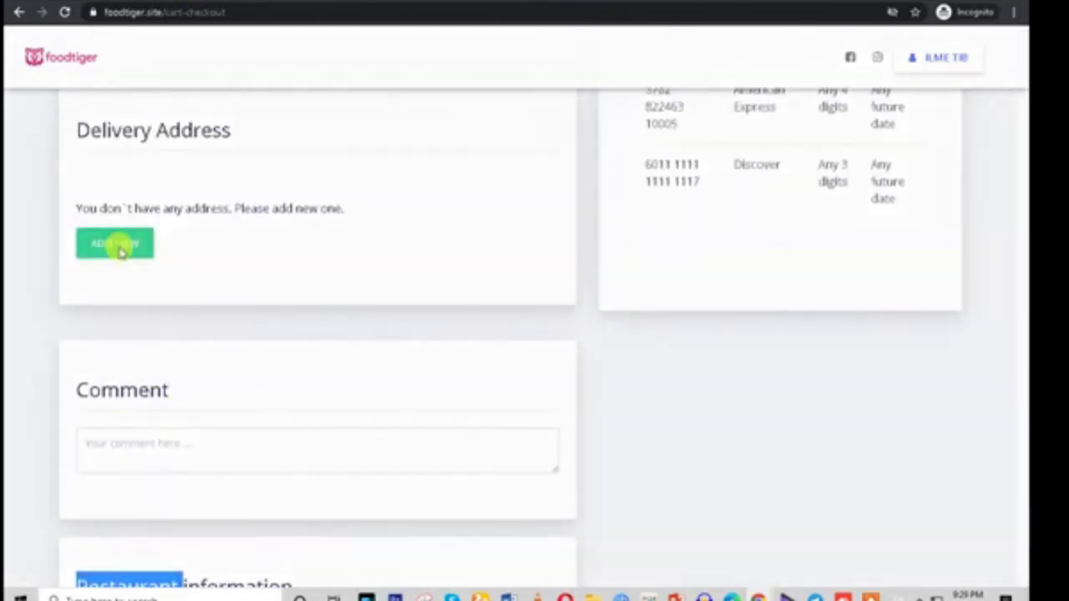
Search 'joga bai' and choose Joga Bai, Okhla, New Delhi as the address
{"action": "left_click", "coordinate": [356, 308]}
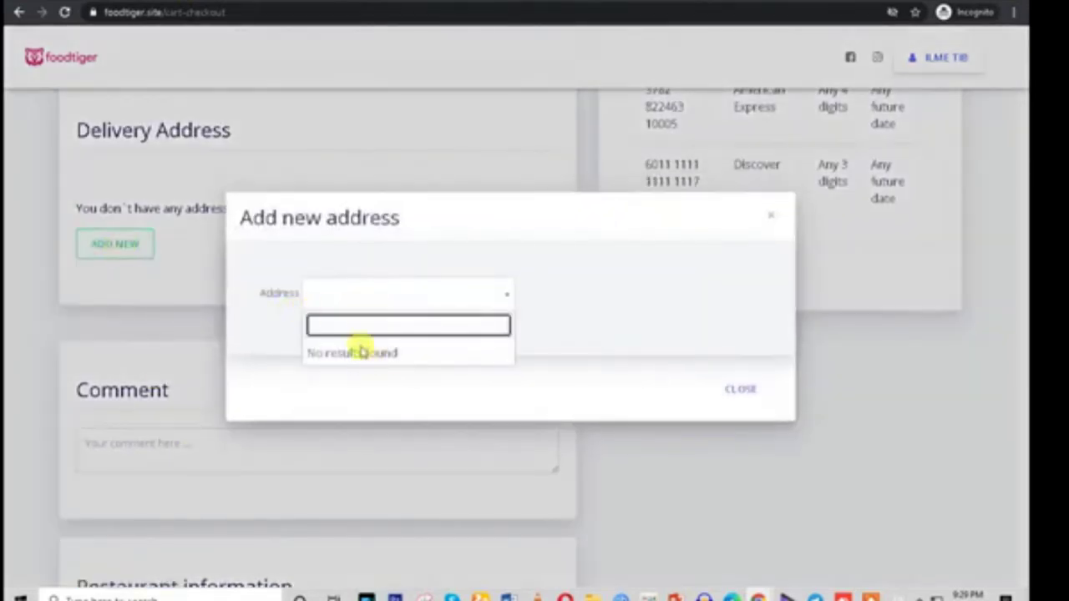
{"action": "type", "text": "ja"}
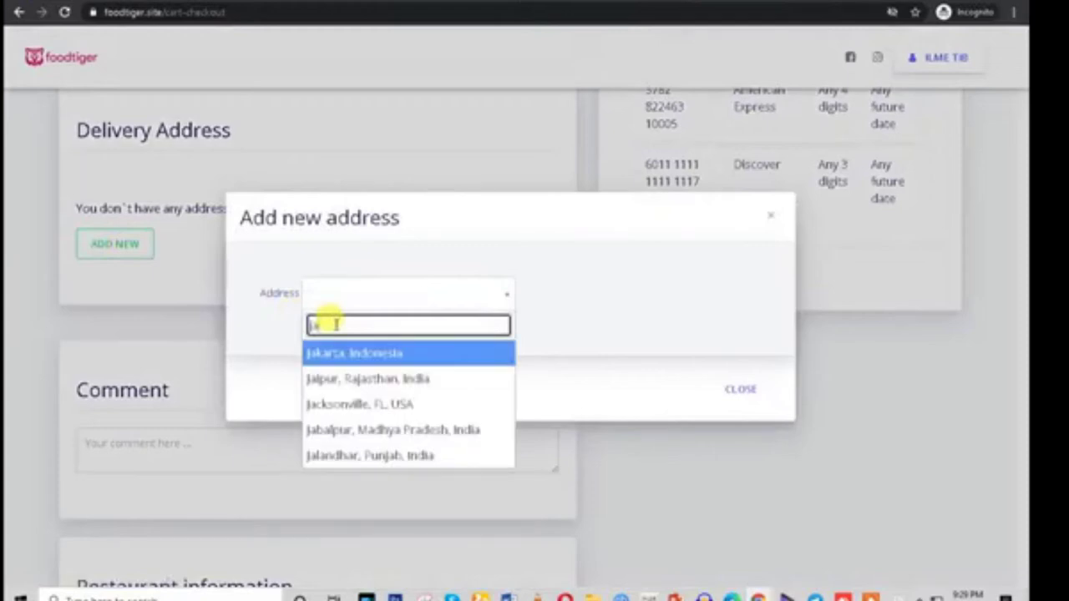
{"action": "key", "text": "BackSpace"}
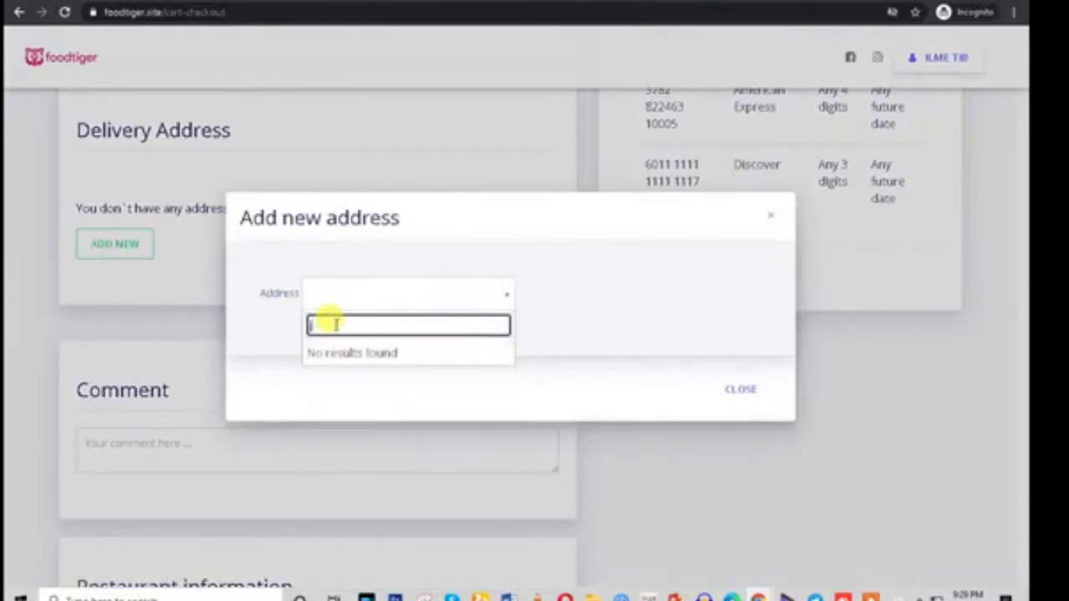
{"action": "type", "text": "ogja"}
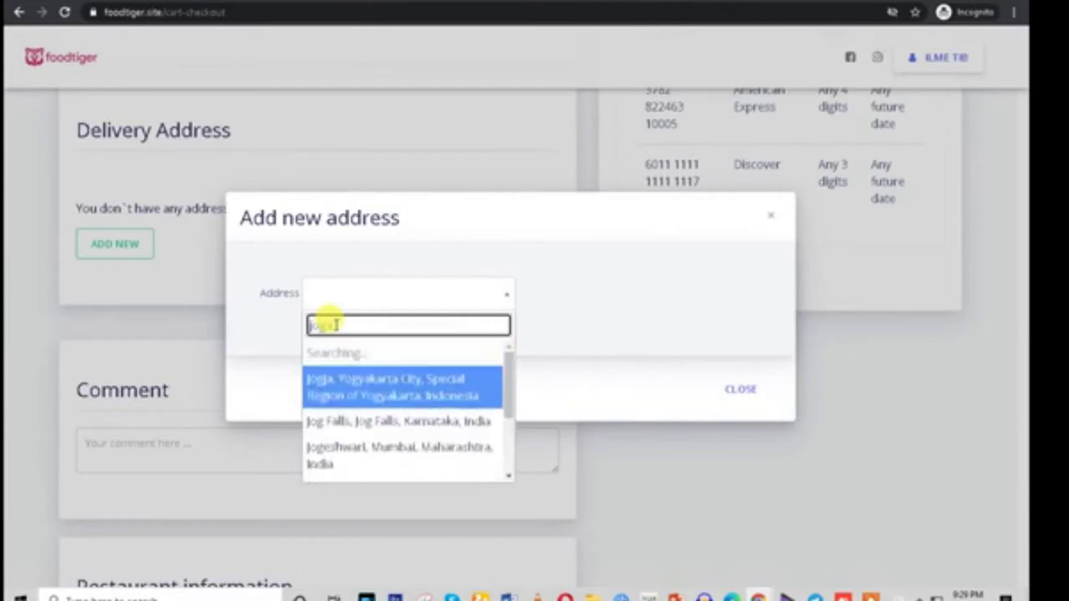
{"action": "key", "text": "BackSpace"}
{"action": "type", "text": "a bai"}
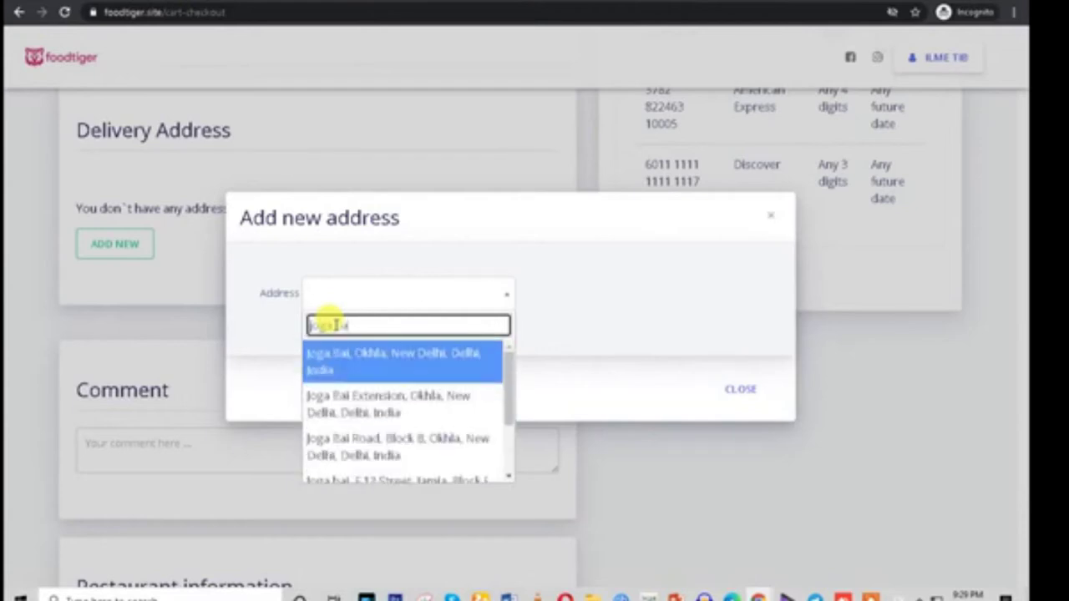
{"action": "left_click", "coordinate": [359, 355]}
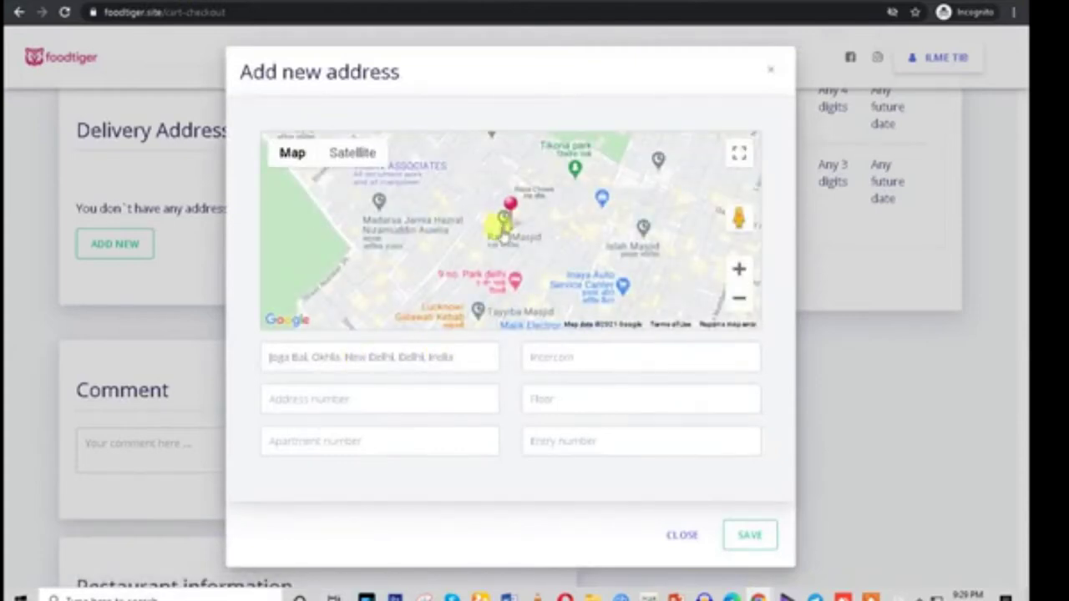
{"action": "left_click", "coordinate": [515, 241]}
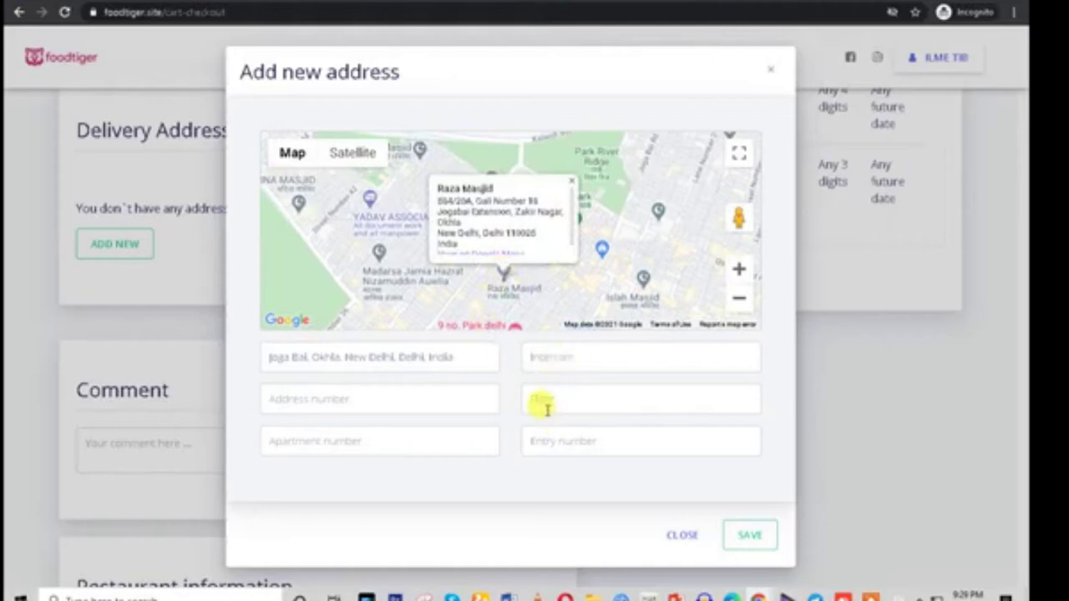
Enter the address number and floor 3rd, and save the delivery address
{"action": "left_click", "coordinate": [322, 401]}
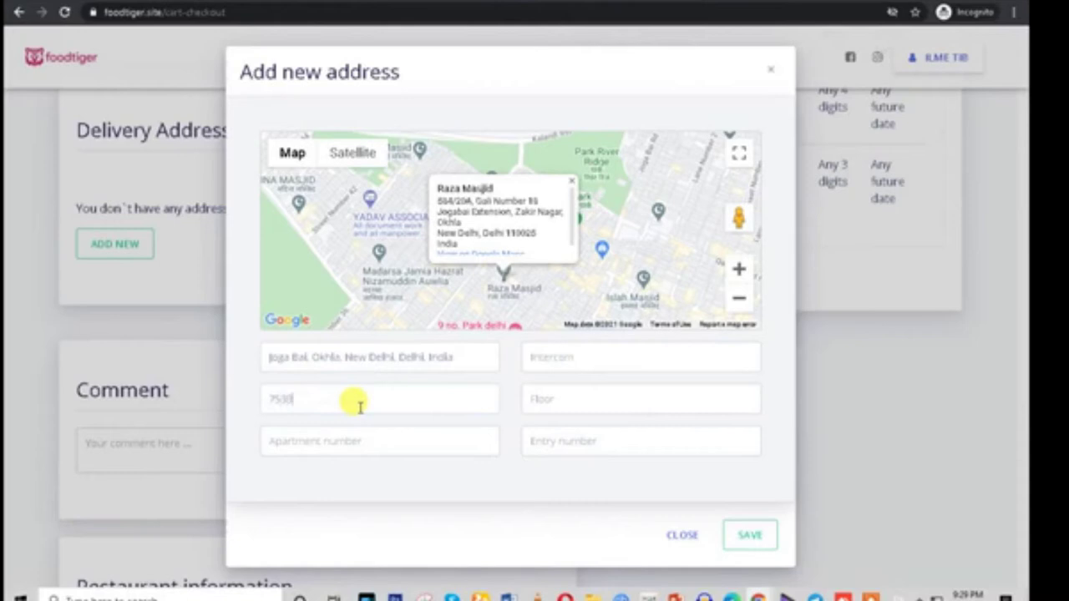
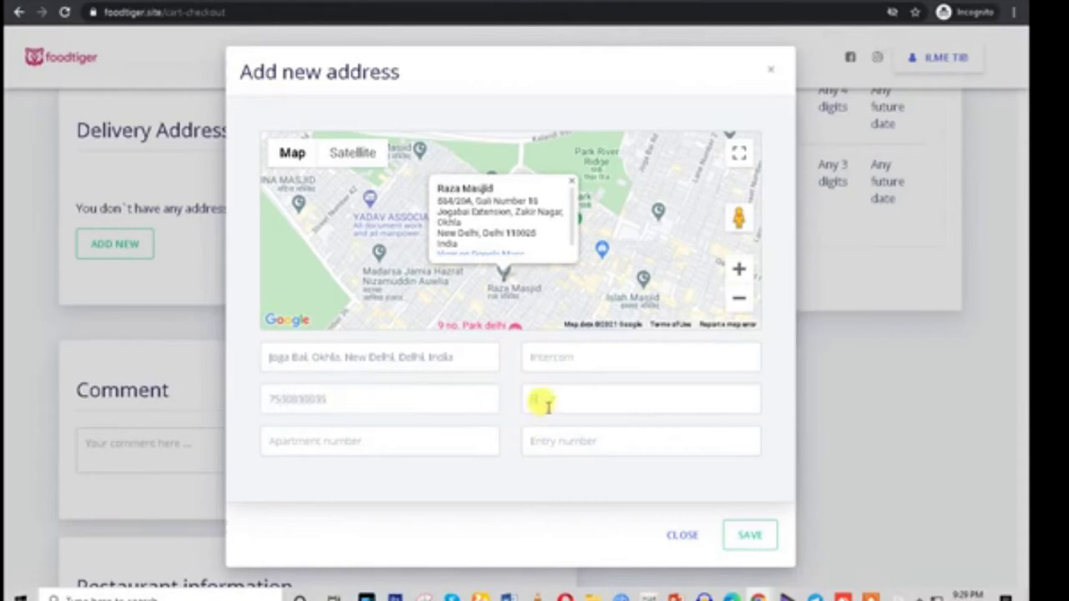
{"action": "left_click", "coordinate": [548, 404]}
{"action": "type", "text": "3rd"}
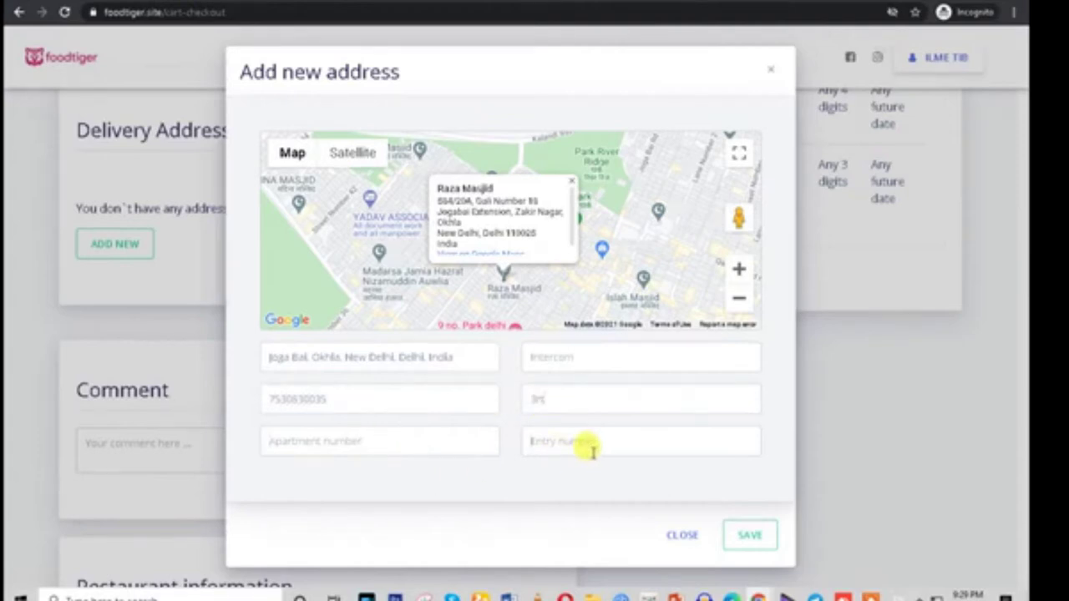
{"action": "left_click", "coordinate": [750, 541]}
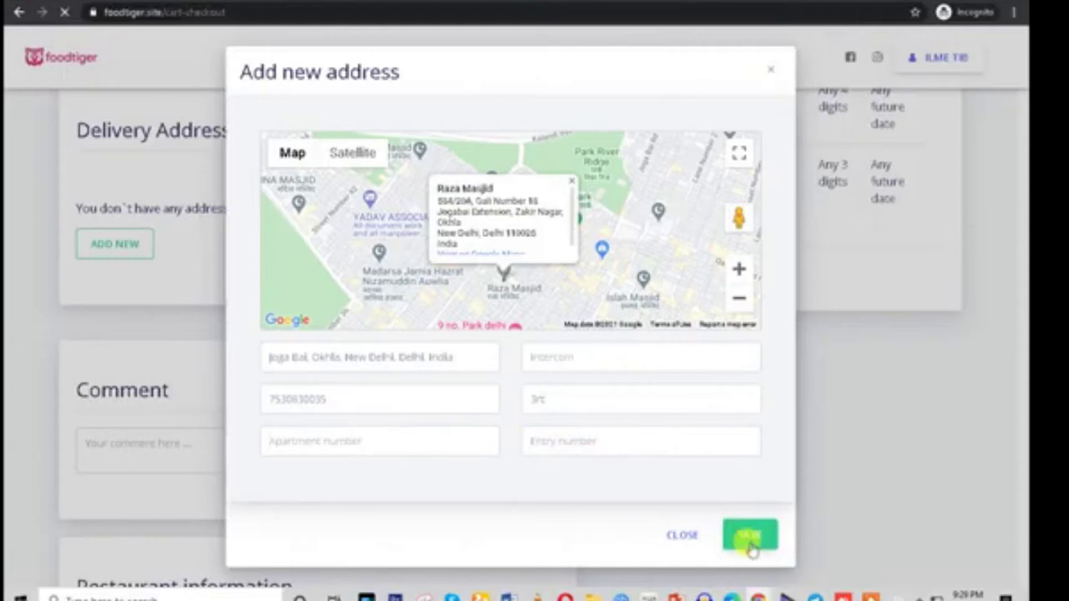
{"action": "scroll", "coordinate": [451, 438], "scroll_direction": "up", "scroll_amount": 4}
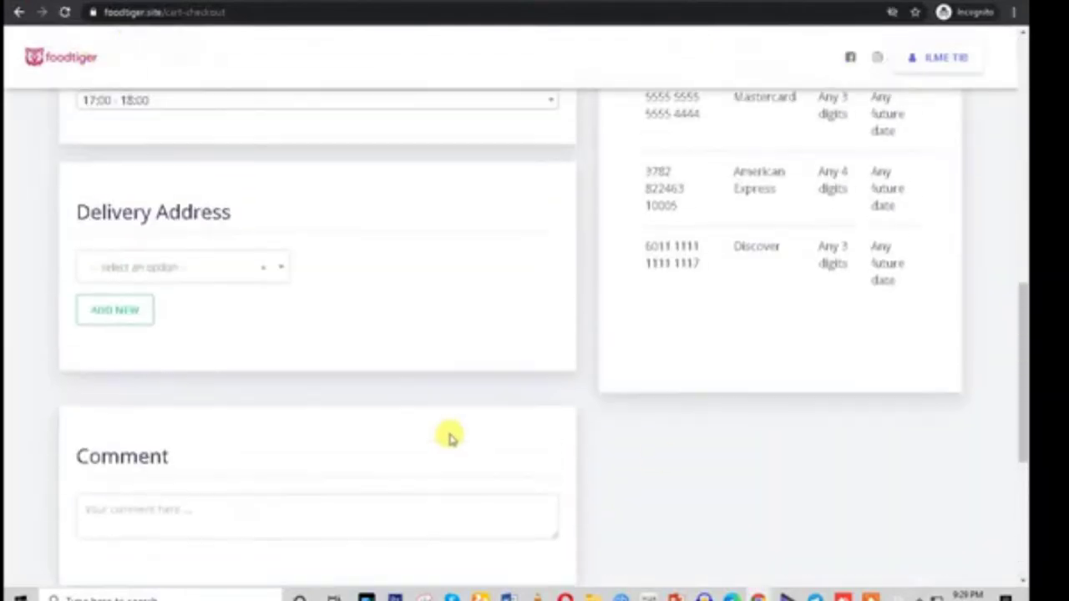
{"action": "scroll", "coordinate": [451, 437], "scroll_direction": "up", "scroll_amount": 7}
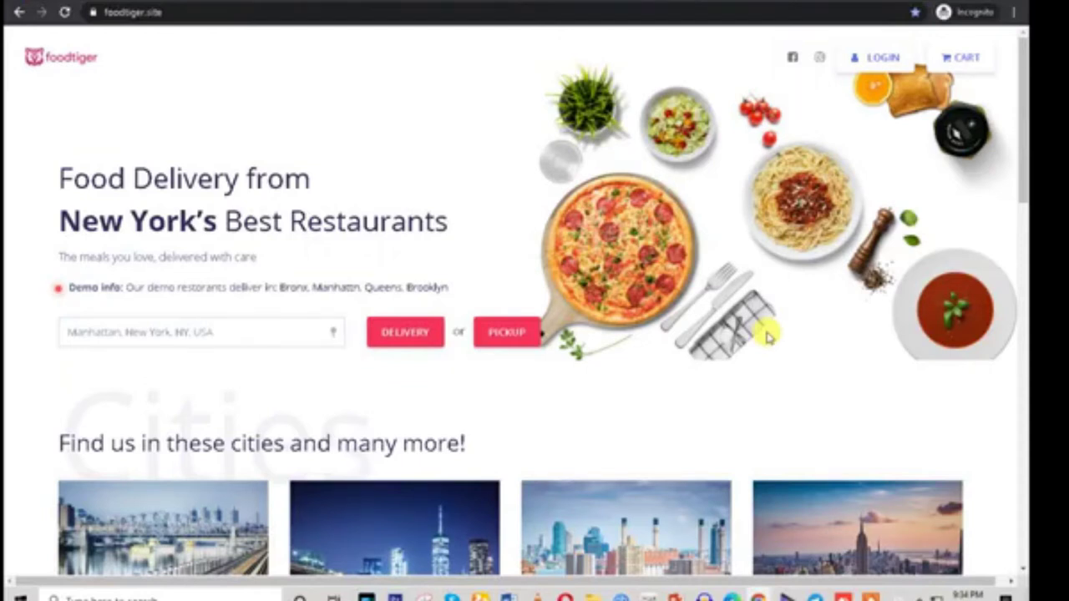
Switch from the browser to the Foodtiger mobile app's Register screen
{"action": "mouse_move", "coordinate": [775, 578]}
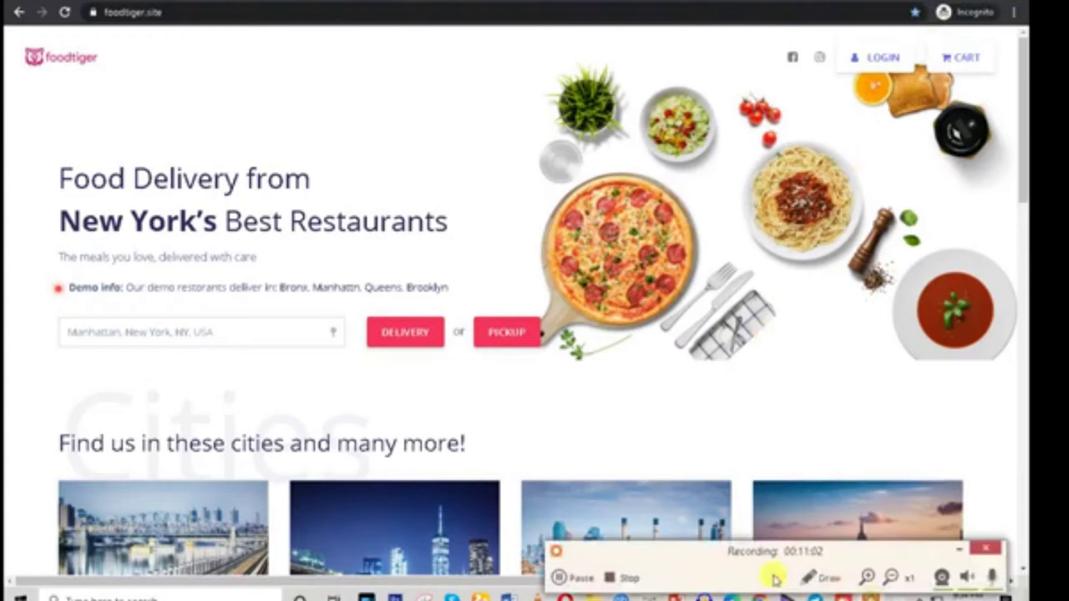
{"action": "left_click", "coordinate": [558, 577]}
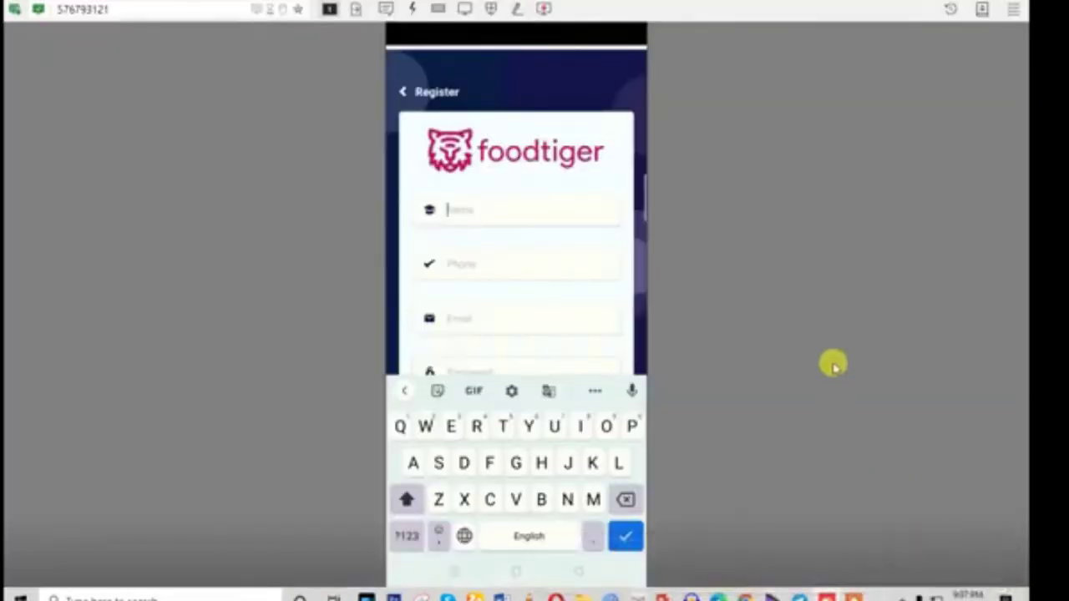
Enter the customer's name, phone number, e-mail and password, then close the keyboard
{"action": "key", "text": "Tab"}
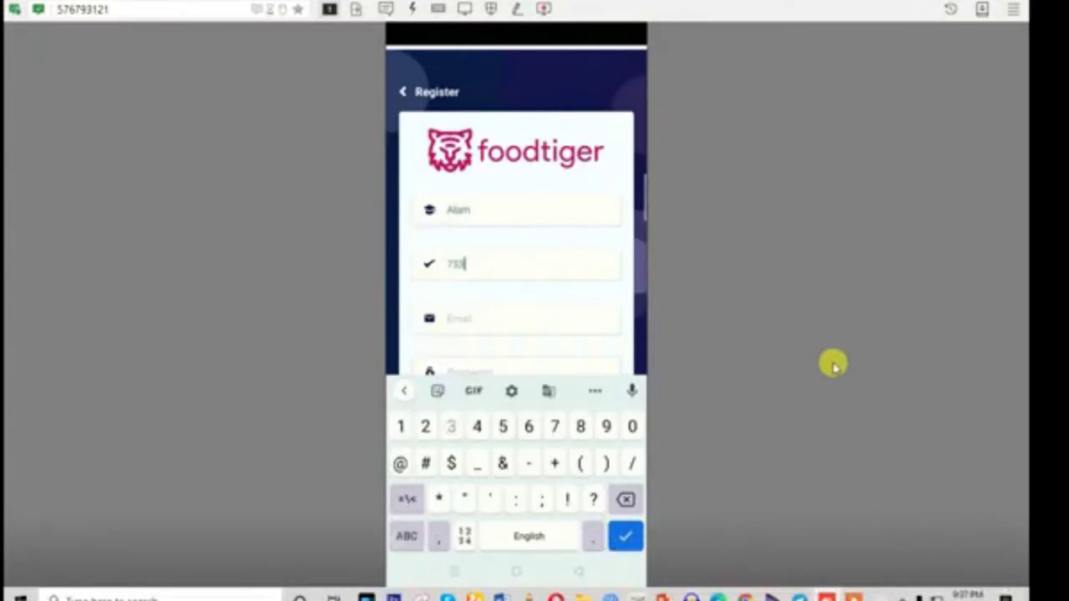
{"action": "key", "text": "Tab"}
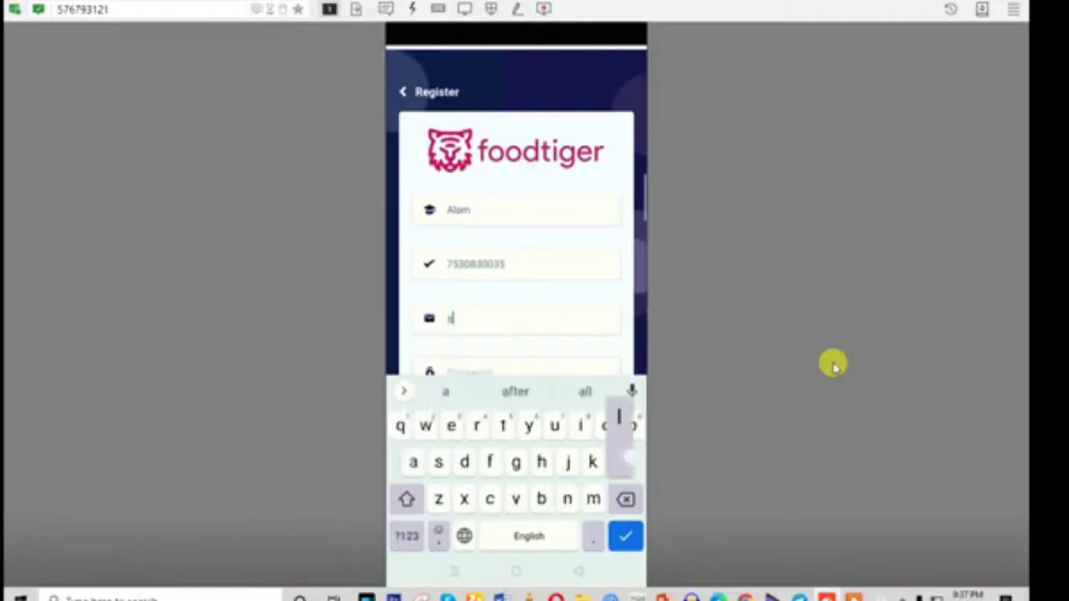
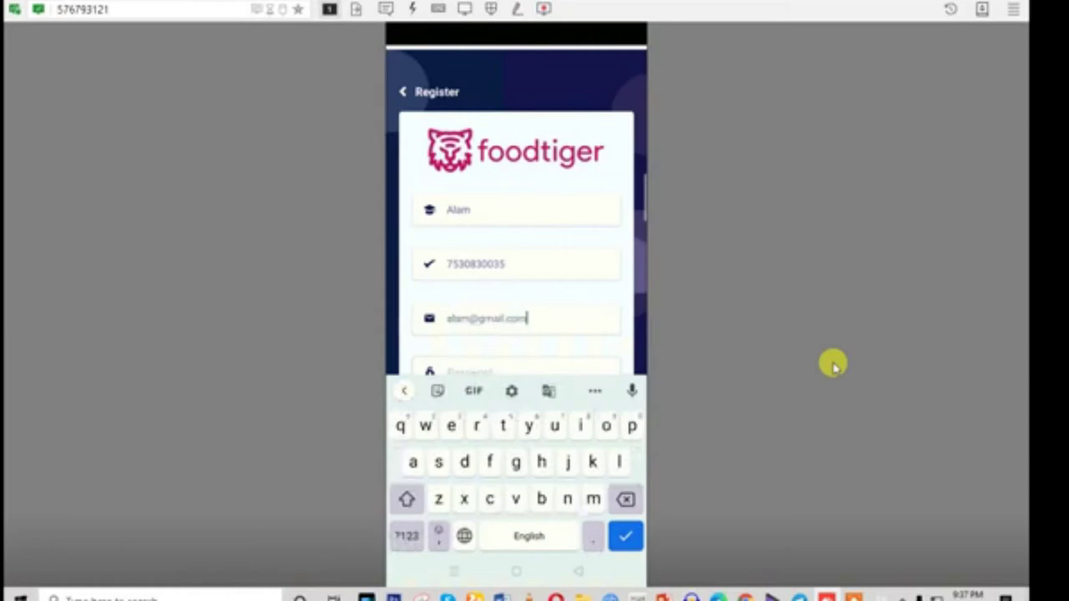
{"action": "key", "text": "Tab"}
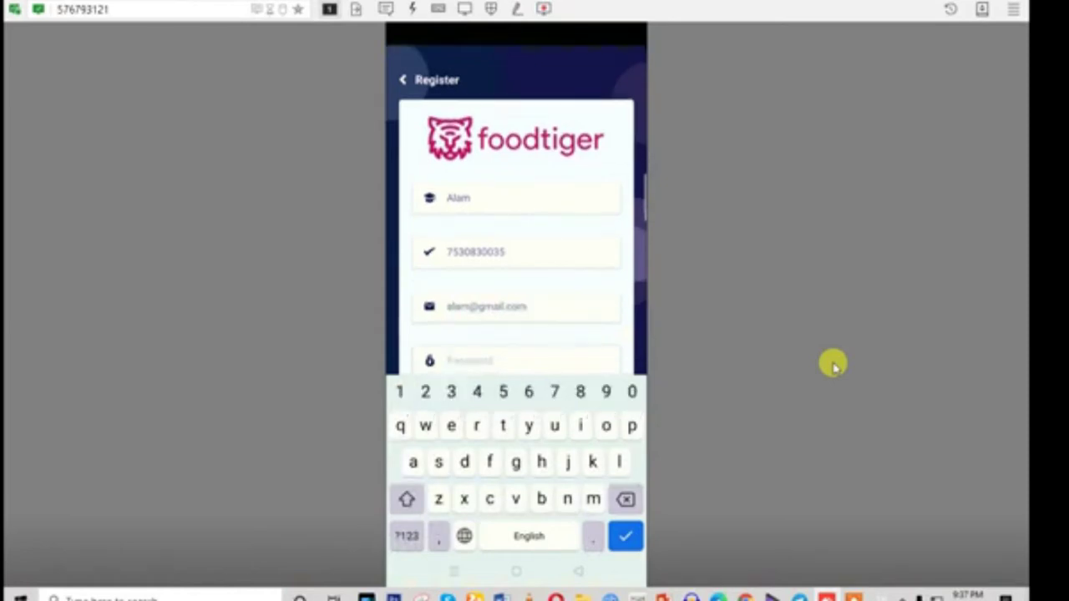
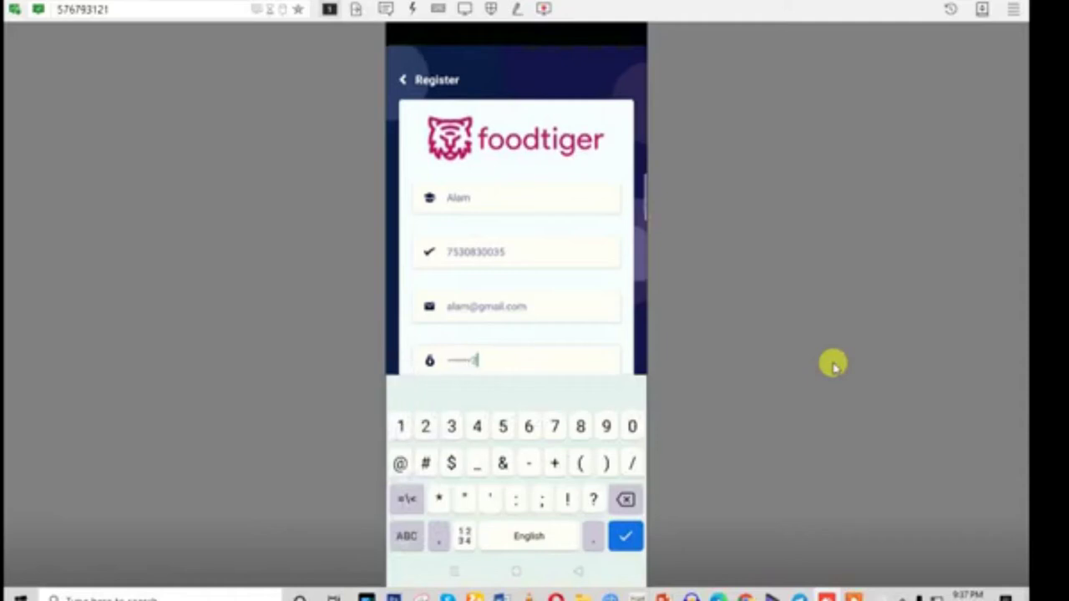
{"action": "key", "text": "Return"}
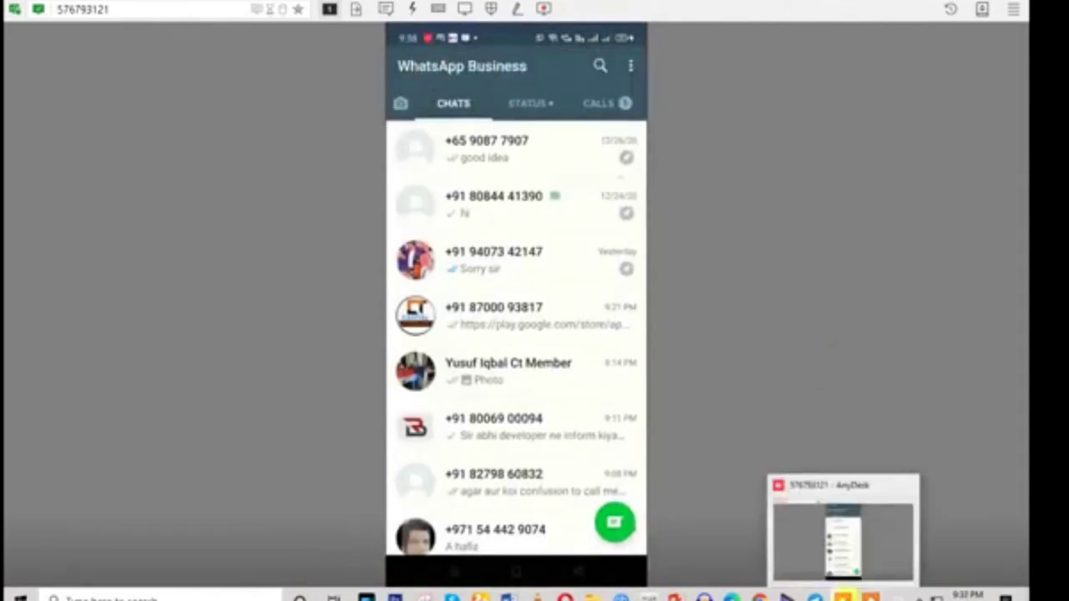
Return to the Foodtiger site in Chrome, strip the profile path from the URL, shrink the window
{"action": "mouse_move", "coordinate": [783, 584]}
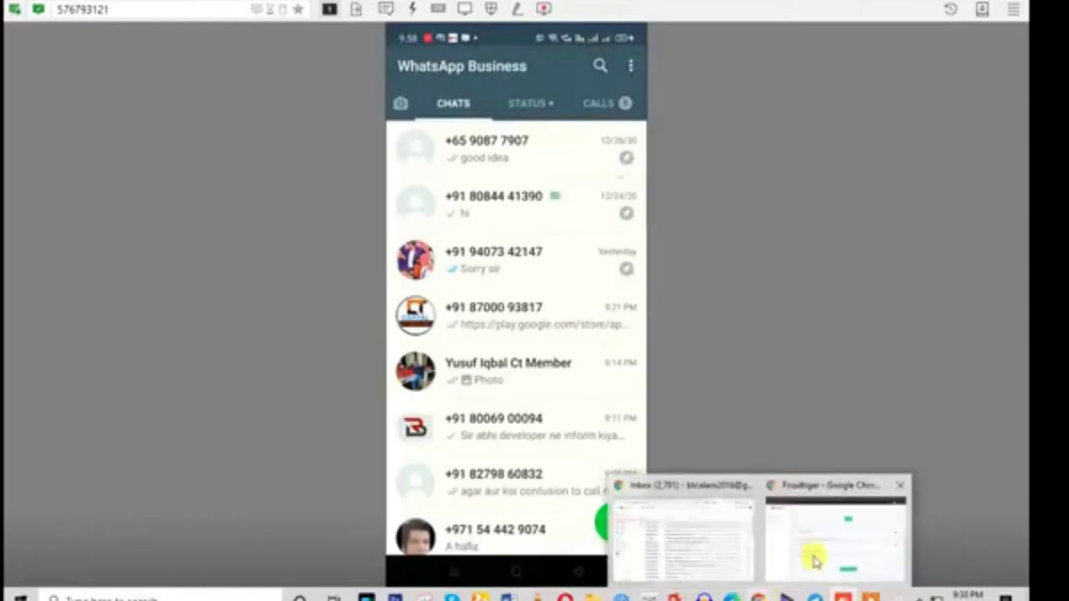
{"action": "left_click", "coordinate": [868, 559]}
{"action": "scroll", "coordinate": [247, 186], "scroll_direction": "up", "scroll_amount": 4}
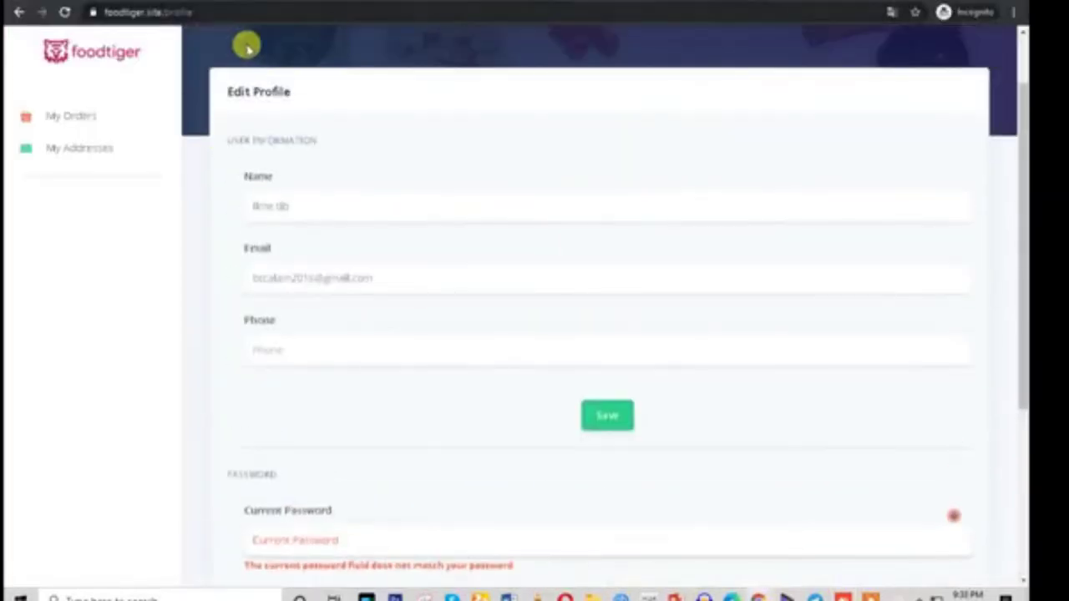
{"action": "left_click_drag", "start_coordinate": [160, 12], "coordinate": [269, 12]}
{"action": "key", "text": "BackSpace"}
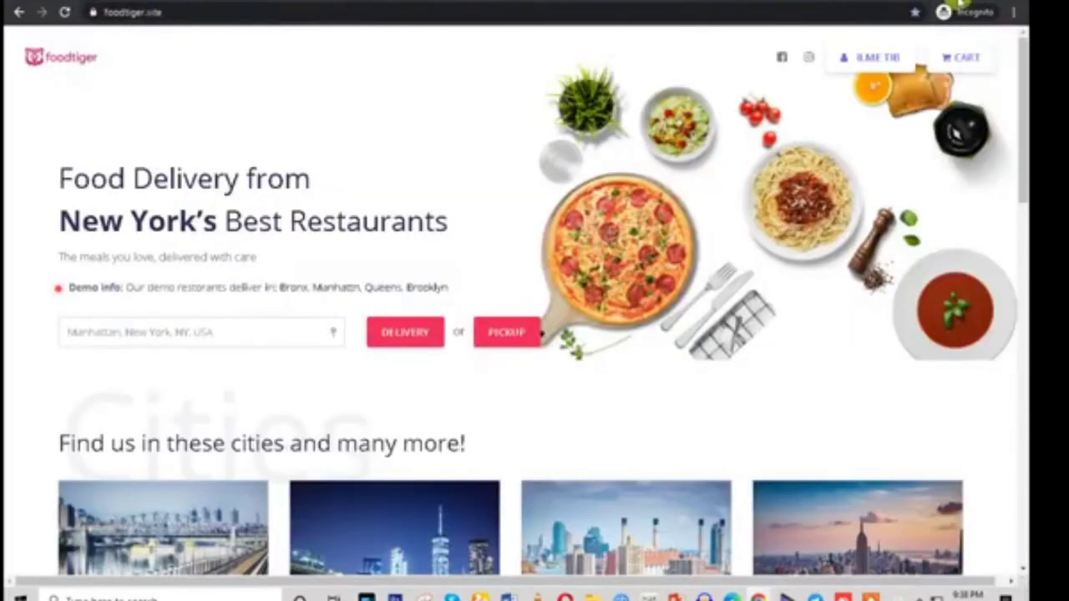
{"action": "key", "text": "super+Down"}
{"action": "scroll", "coordinate": [677, 307], "scroll_direction": "down", "scroll_amount": 20}
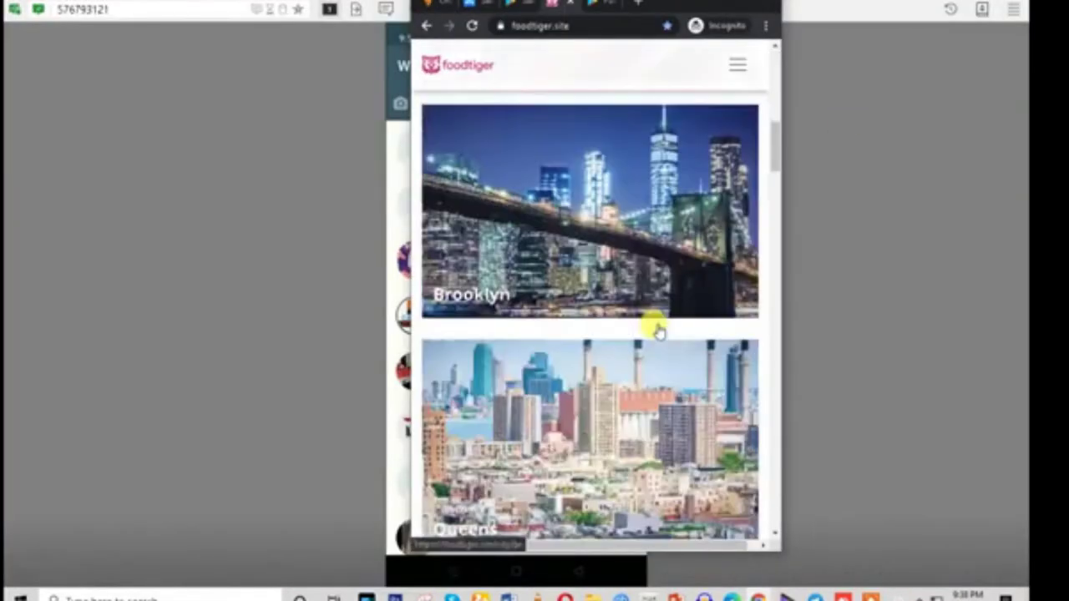
{"action": "scroll", "coordinate": [647, 365], "scroll_direction": "down", "scroll_amount": 5}
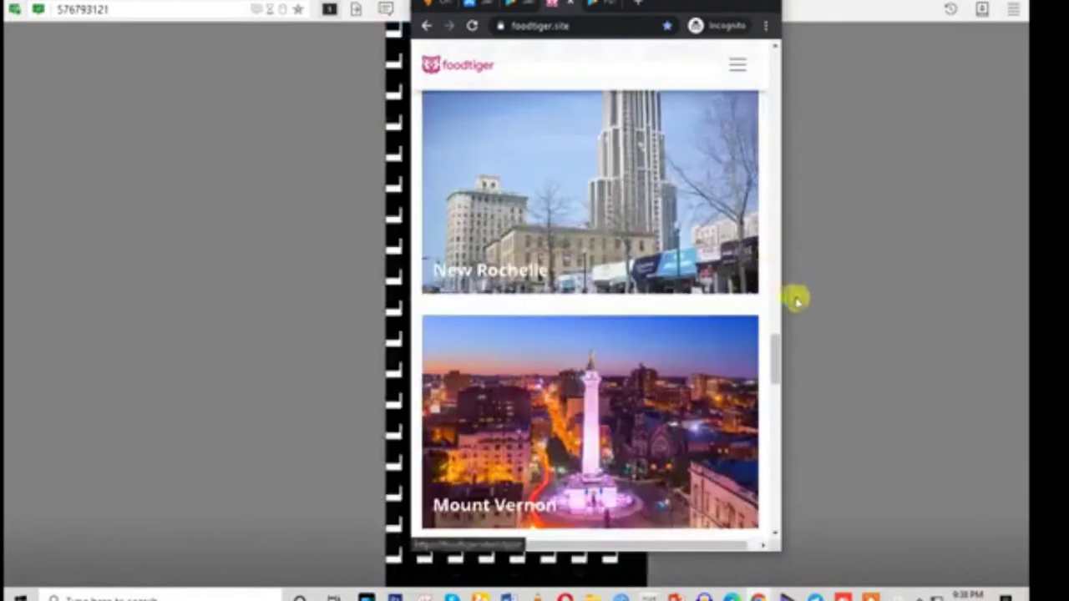
{"action": "left_click_drag", "start_coordinate": [776, 370], "coordinate": [735, 67]}
Open the Bronx listing and the Bronx VanNest Restorant menu, scrolling through its categories
{"action": "left_click", "coordinate": [734, 65]}
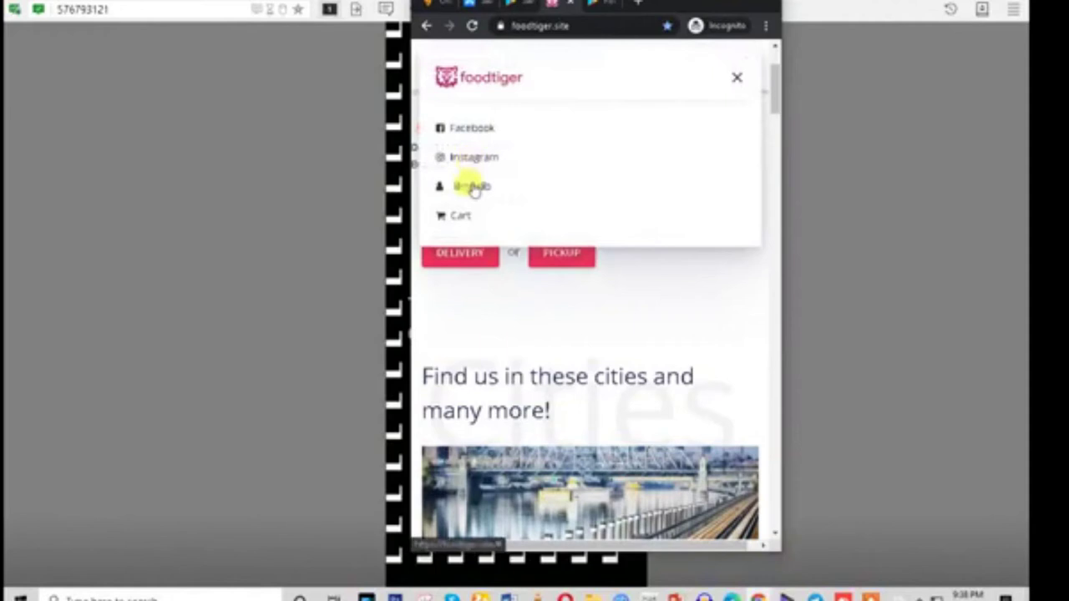
{"action": "left_click", "coordinate": [736, 80]}
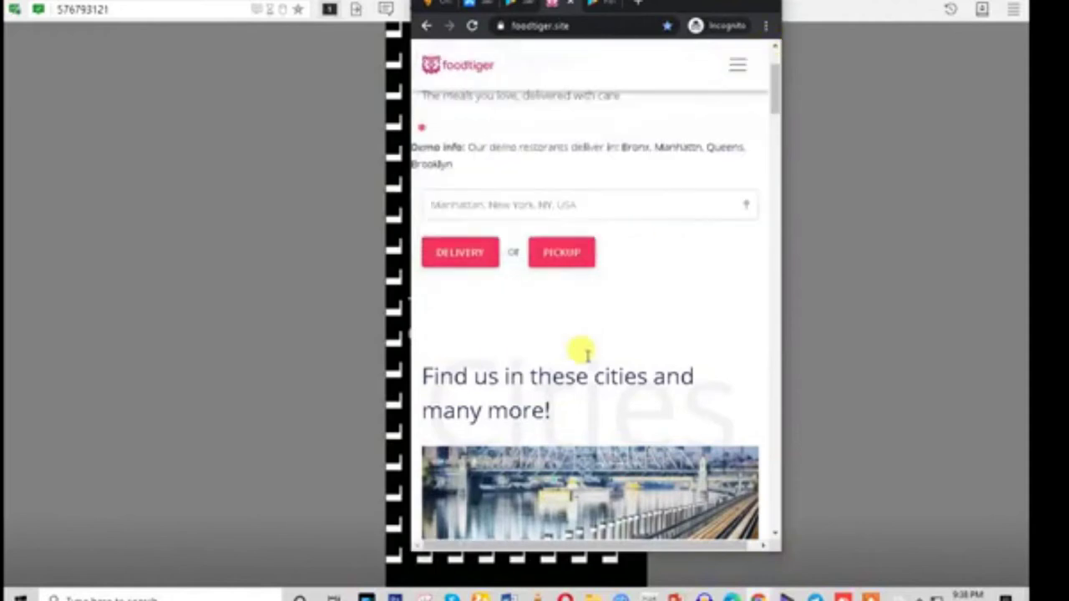
{"action": "scroll", "coordinate": [584, 350], "scroll_direction": "down", "scroll_amount": 3}
{"action": "left_click", "coordinate": [587, 343]}
{"action": "scroll", "coordinate": [587, 343], "scroll_direction": "down", "scroll_amount": 15}
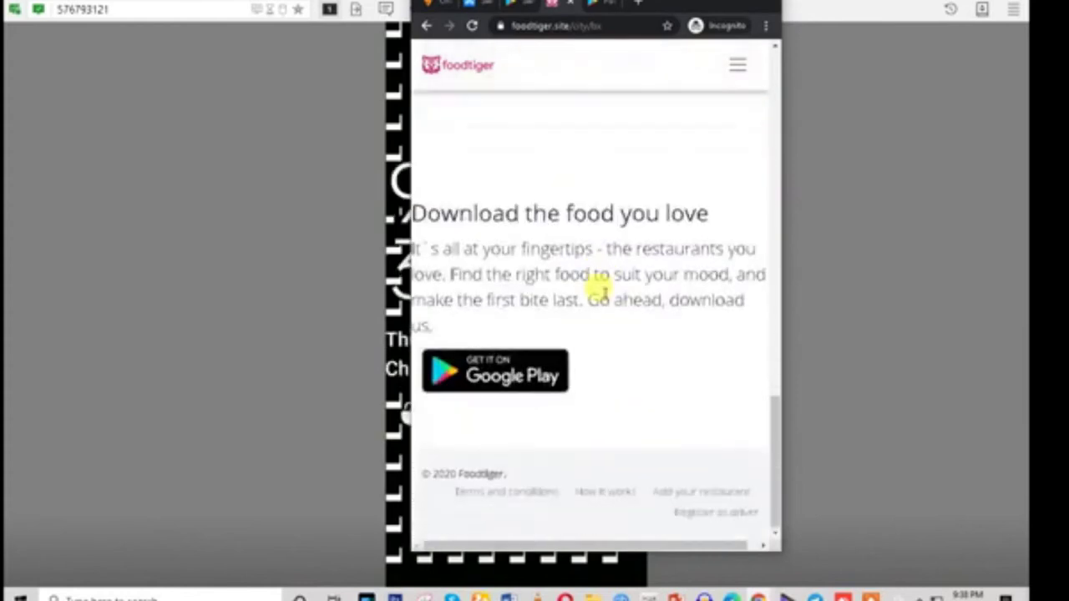
{"action": "scroll", "coordinate": [597, 284], "scroll_direction": "up", "scroll_amount": 10}
{"action": "left_click", "coordinate": [577, 197]}
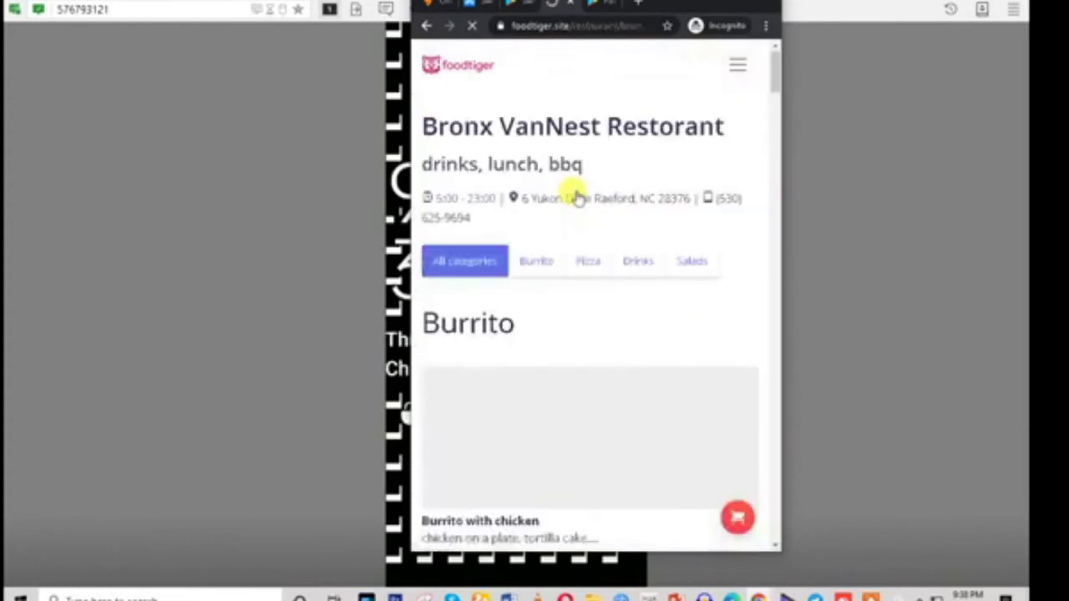
{"action": "scroll", "coordinate": [609, 310], "scroll_direction": "down", "scroll_amount": 12}
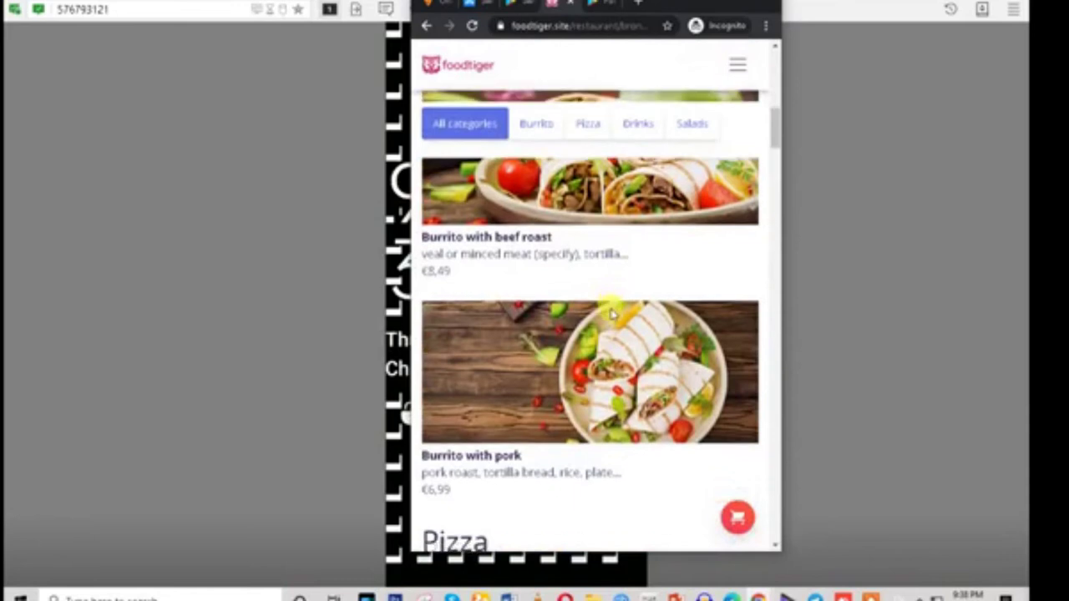
{"action": "scroll", "coordinate": [612, 318], "scroll_direction": "down", "scroll_amount": 10}
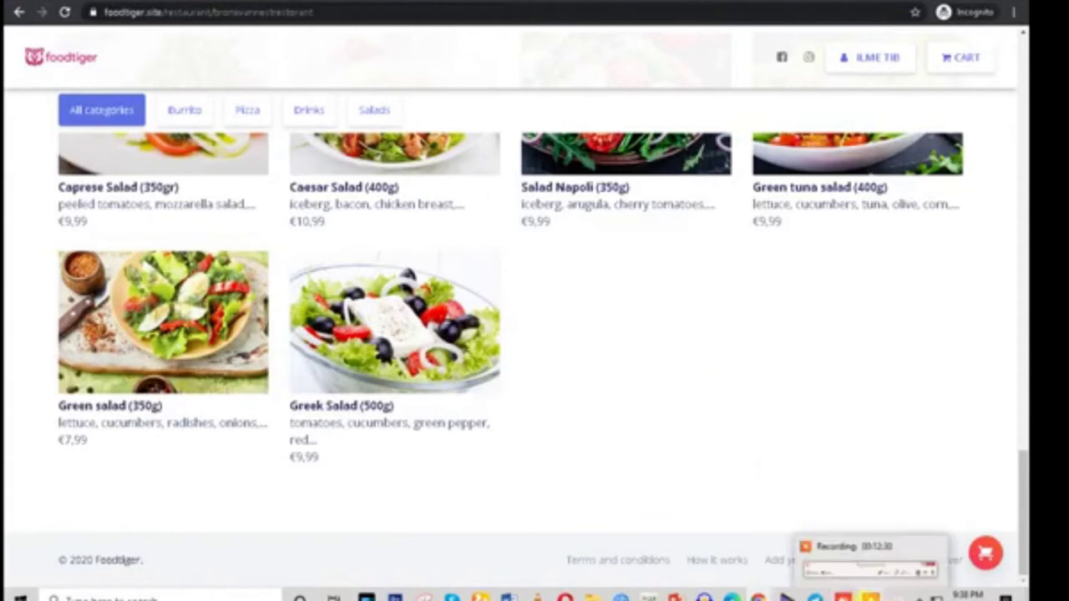
Copy the admin account's email from the demo login credentials
{"action": "left_click", "coordinate": [561, 578]}
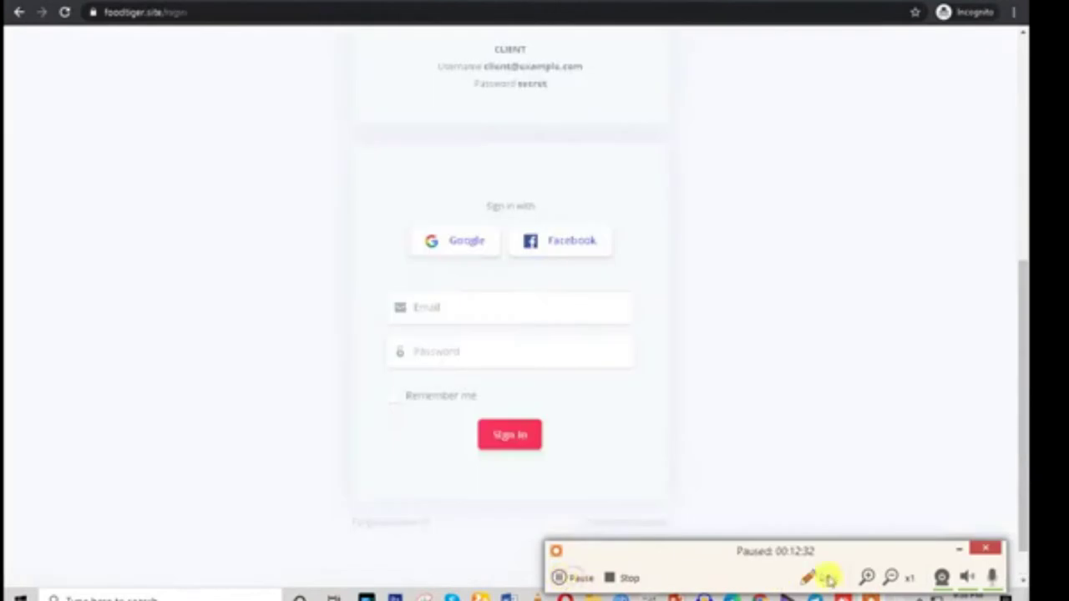
{"action": "scroll", "coordinate": [663, 337], "scroll_direction": "up", "scroll_amount": 5}
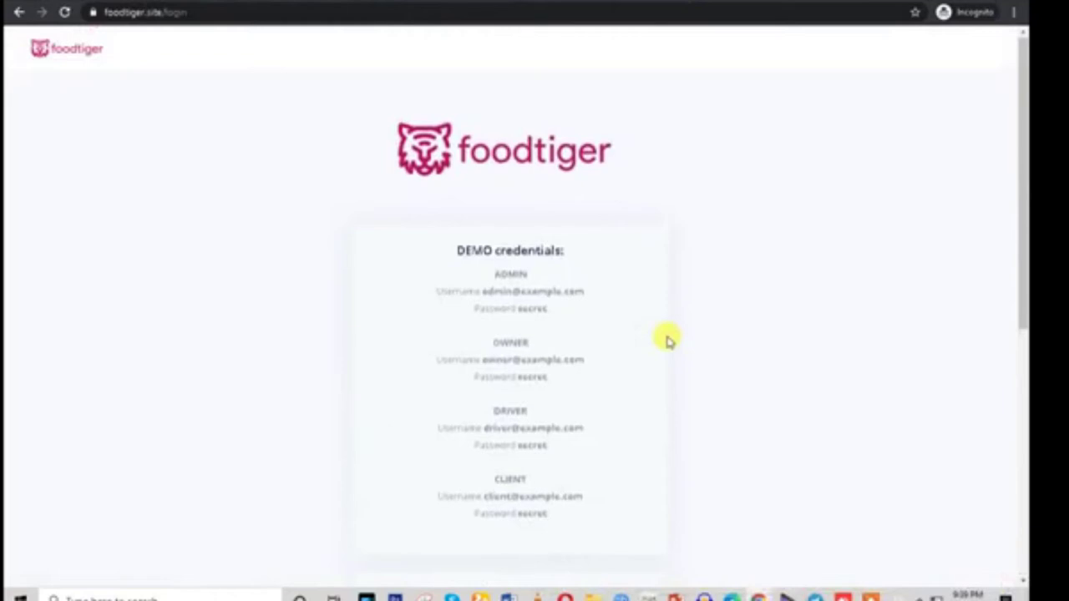
{"action": "left_click_drag", "start_coordinate": [453, 249], "coordinate": [594, 512]}
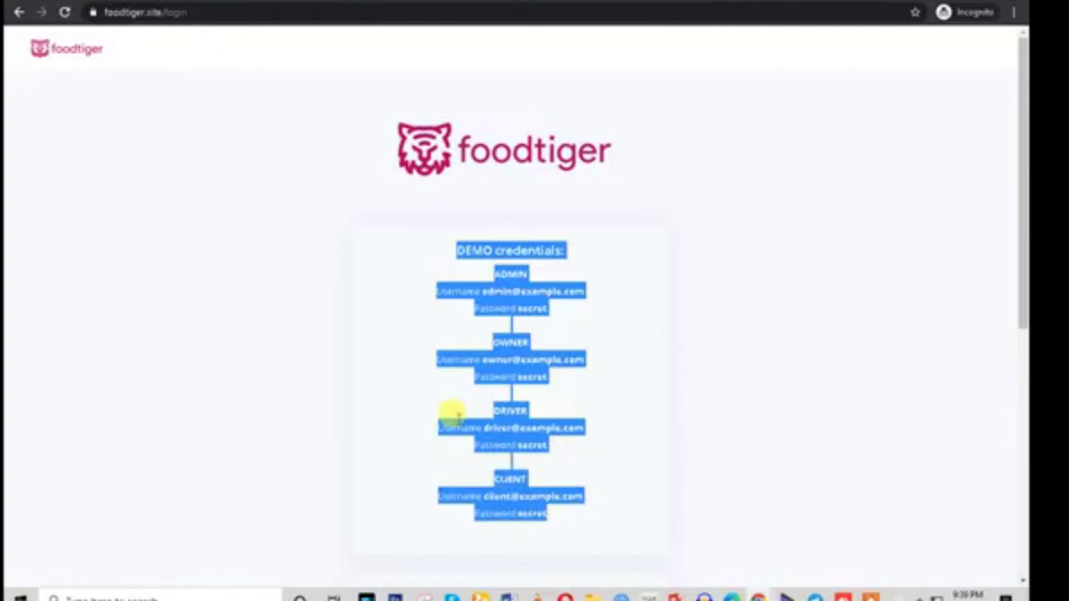
{"action": "left_click", "coordinate": [456, 428]}
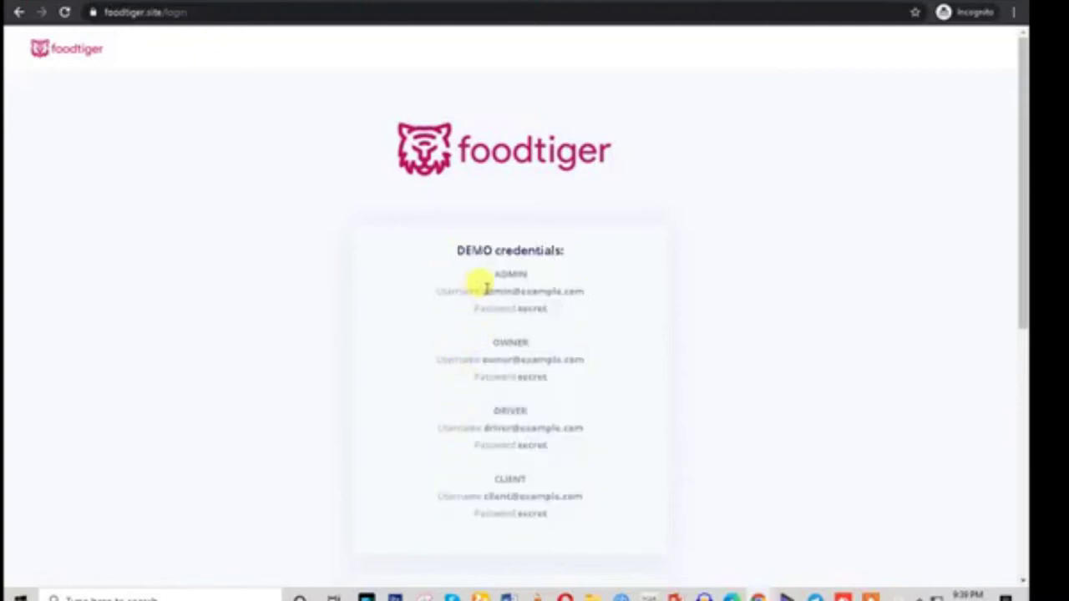
{"action": "left_click_drag", "start_coordinate": [501, 340], "coordinate": [585, 358]}
{"action": "left_click", "coordinate": [537, 376]}
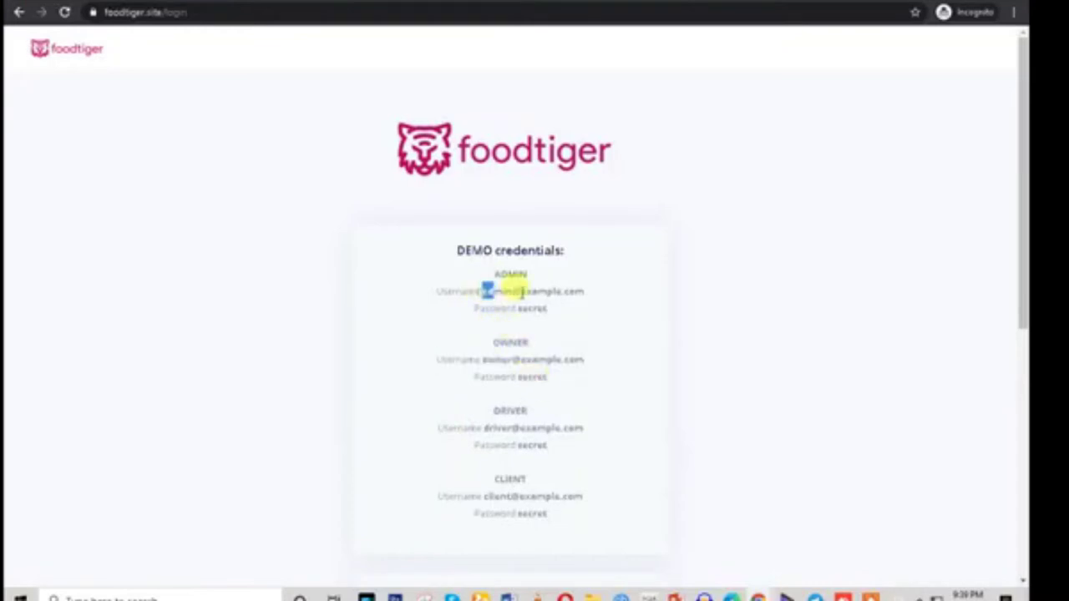
{"action": "left_click_drag", "start_coordinate": [522, 293], "coordinate": [578, 292]}
{"action": "right_click", "coordinate": [573, 296]}
{"action": "left_click", "coordinate": [584, 303]}
Paste the admin email, enter the admin password and sign in to the admin dashboard
{"action": "scroll", "coordinate": [592, 423], "scroll_direction": "down", "scroll_amount": 2}
{"action": "scroll", "coordinate": [541, 497], "scroll_direction": "down", "scroll_amount": 4}
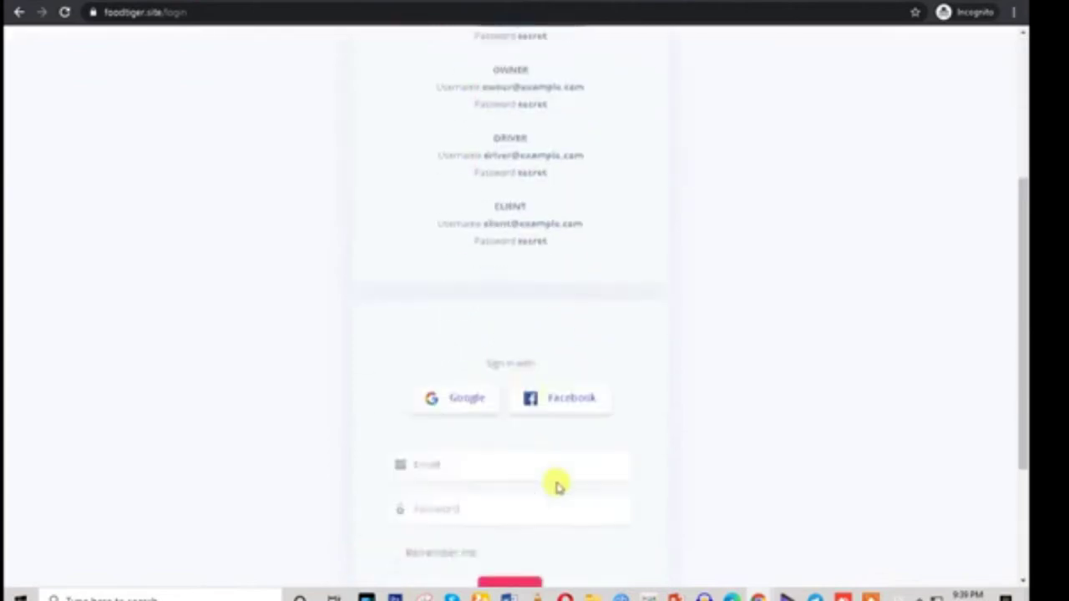
{"action": "left_click", "coordinate": [446, 310]}
{"action": "key", "text": "ctrl+v"}
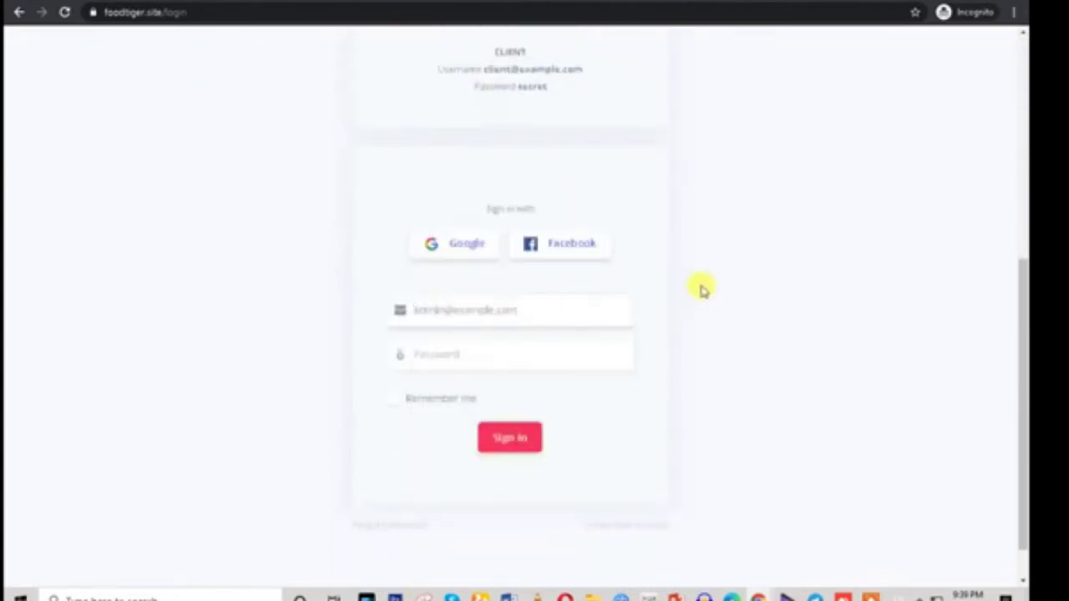
{"action": "scroll", "coordinate": [699, 286], "scroll_direction": "up", "scroll_amount": 4}
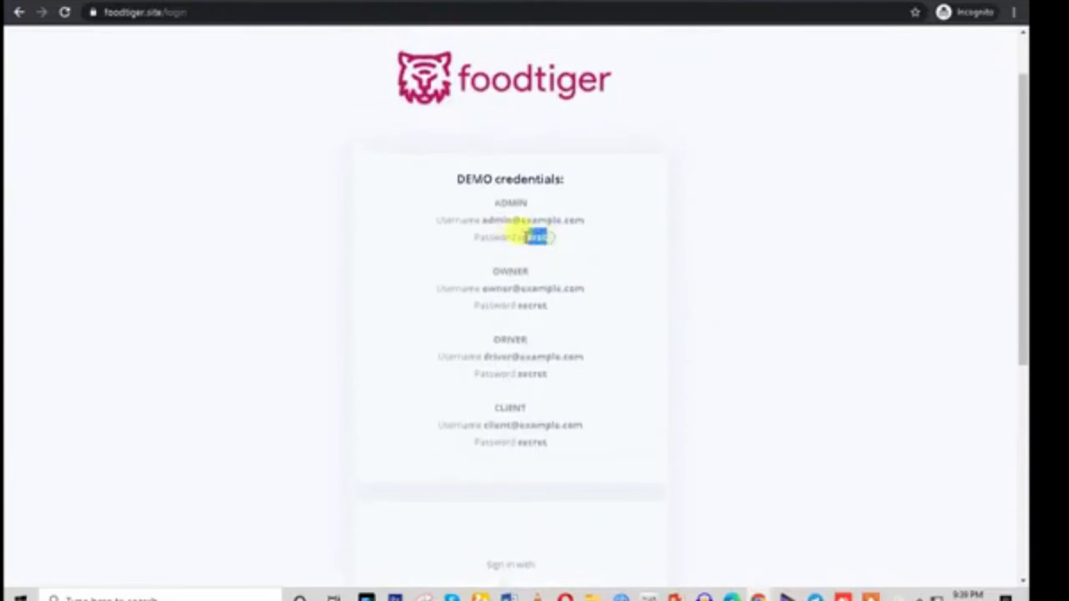
{"action": "scroll", "coordinate": [626, 382], "scroll_direction": "down", "scroll_amount": 3}
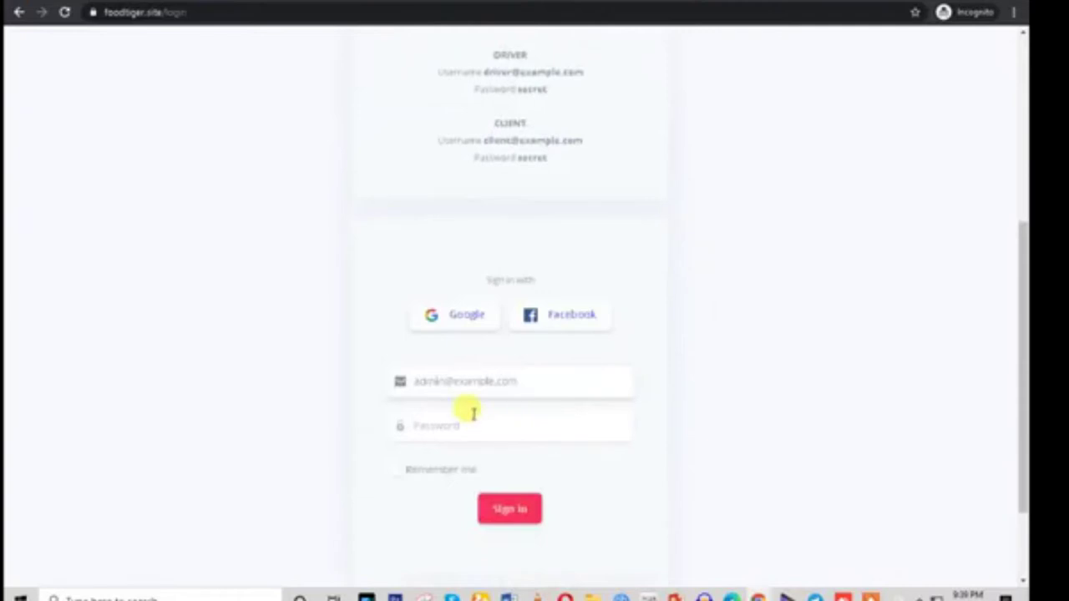
{"action": "left_click", "coordinate": [429, 424]}
{"action": "key", "text": "ctrl+v"}
{"action": "left_click", "coordinate": [510, 511]}
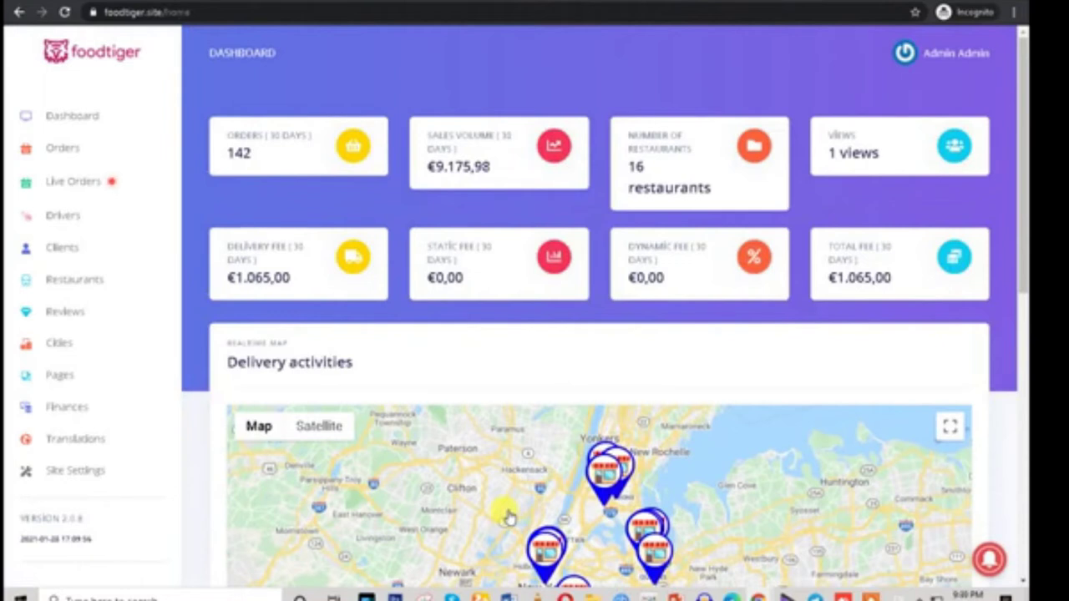
{"action": "scroll", "coordinate": [507, 518], "scroll_direction": "down", "scroll_amount": 7}
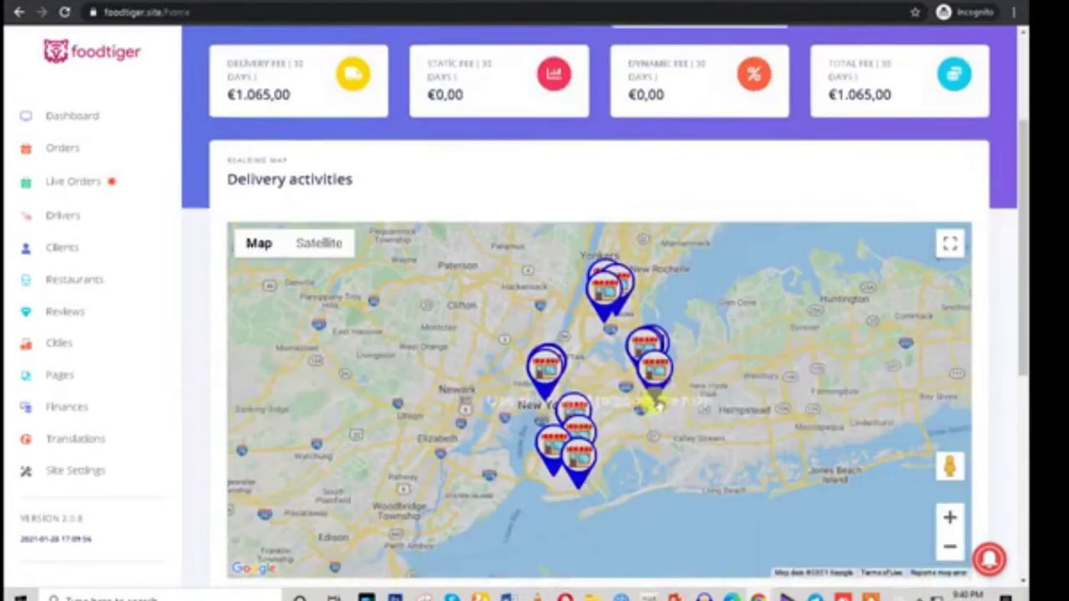
{"action": "scroll", "coordinate": [744, 474], "scroll_direction": "up", "scroll_amount": 8}
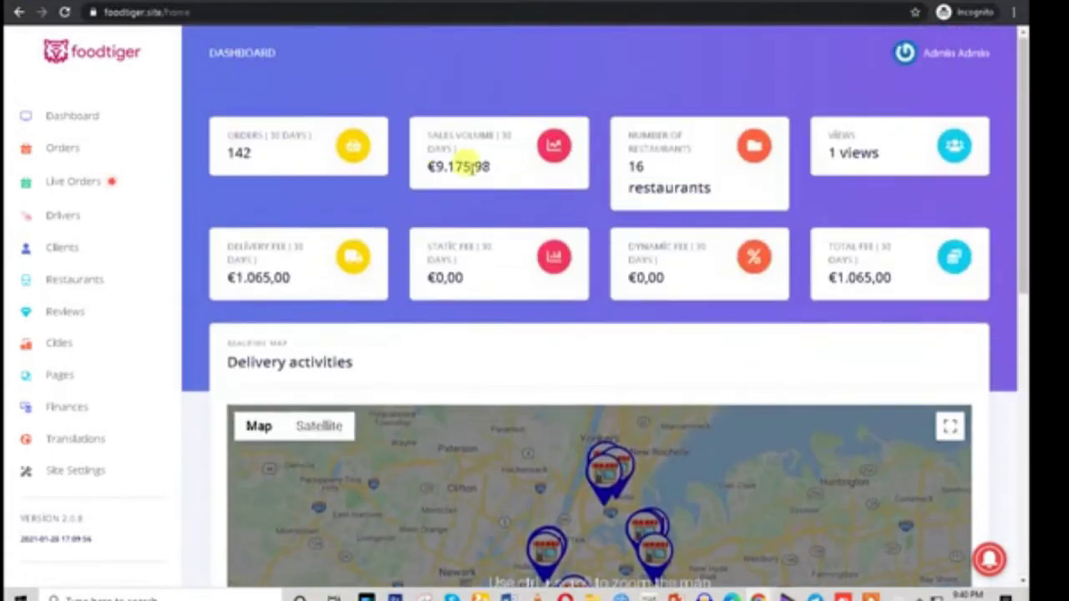
{"action": "triple_click", "coordinate": [240, 133]}
{"action": "left_click_drag", "start_coordinate": [421, 132], "coordinate": [526, 145]}
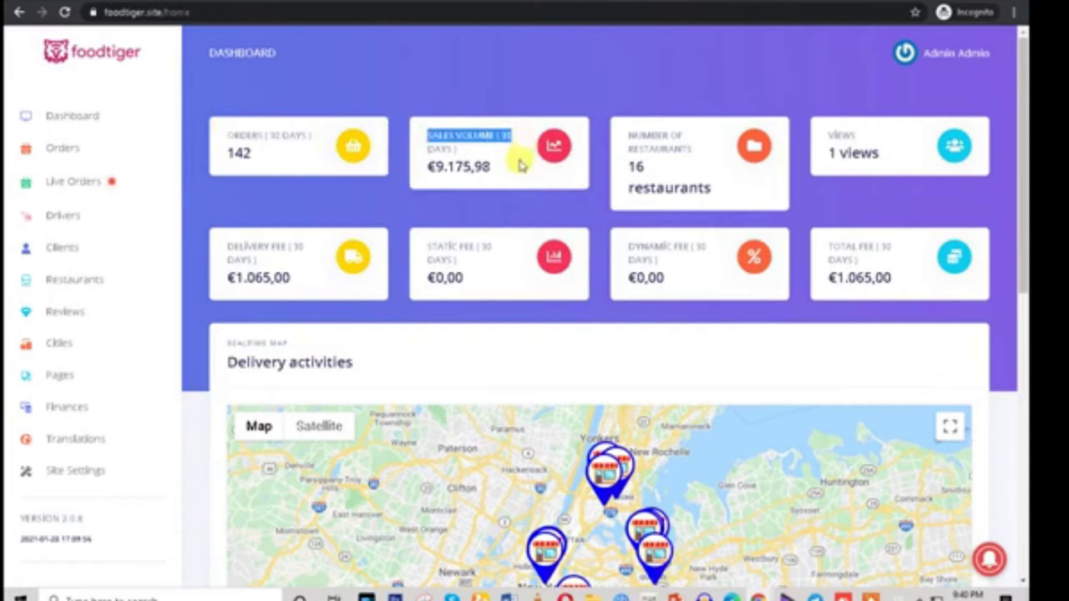
{"action": "left_click_drag", "start_coordinate": [622, 127], "coordinate": [692, 163]}
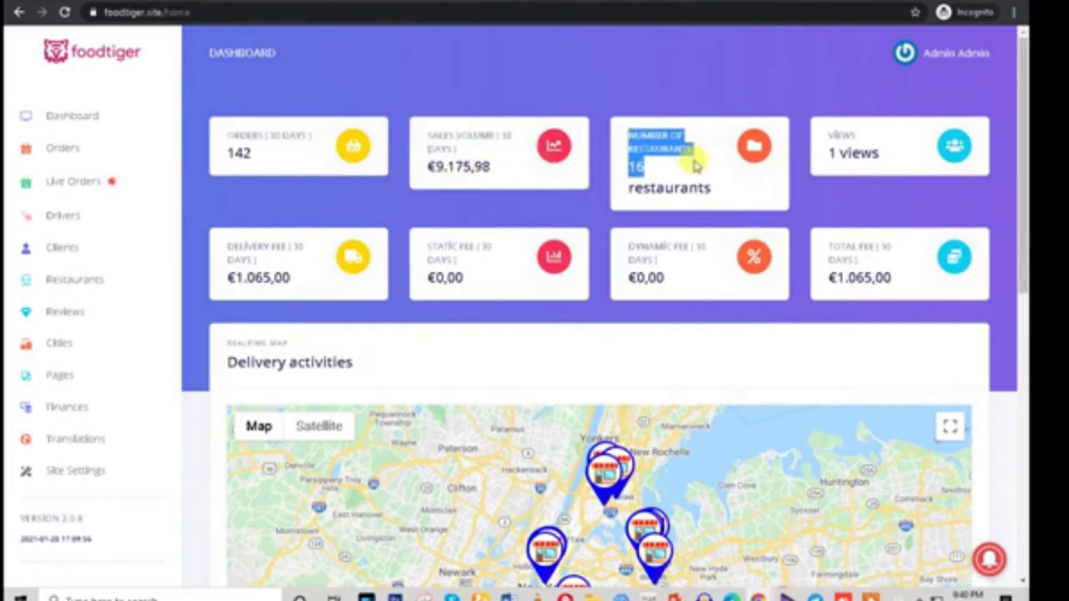
{"action": "left_click_drag", "start_coordinate": [828, 134], "coordinate": [892, 157]}
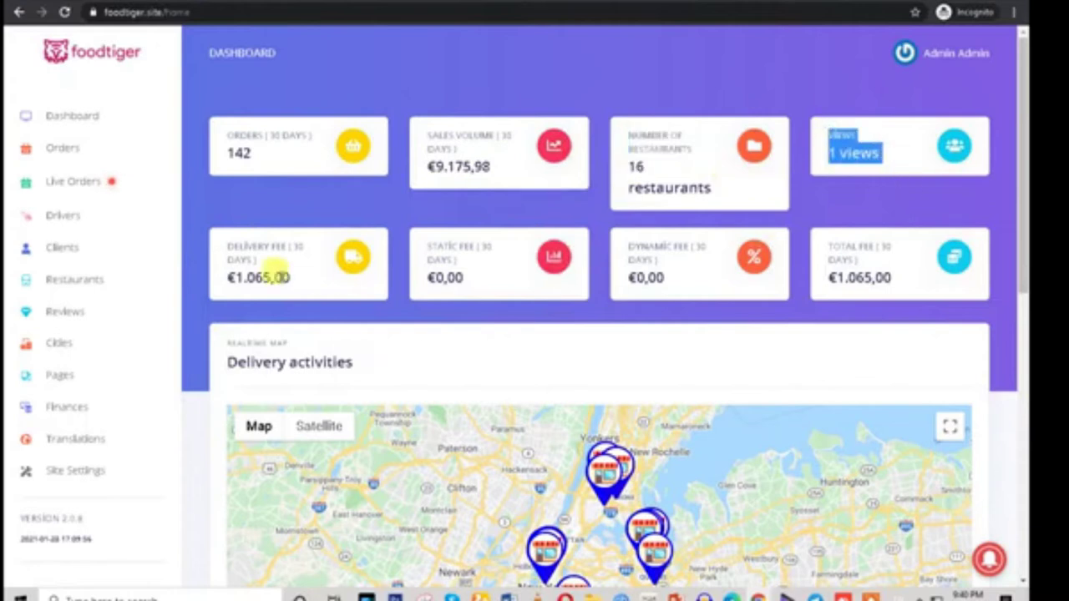
{"action": "left_click_drag", "start_coordinate": [226, 246], "coordinate": [326, 253]}
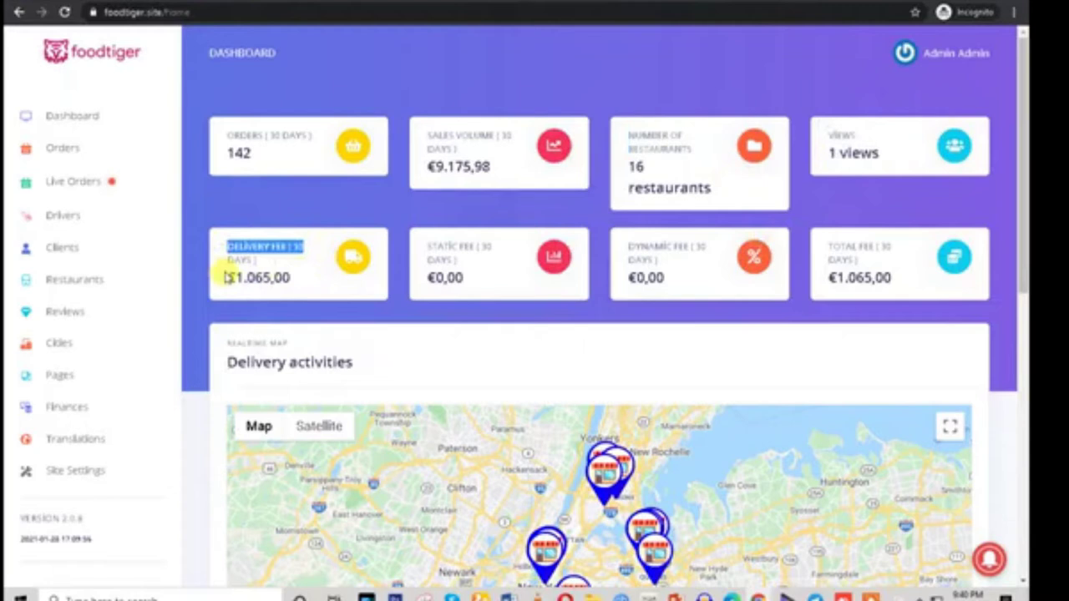
{"action": "left_click_drag", "start_coordinate": [426, 244], "coordinate": [499, 294]}
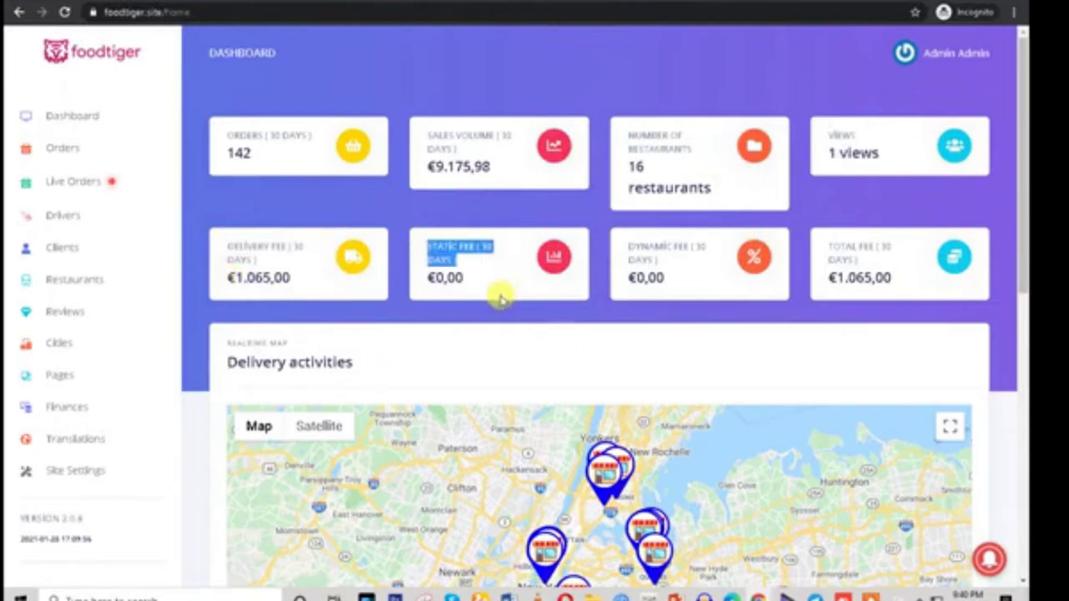
{"action": "left_click_drag", "start_coordinate": [626, 242], "coordinate": [902, 253]}
{"action": "scroll", "coordinate": [725, 440], "scroll_direction": "down", "scroll_amount": 5}
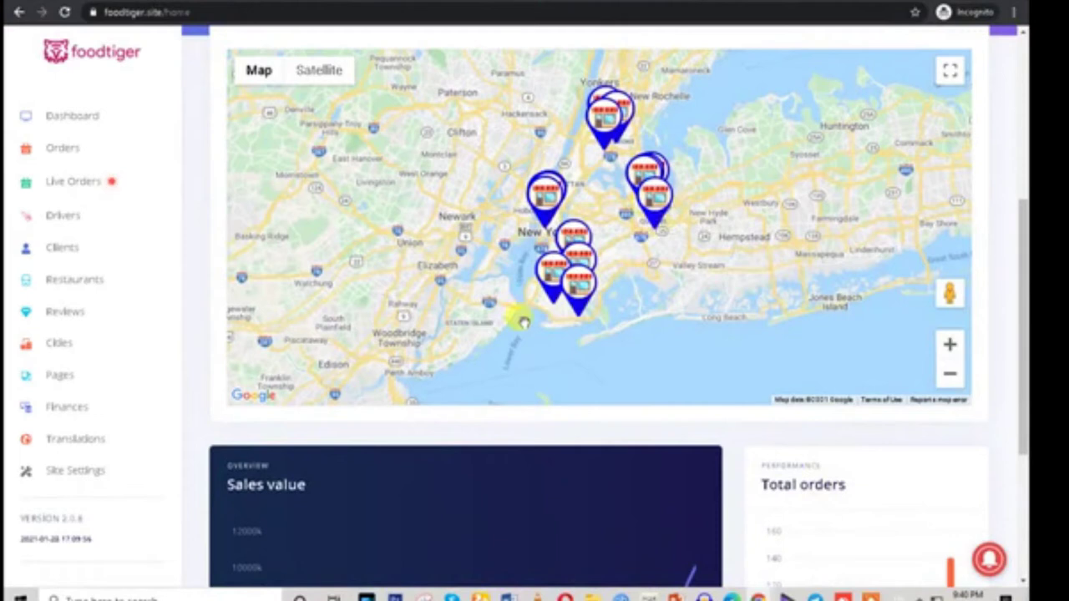
{"action": "scroll", "coordinate": [522, 322], "scroll_direction": "down", "scroll_amount": 3}
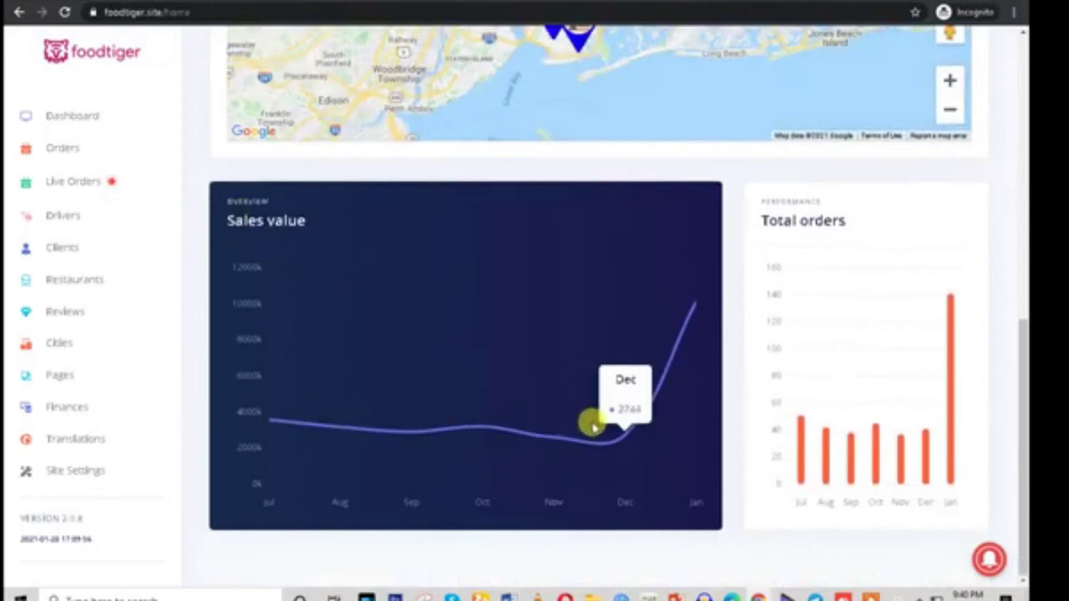
{"action": "scroll", "coordinate": [591, 426], "scroll_direction": "up", "scroll_amount": 6}
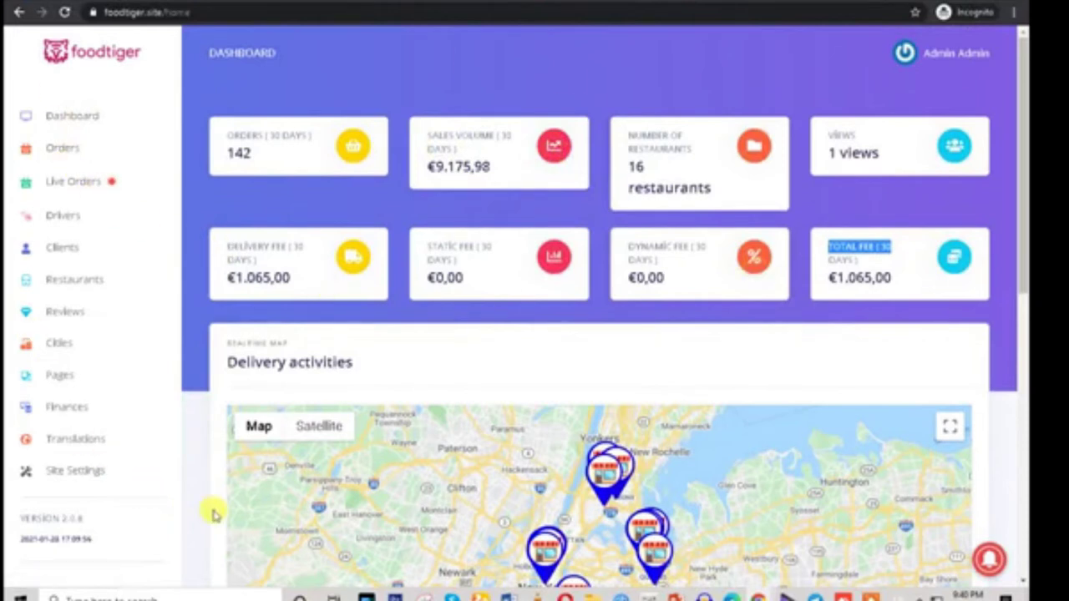
Open the admin orders list and look through it
{"action": "left_click", "coordinate": [57, 149]}
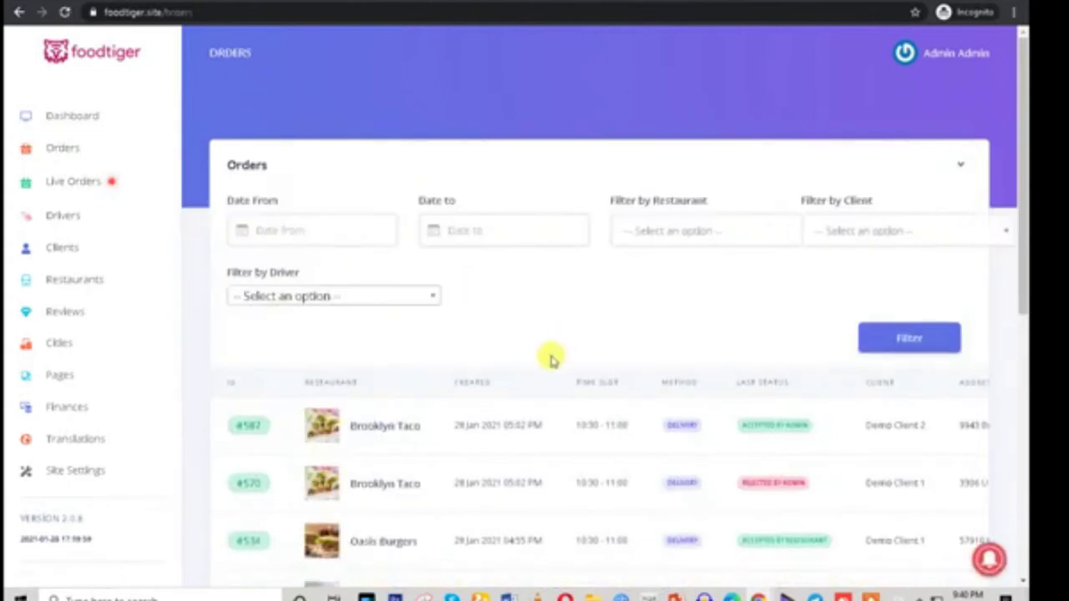
{"action": "scroll", "coordinate": [549, 353], "scroll_direction": "down", "scroll_amount": 3}
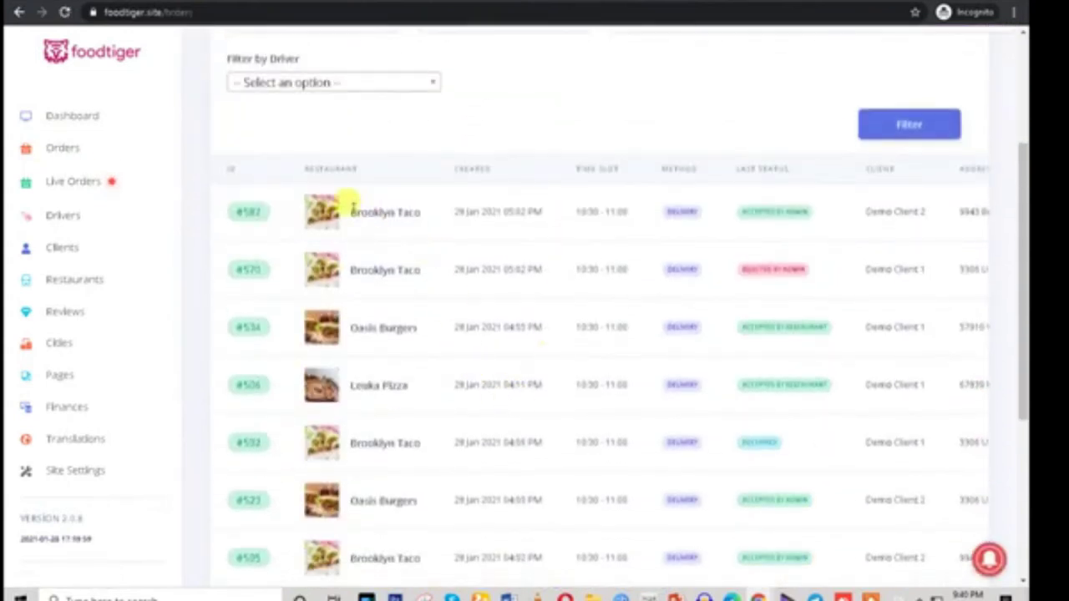
{"action": "scroll", "coordinate": [847, 472], "scroll_direction": "down", "scroll_amount": 3}
{"action": "scroll", "coordinate": [848, 472], "scroll_direction": "down", "scroll_amount": 2}
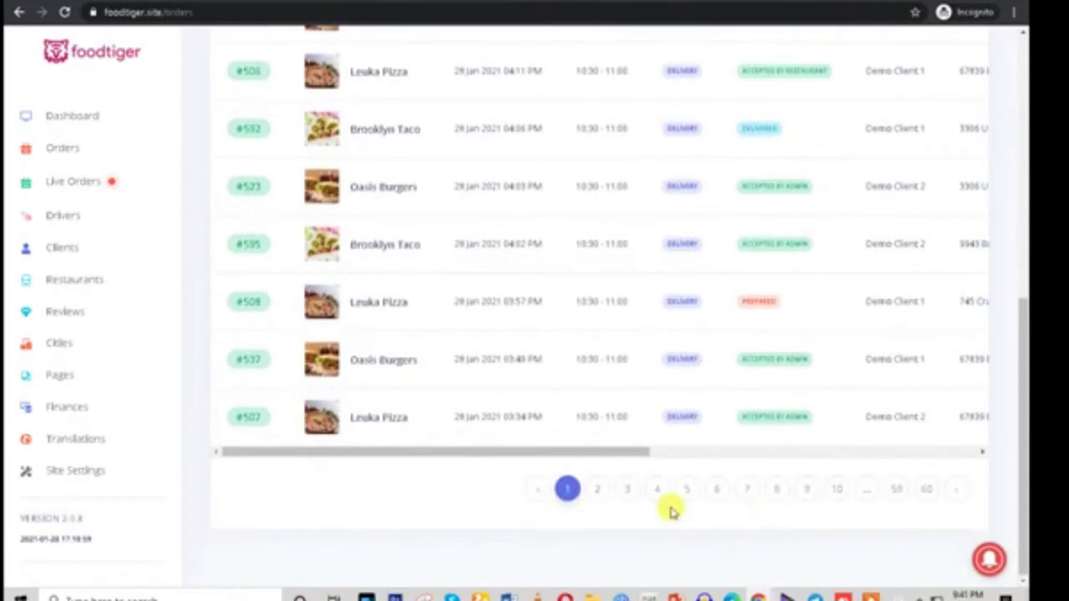
{"action": "left_click_drag", "start_coordinate": [616, 449], "coordinate": [1000, 485]}
{"action": "scroll", "coordinate": [694, 389], "scroll_direction": "up", "scroll_amount": 5}
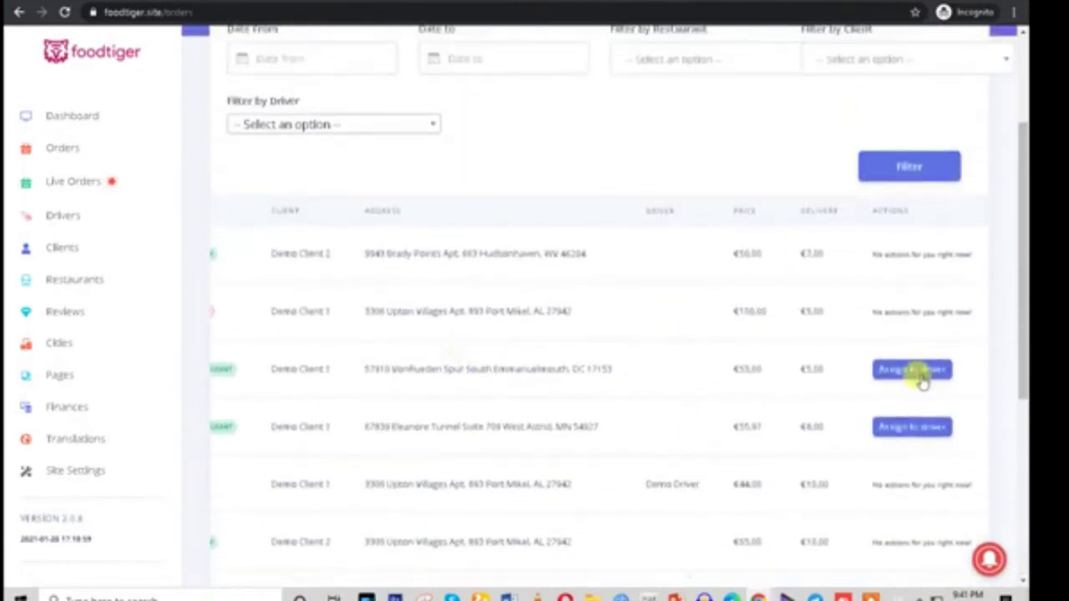
Assign Demo Driver to the third order and save
{"action": "left_click", "coordinate": [909, 368]}
{"action": "left_click", "coordinate": [477, 301]}
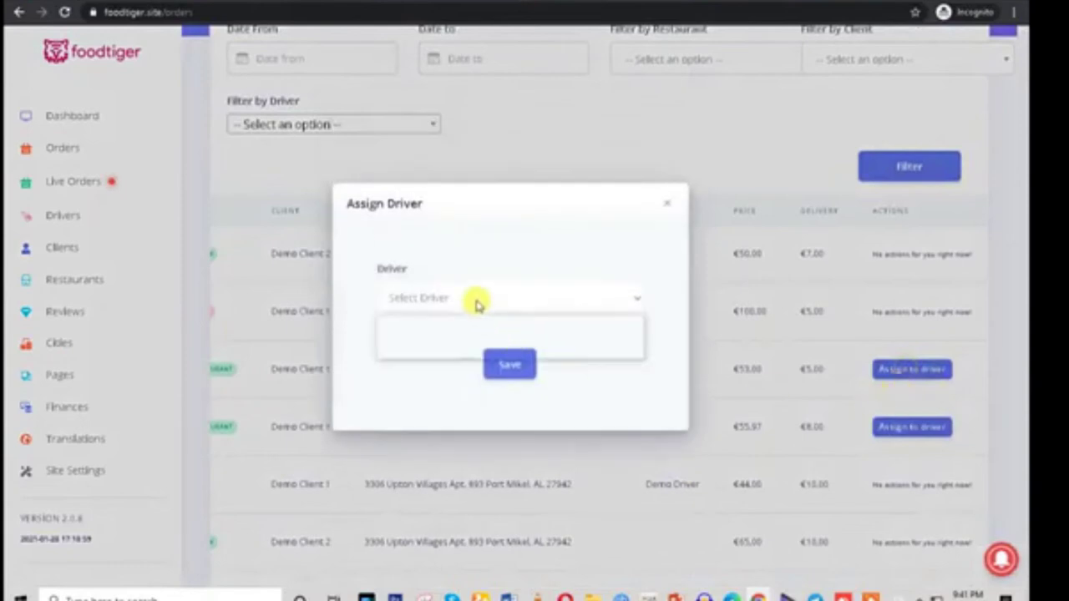
{"action": "left_click", "coordinate": [443, 336]}
{"action": "left_click", "coordinate": [515, 371]}
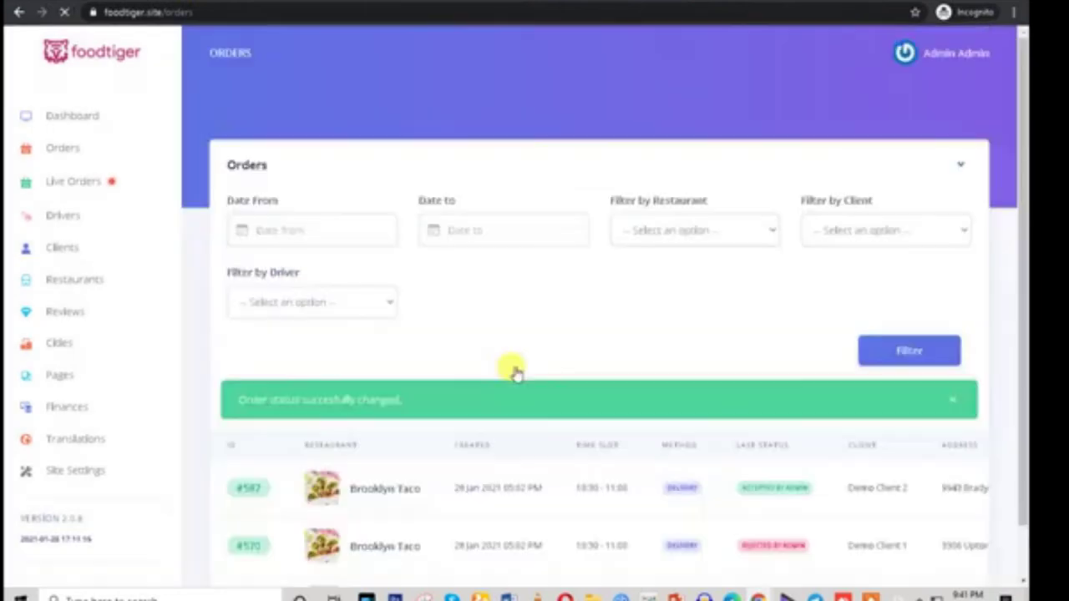
{"action": "scroll", "coordinate": [515, 371], "scroll_direction": "down", "scroll_amount": 4}
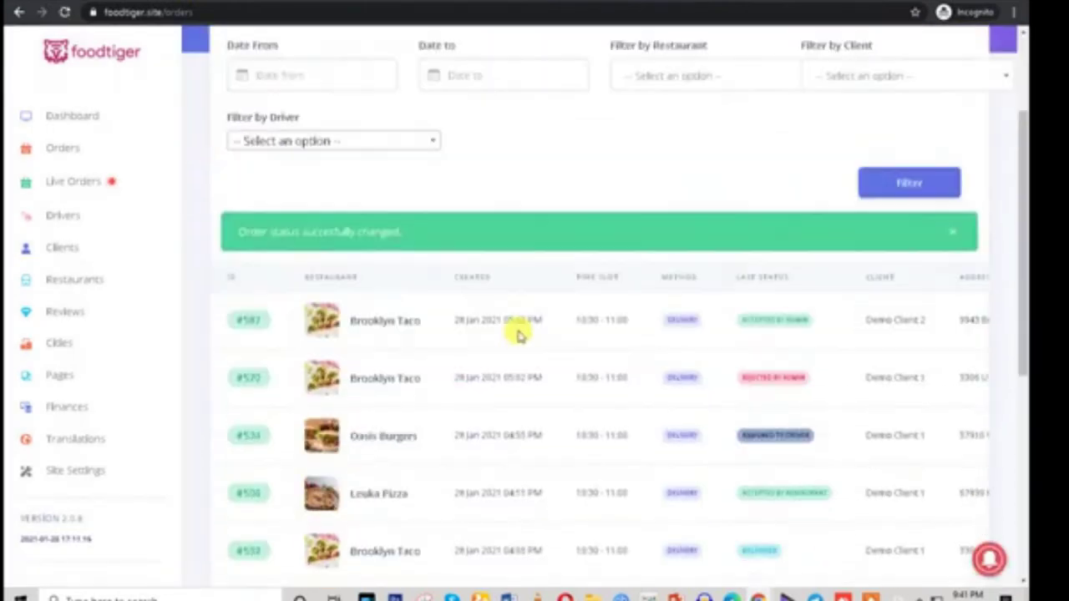
{"action": "scroll", "coordinate": [517, 334], "scroll_direction": "up", "scroll_amount": 4}
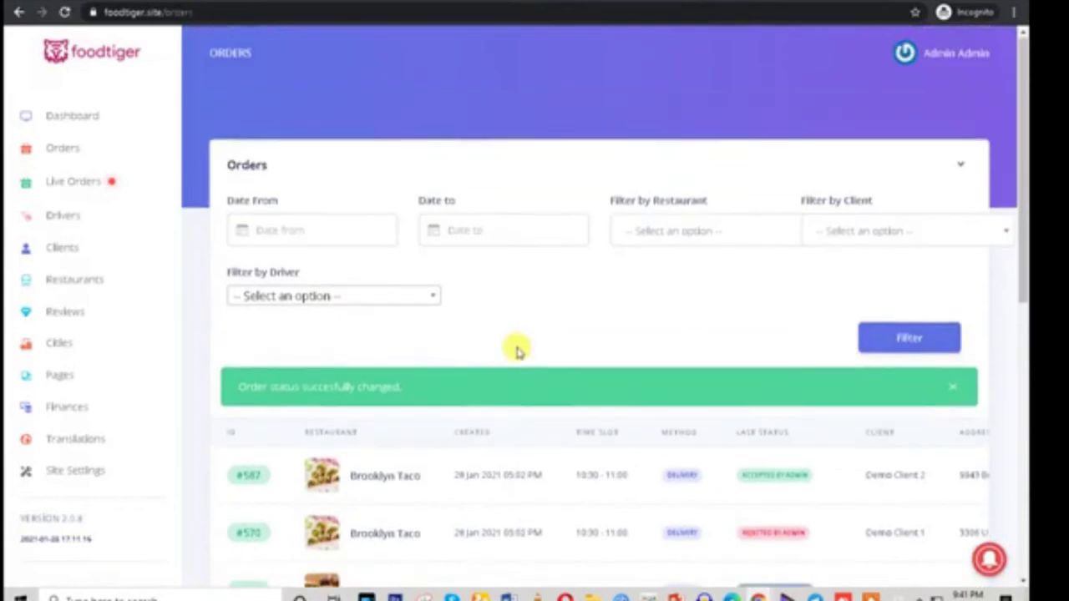
Filter the orders to dates 2021-01-04 through 2021-01-06
{"action": "left_click", "coordinate": [282, 227]}
{"action": "left_click", "coordinate": [309, 352]}
{"action": "left_click", "coordinate": [446, 227]}
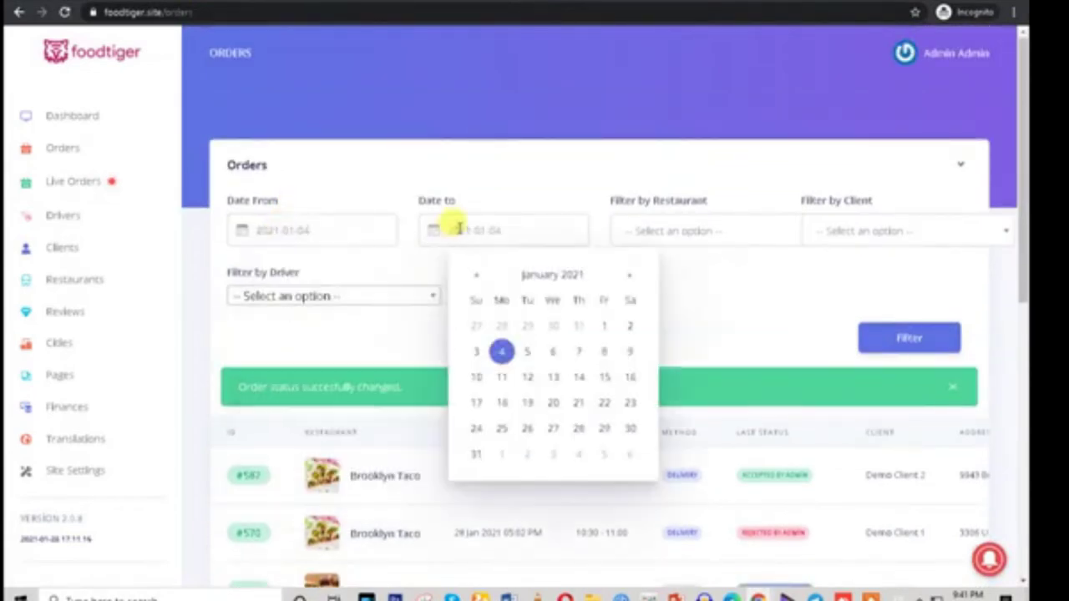
{"action": "left_click", "coordinate": [553, 352]}
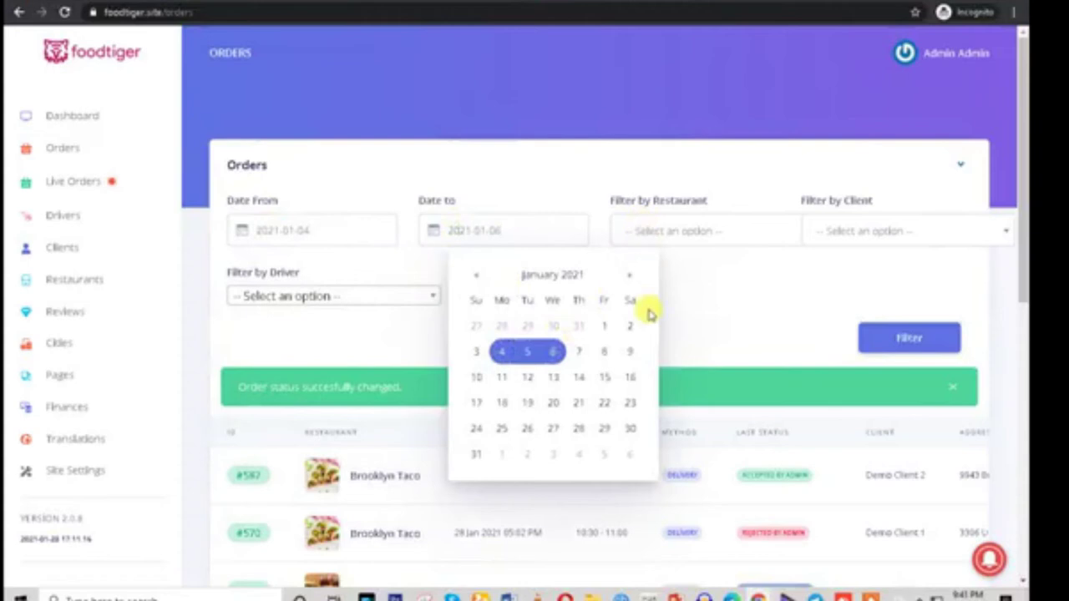
{"action": "left_click", "coordinate": [731, 310]}
{"action": "left_click", "coordinate": [672, 235]}
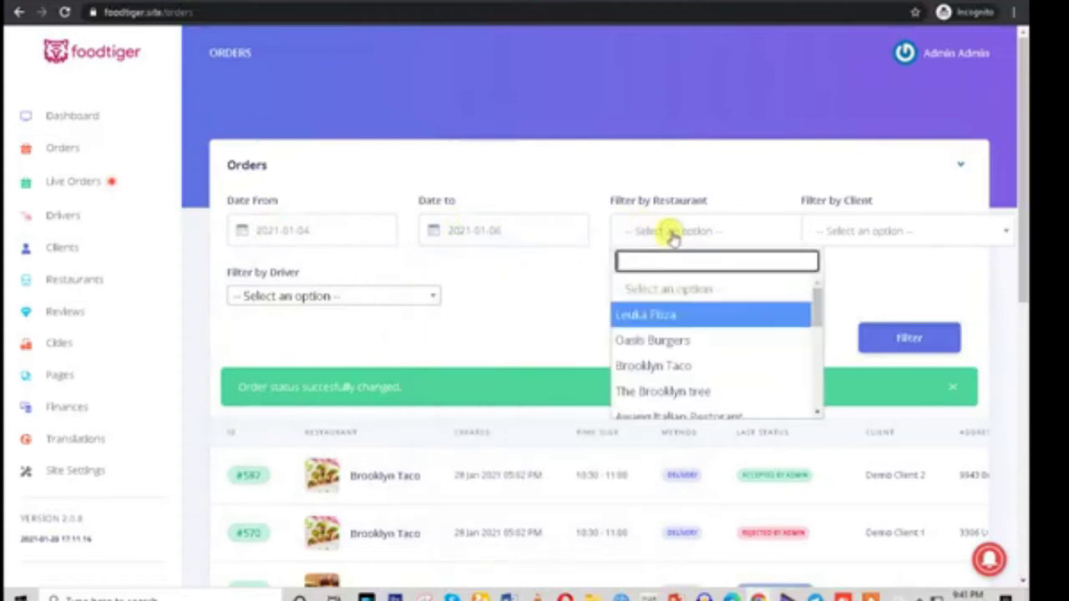
{"action": "left_click", "coordinate": [516, 309]}
{"action": "left_click", "coordinate": [907, 340]}
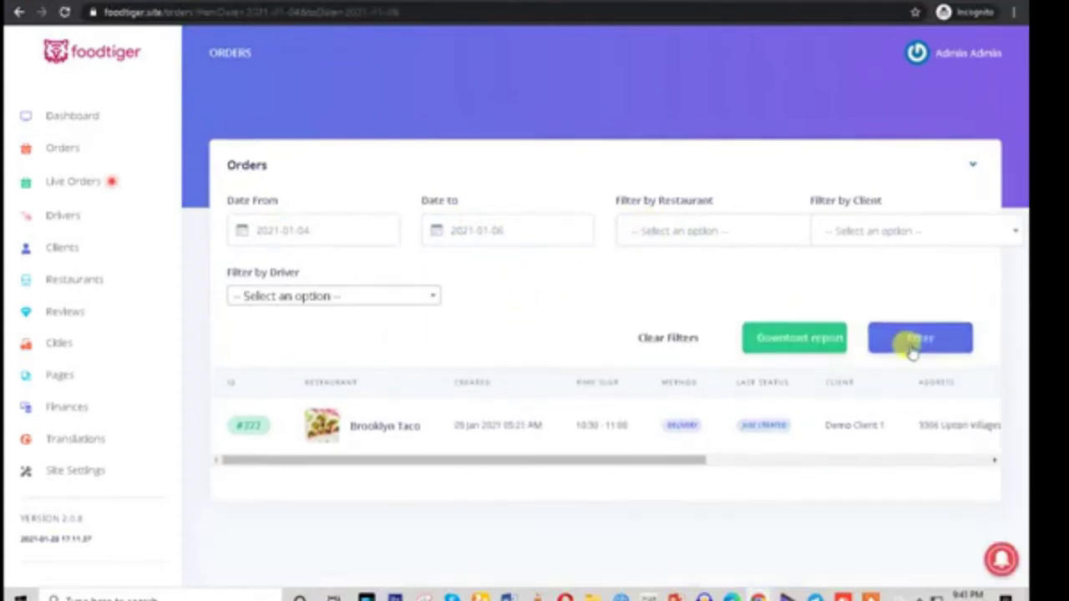
Try filtering by Oasis Burgers, then return to the date-filtered orders
{"action": "left_click", "coordinate": [685, 230]}
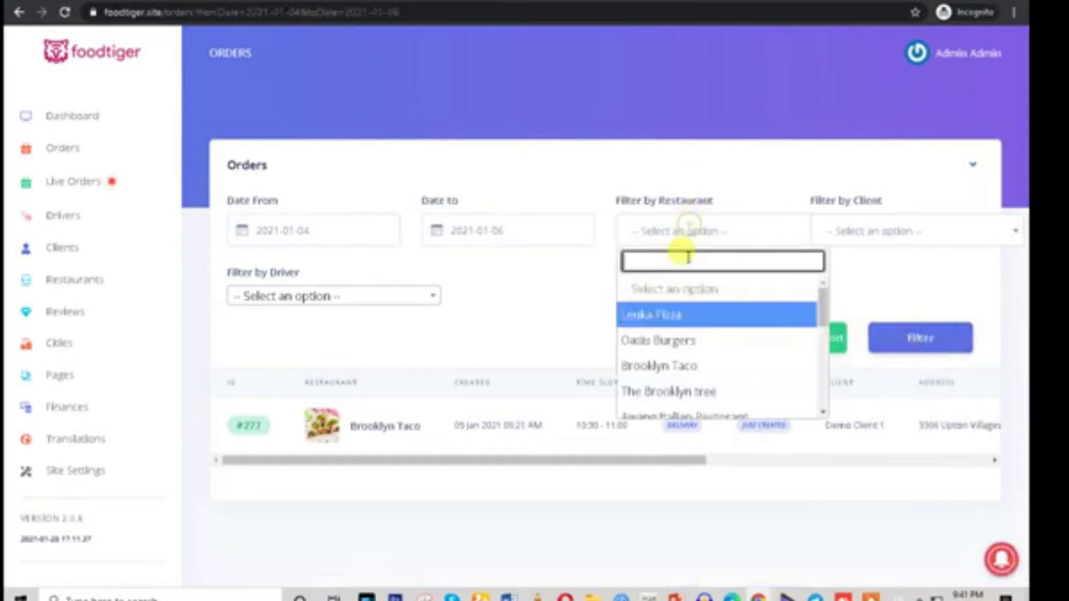
{"action": "left_click", "coordinate": [668, 340]}
{"action": "left_click", "coordinate": [914, 338]}
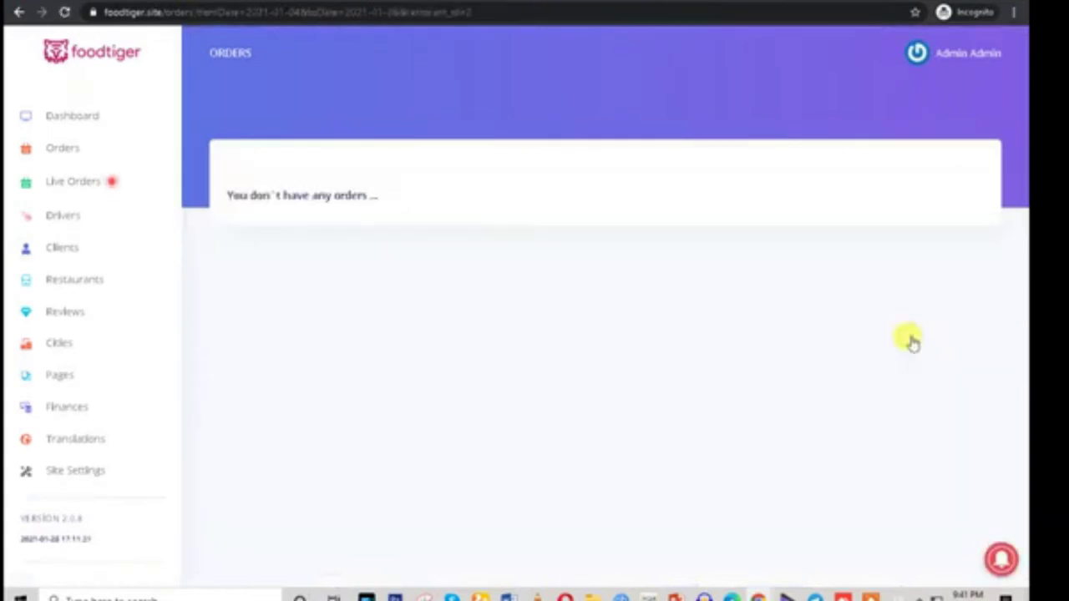
{"action": "left_click", "coordinate": [20, 11]}
Download the Leuka Pizza orders report, open the xlsx, then filter by Demo Driver 2
{"action": "left_click", "coordinate": [673, 231]}
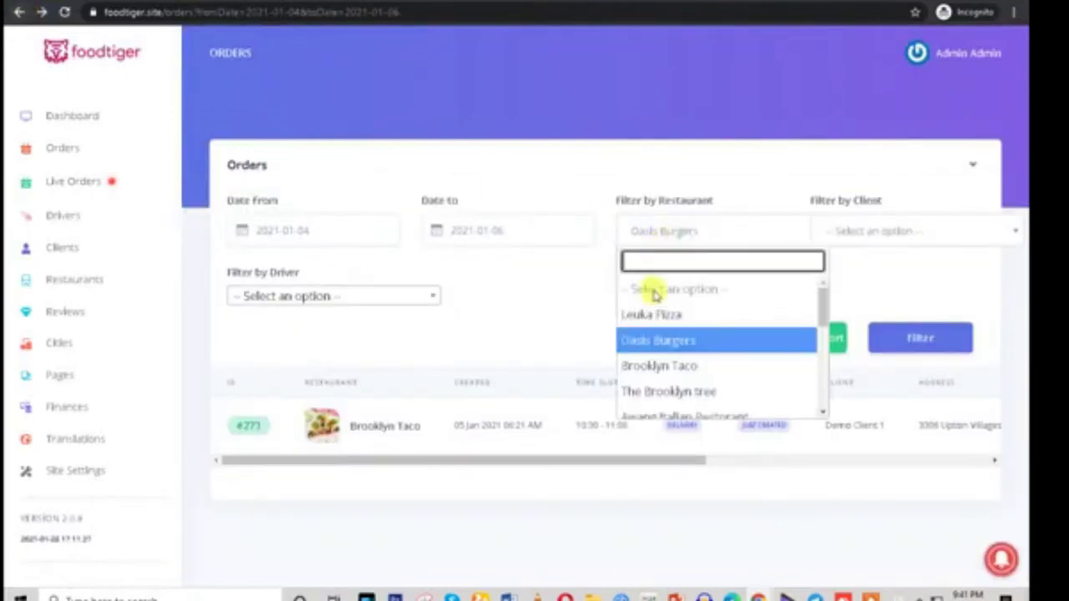
{"action": "left_click", "coordinate": [652, 315]}
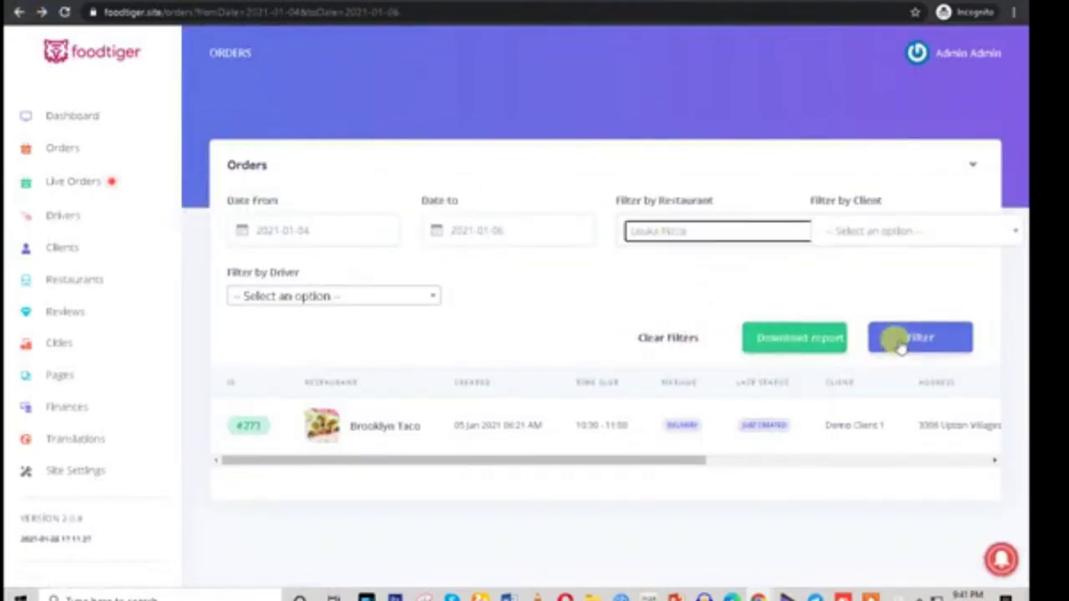
{"action": "left_click", "coordinate": [779, 346]}
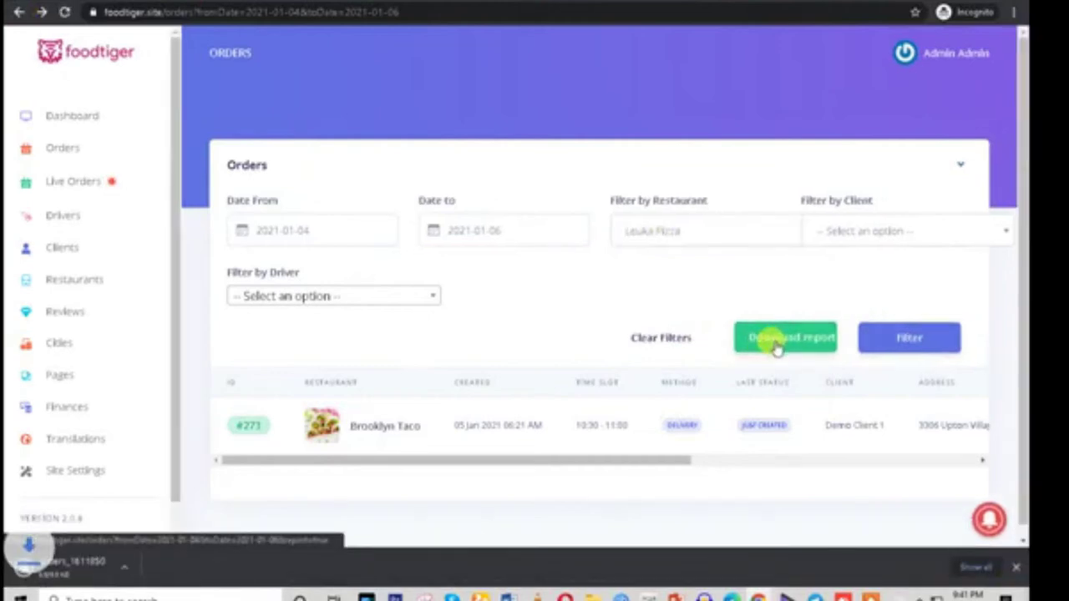
{"action": "left_click", "coordinate": [156, 568]}
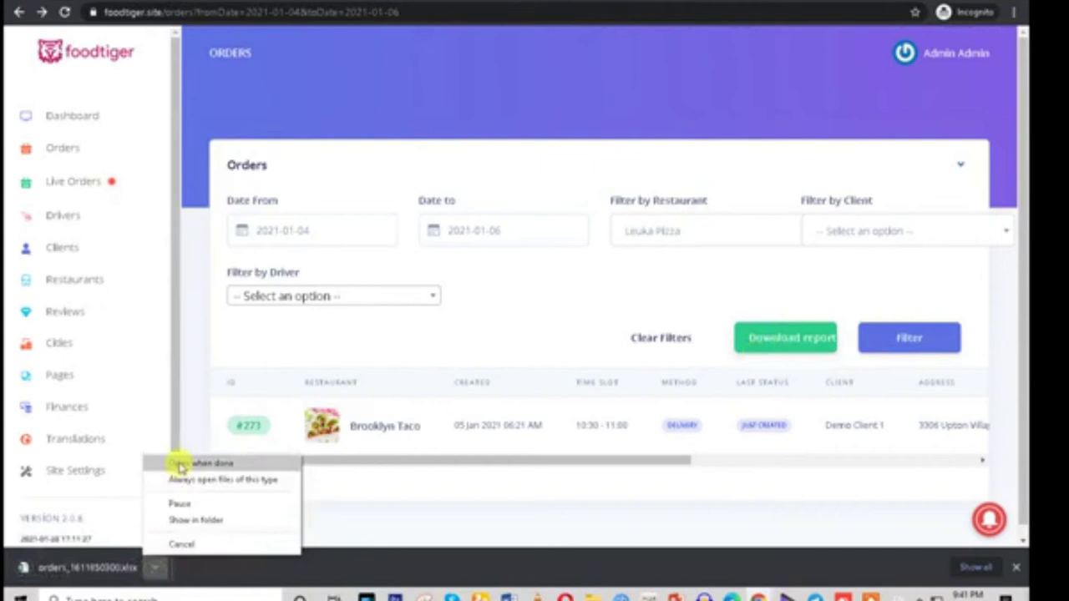
{"action": "left_click", "coordinate": [415, 524]}
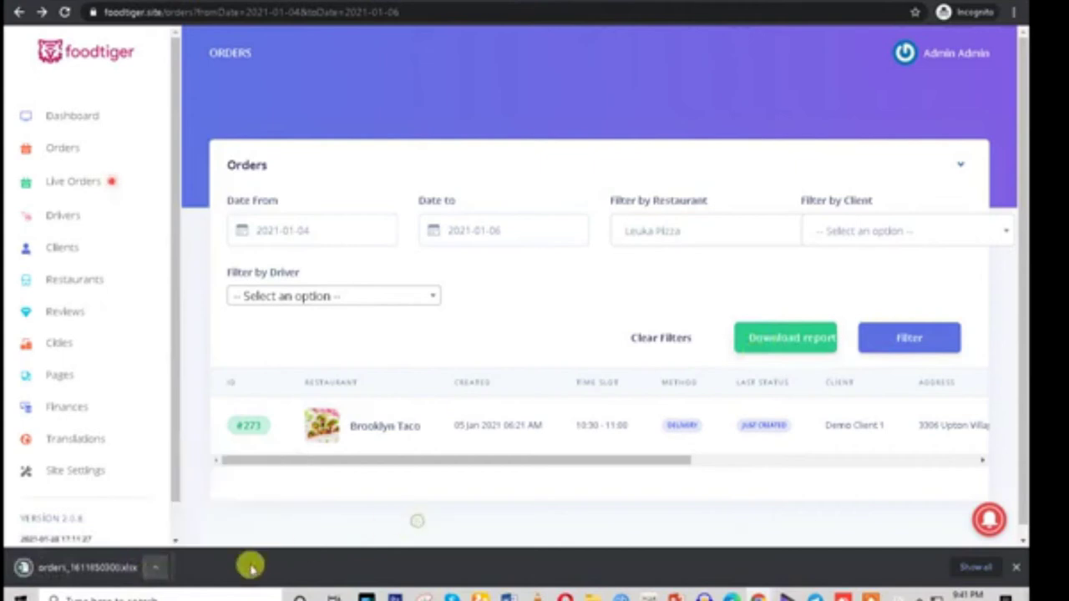
{"action": "left_click", "coordinate": [154, 567]}
{"action": "left_click", "coordinate": [186, 478]}
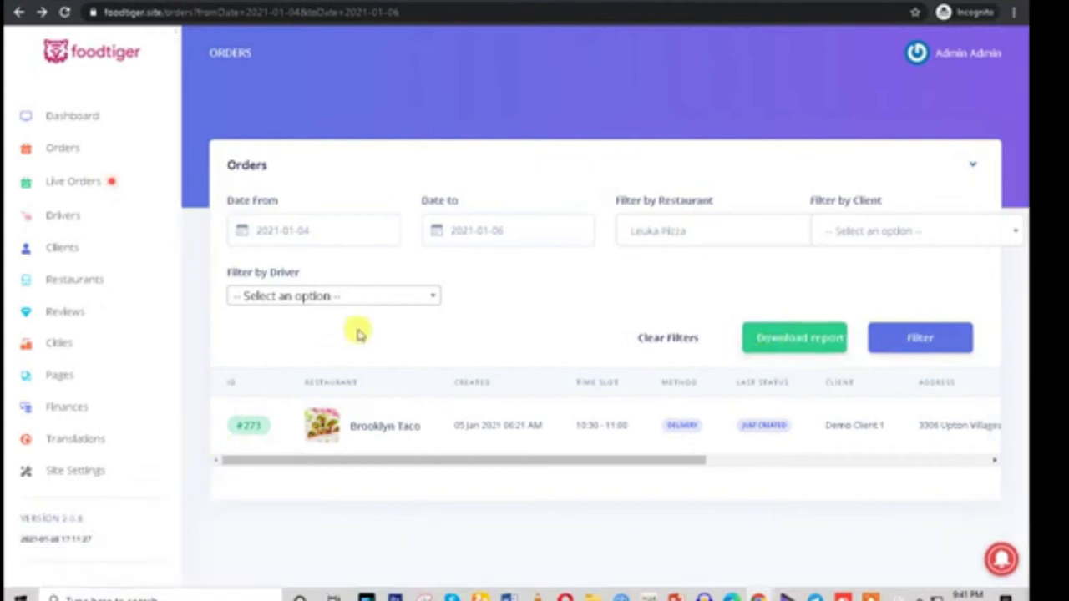
{"action": "left_click", "coordinate": [343, 301]}
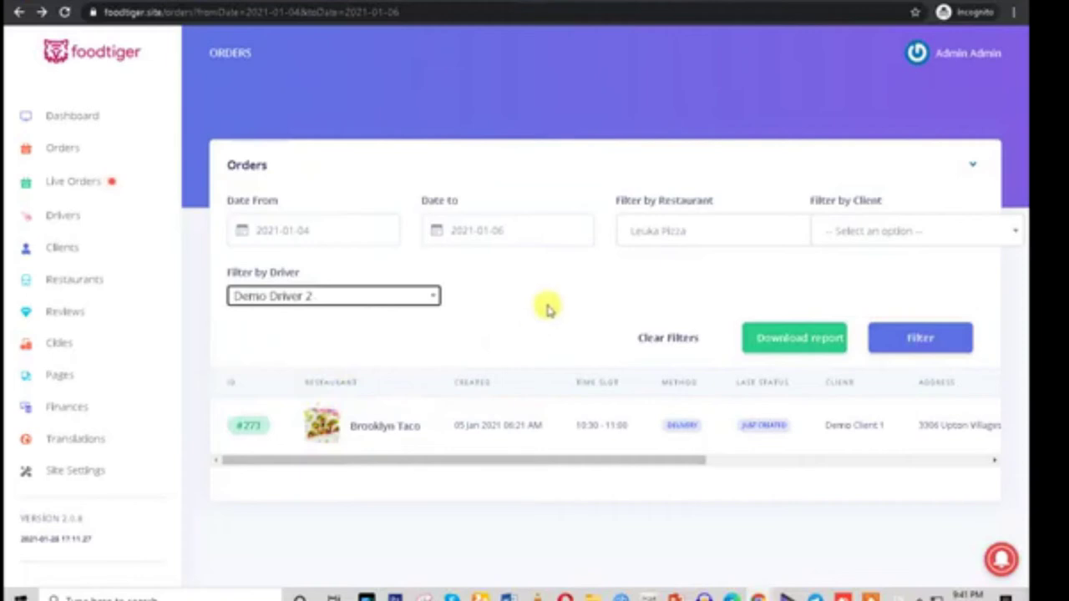
{"action": "left_click", "coordinate": [883, 237]}
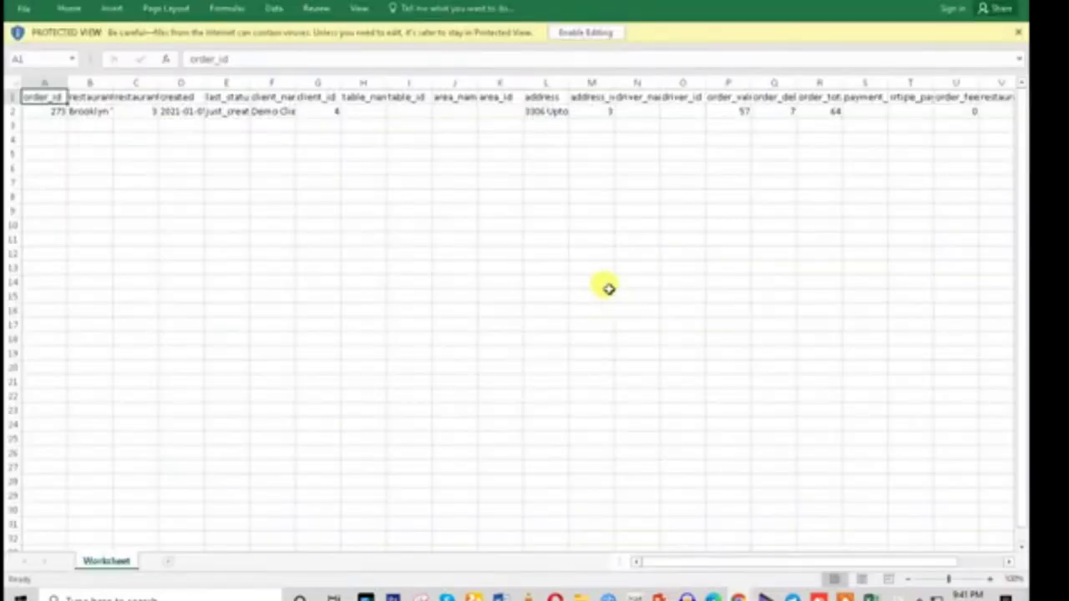
{"action": "left_click_drag", "start_coordinate": [114, 81], "coordinate": [334, 98]}
{"action": "left_click", "coordinate": [167, 104]}
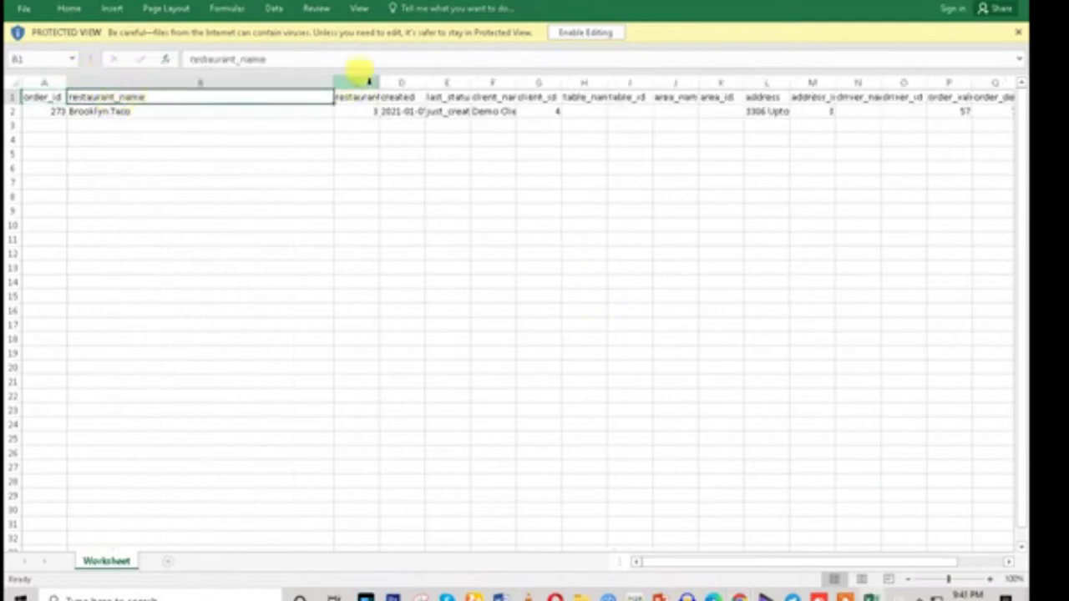
{"action": "left_click_drag", "start_coordinate": [377, 81], "coordinate": [553, 81]}
{"action": "left_click", "coordinate": [389, 125]}
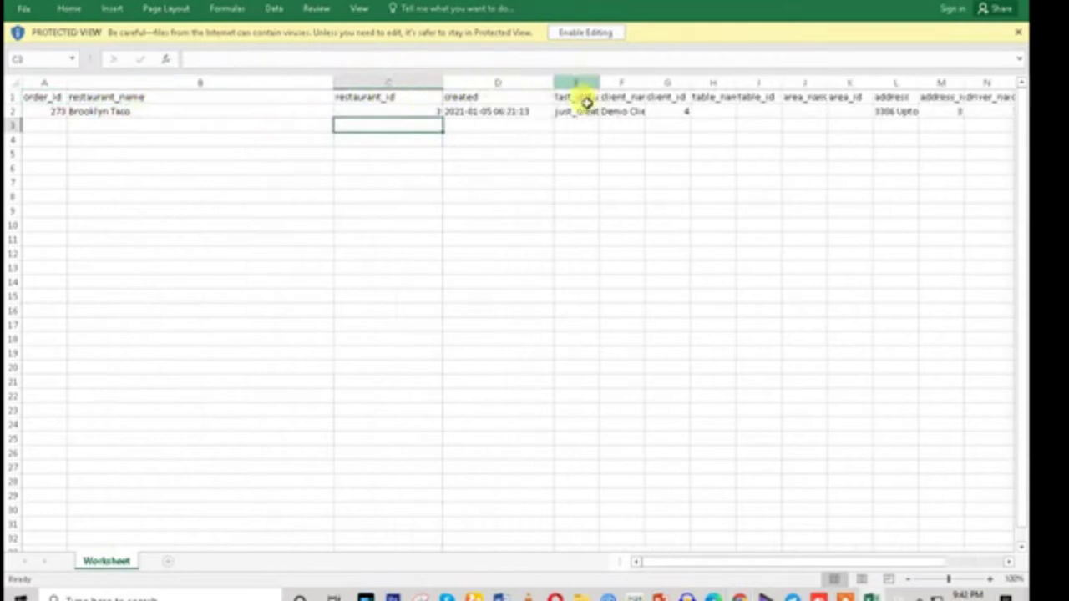
{"action": "left_click", "coordinate": [501, 114]}
{"action": "left_click_drag", "start_coordinate": [596, 82], "coordinate": [735, 82]}
{"action": "left_click", "coordinate": [654, 111]}
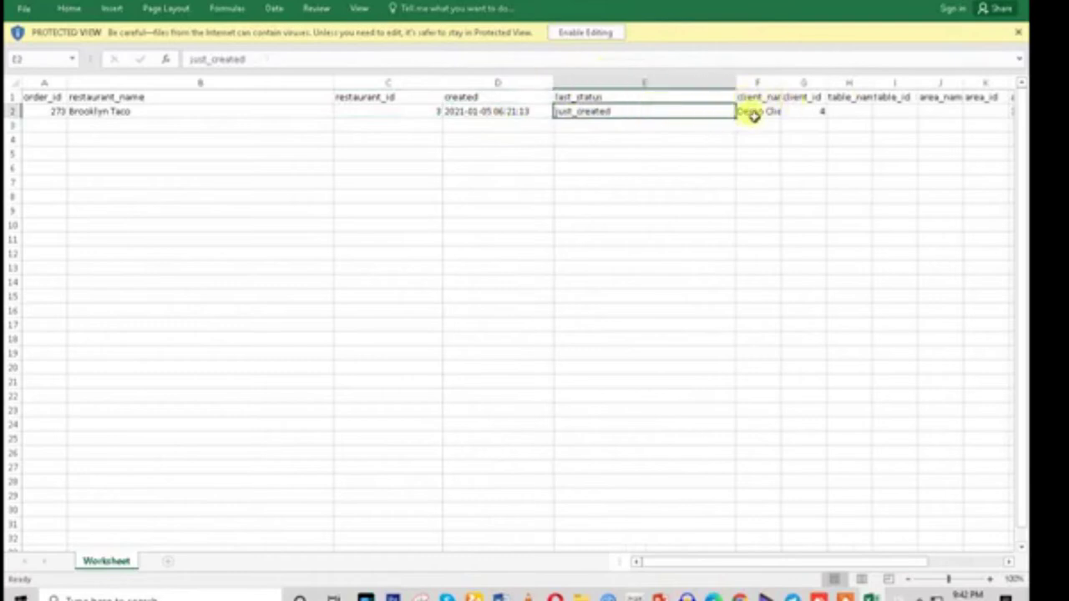
{"action": "key", "text": "Right"}
{"action": "key", "text": "Right"}
{"action": "key", "text": "Right"}
{"action": "key", "text": "Right"}
{"action": "key", "text": "Right"}
{"action": "key", "text": "Right"}
{"action": "key", "text": "Right"}
{"action": "key", "text": "Right"}
{"action": "key", "text": "Right"}
{"action": "key", "text": "Right"}
{"action": "key", "text": "Right"}
{"action": "key", "text": "Right"}
{"action": "key", "text": "Right"}
{"action": "key", "text": "Right"}
{"action": "key", "text": "Right"}
{"action": "key", "text": "Right"}
{"action": "key", "text": "Right"}
{"action": "key", "text": "Right"}
{"action": "key", "text": "Right"}
{"action": "key", "text": "Right"}
{"action": "key", "text": "Right"}
{"action": "key", "text": "Right"}
{"action": "key", "text": "Right"}
{"action": "key", "text": "Right"}
{"action": "key", "text": "Right"}
{"action": "key", "text": "Right"}
{"action": "key", "text": "Right"}
{"action": "key", "text": "Right"}
{"action": "key", "text": "Right"}
{"action": "key", "text": "Right"}
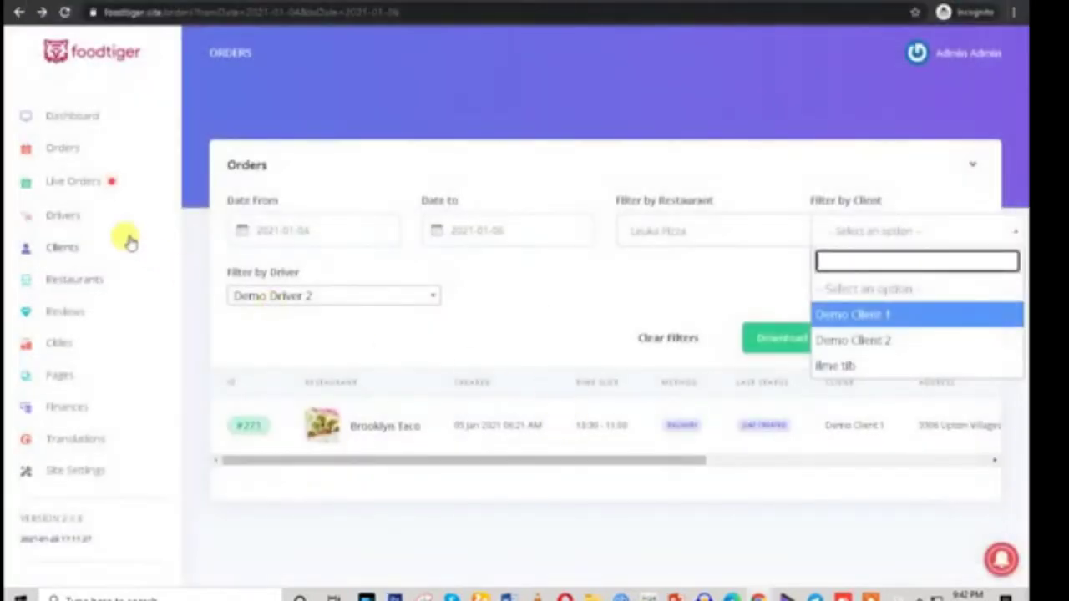
Return to the full unfiltered orders list and accept order #522
{"action": "left_click", "coordinate": [65, 150]}
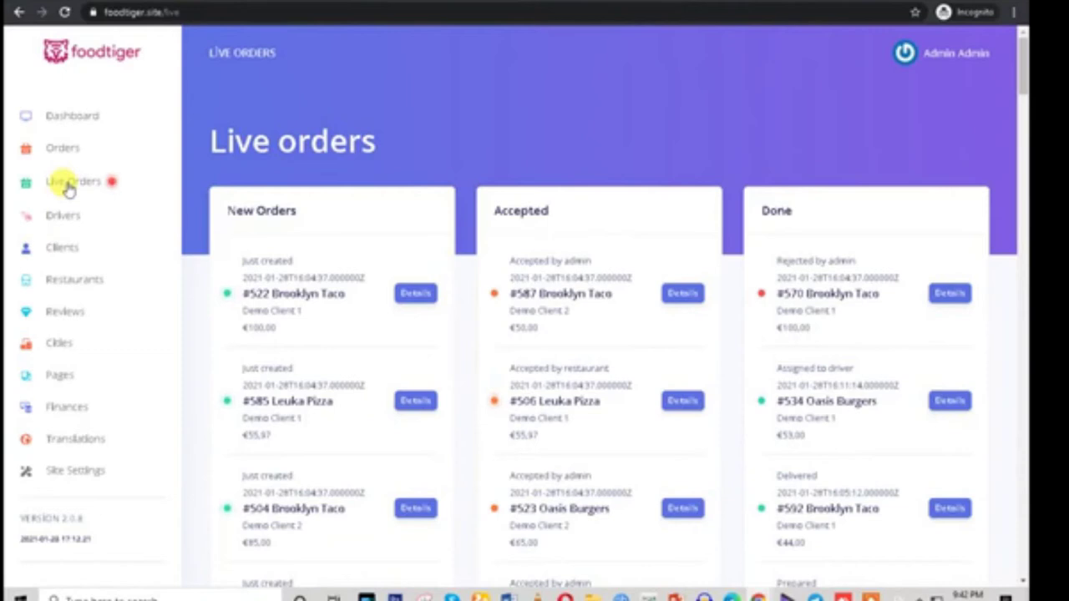
{"action": "left_click_drag", "start_coordinate": [209, 191], "coordinate": [301, 213]}
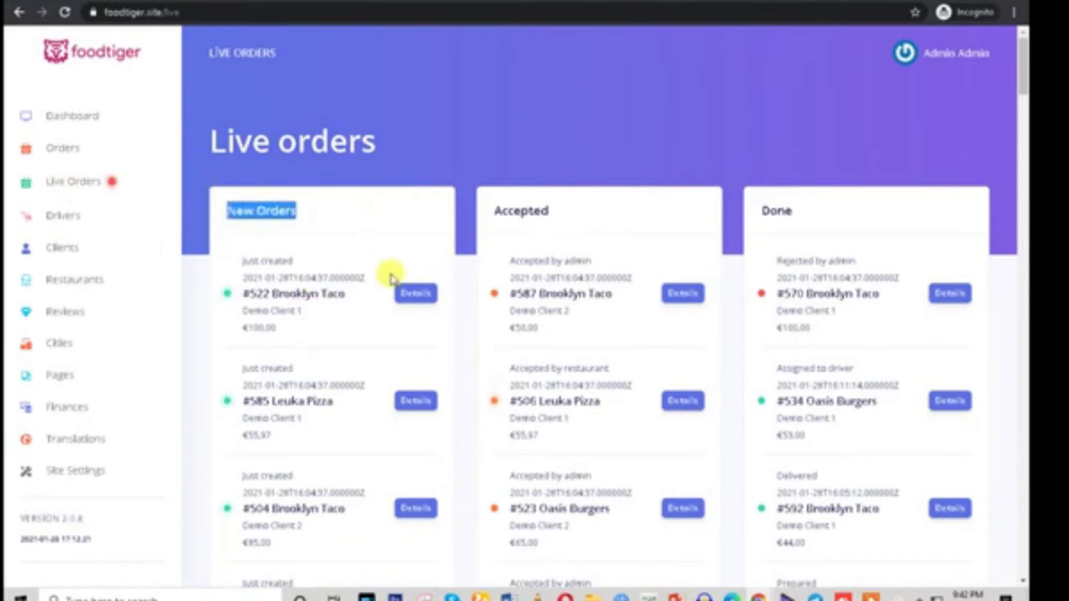
{"action": "scroll", "coordinate": [394, 410], "scroll_direction": "down", "scroll_amount": 3}
{"action": "scroll", "coordinate": [394, 409], "scroll_direction": "down", "scroll_amount": 4}
{"action": "scroll", "coordinate": [392, 496], "scroll_direction": "up", "scroll_amount": 5}
{"action": "left_click", "coordinate": [415, 80]}
{"action": "scroll", "coordinate": [573, 339], "scroll_direction": "down", "scroll_amount": 5}
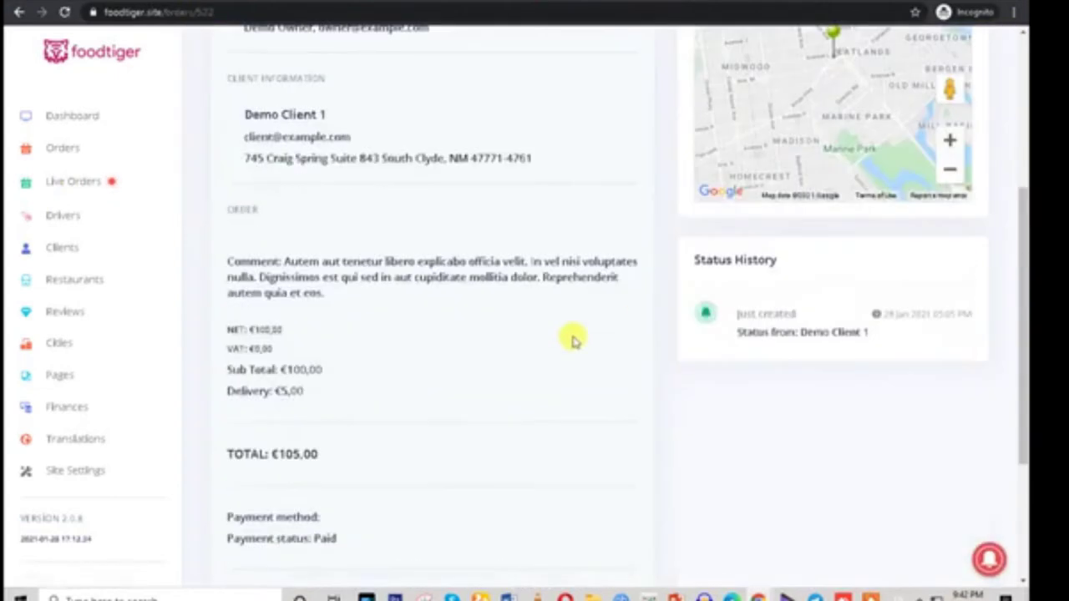
{"action": "scroll", "coordinate": [487, 407], "scroll_direction": "down", "scroll_amount": 2}
{"action": "left_click", "coordinate": [262, 504]}
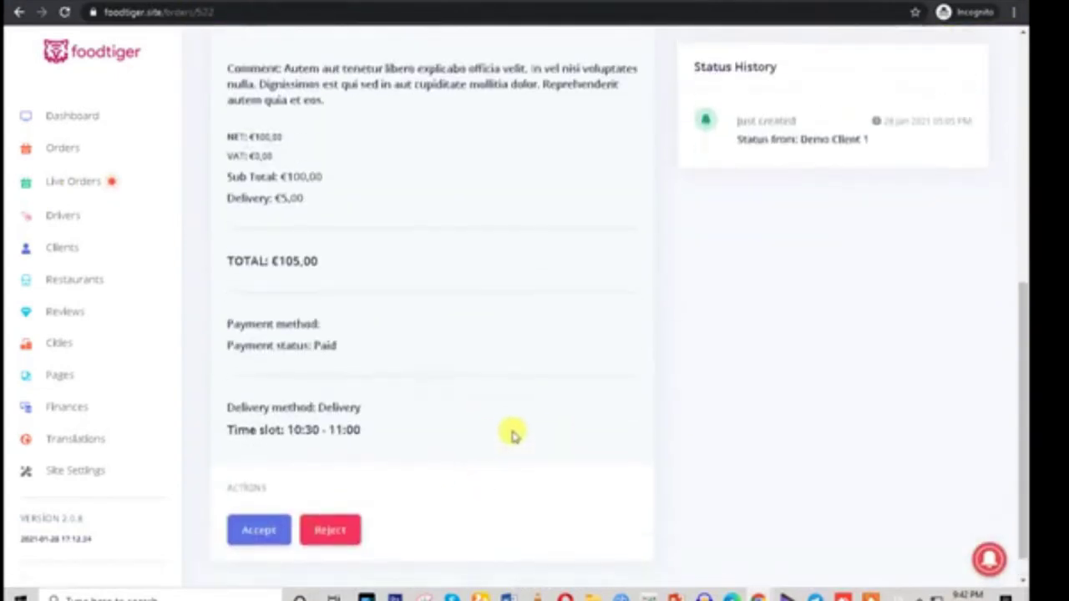
{"action": "scroll", "coordinate": [511, 434], "scroll_direction": "down", "scroll_amount": 5}
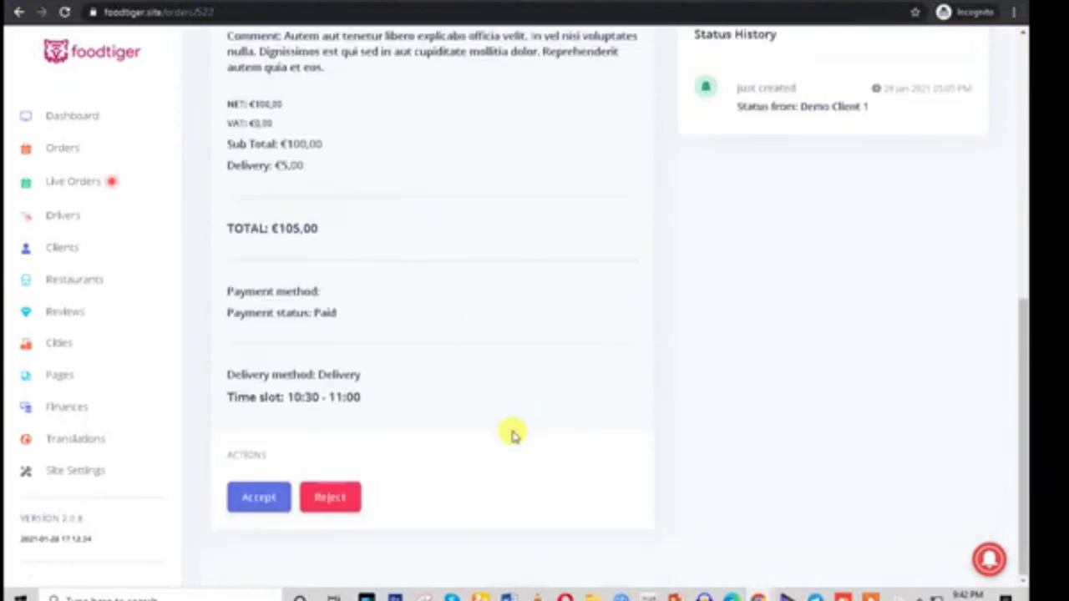
{"action": "left_click", "coordinate": [258, 499]}
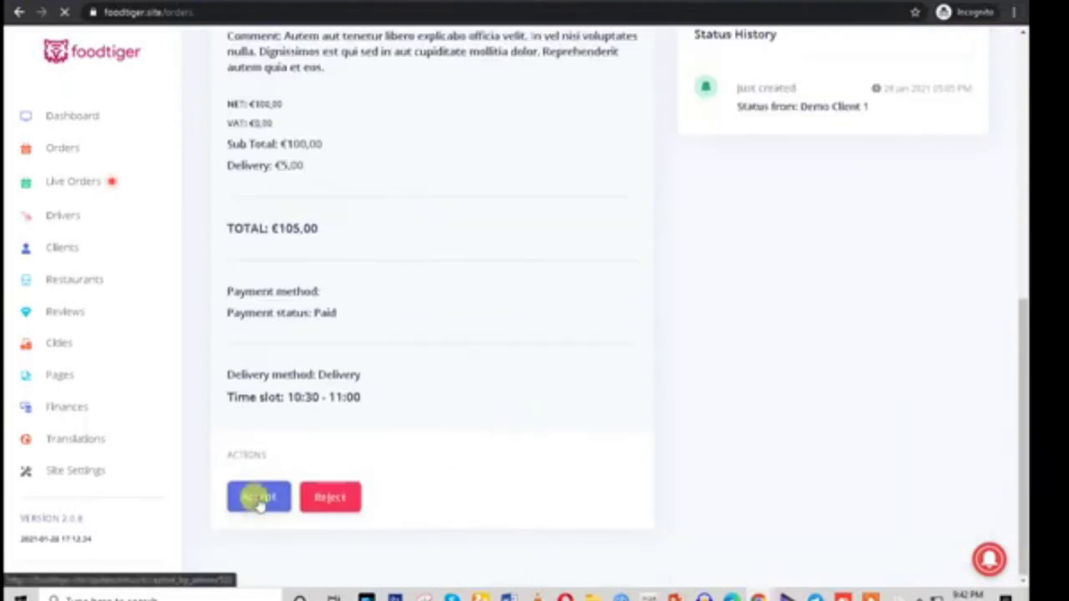
Review the Live orders board's New Orders, Accepted and Done columns
{"action": "left_click", "coordinate": [72, 183]}
{"action": "left_click_drag", "start_coordinate": [483, 210], "coordinate": [590, 216]}
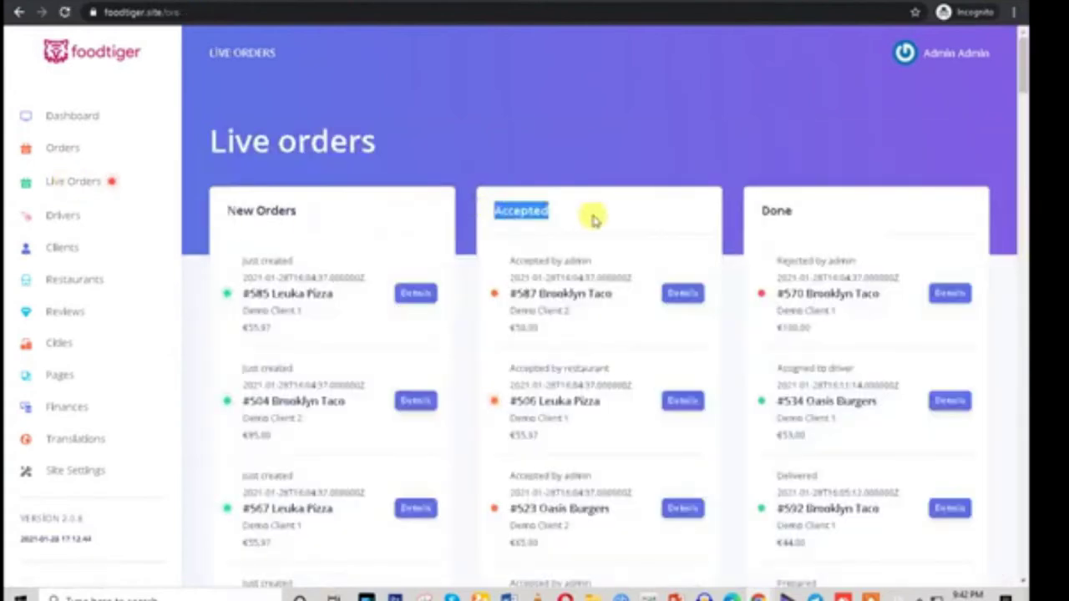
{"action": "scroll", "coordinate": [649, 512], "scroll_direction": "down", "scroll_amount": 2}
{"action": "scroll", "coordinate": [807, 227], "scroll_direction": "up", "scroll_amount": 2}
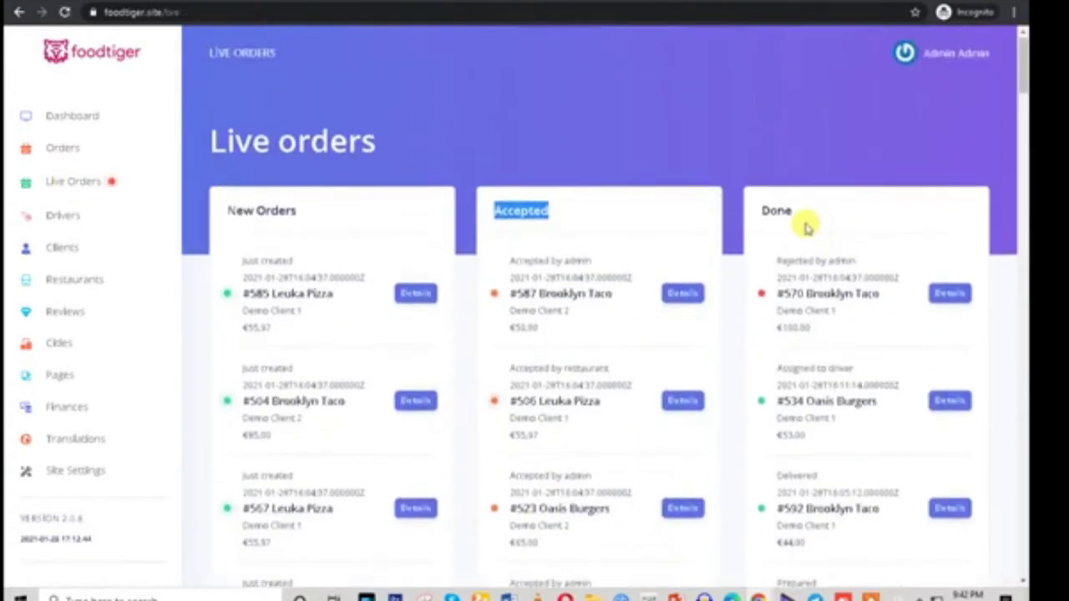
{"action": "double_click", "coordinate": [777, 211]}
{"action": "scroll", "coordinate": [852, 303], "scroll_direction": "down", "scroll_amount": 10}
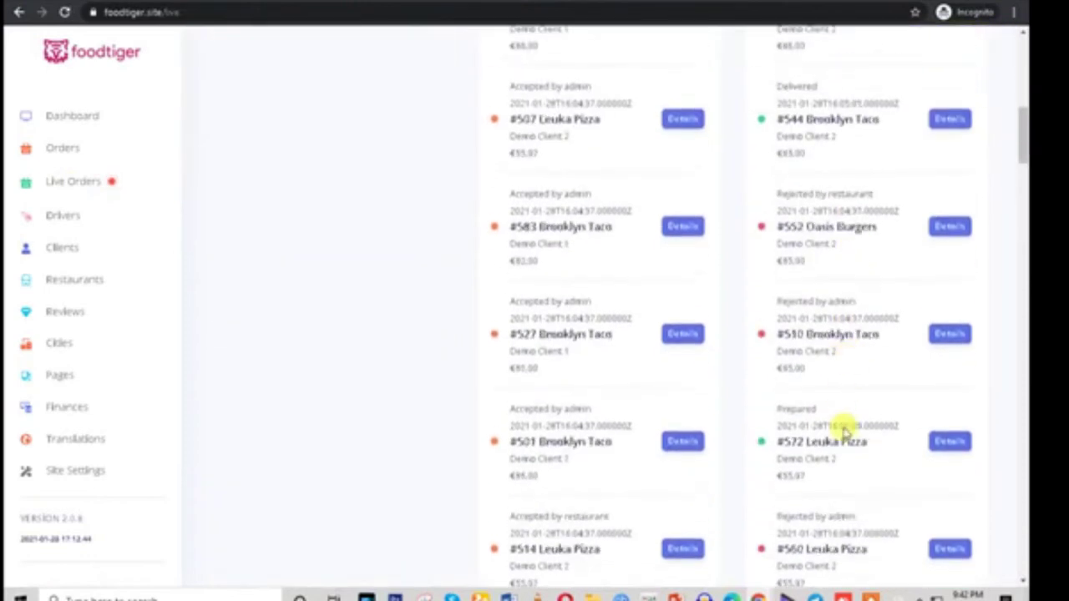
{"action": "scroll", "coordinate": [857, 496], "scroll_direction": "down", "scroll_amount": 15}
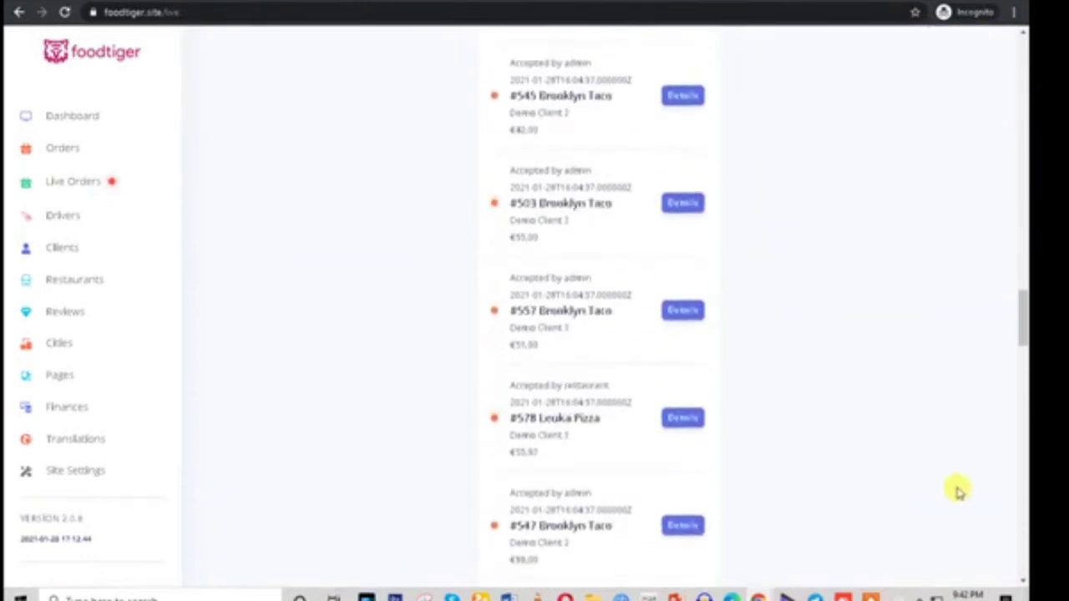
{"action": "scroll", "coordinate": [1022, 534], "scroll_direction": "down", "scroll_amount": 8}
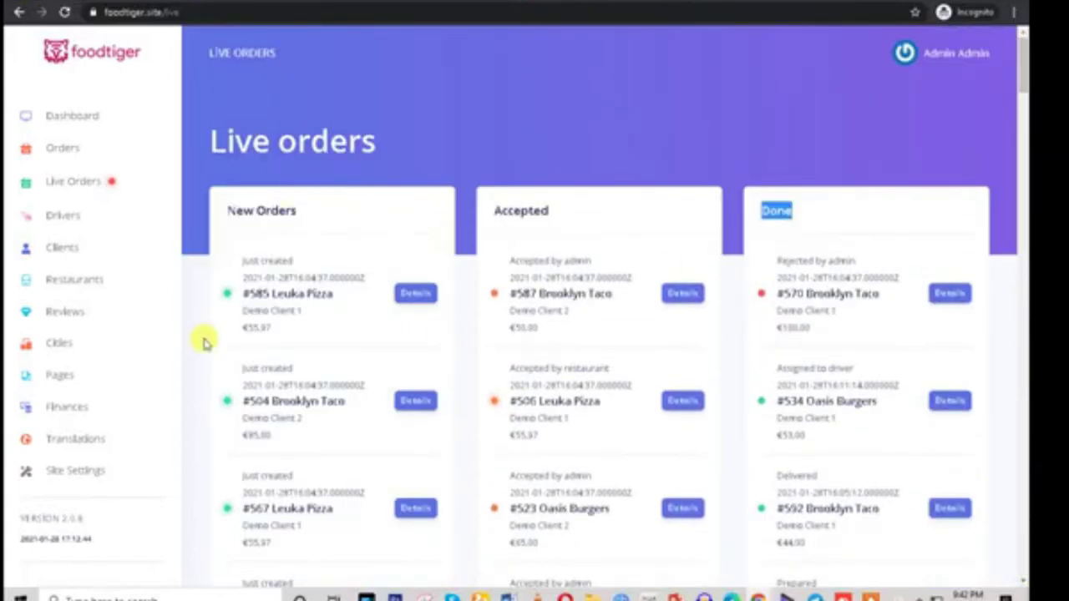
{"action": "left_click", "coordinate": [63, 217]}
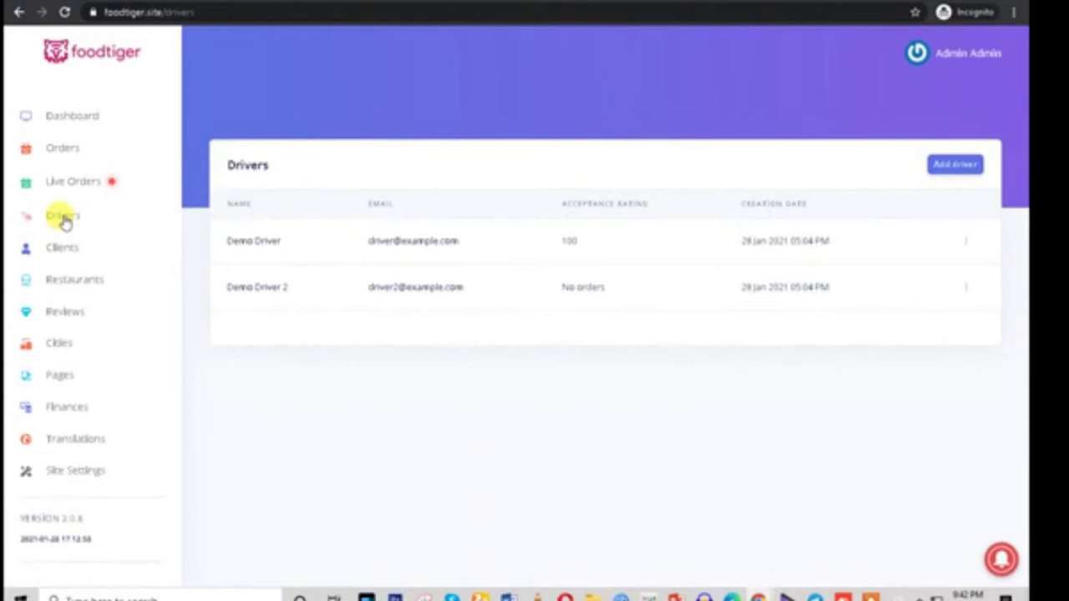
Look over the two existing drivers and their creation dates in the Drivers list
{"action": "left_click_drag", "start_coordinate": [195, 234], "coordinate": [835, 241]}
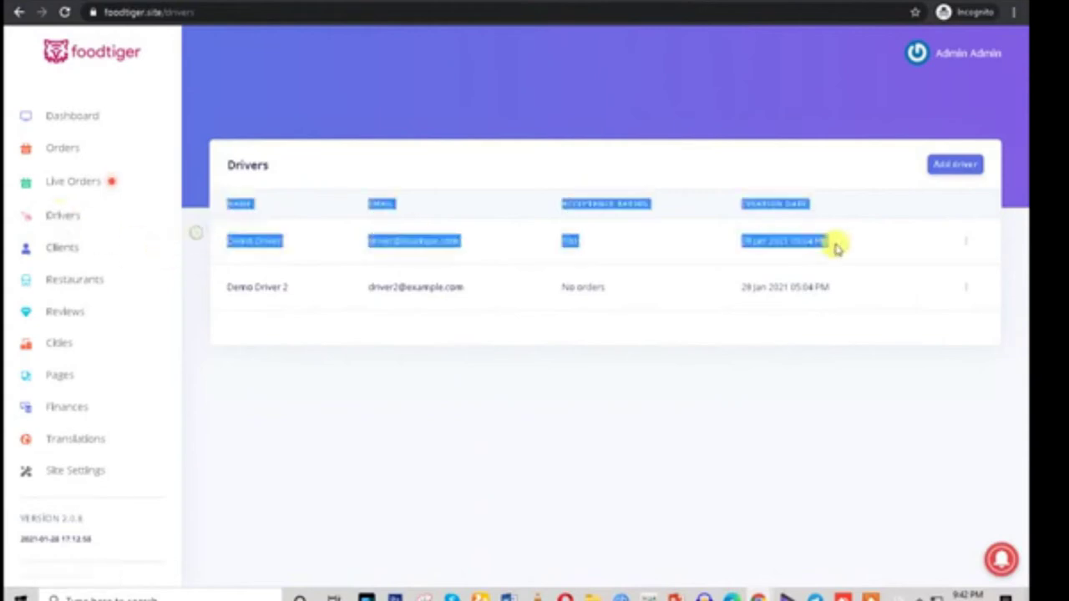
{"action": "left_click", "coordinate": [812, 281]}
{"action": "triple_click", "coordinate": [810, 283]}
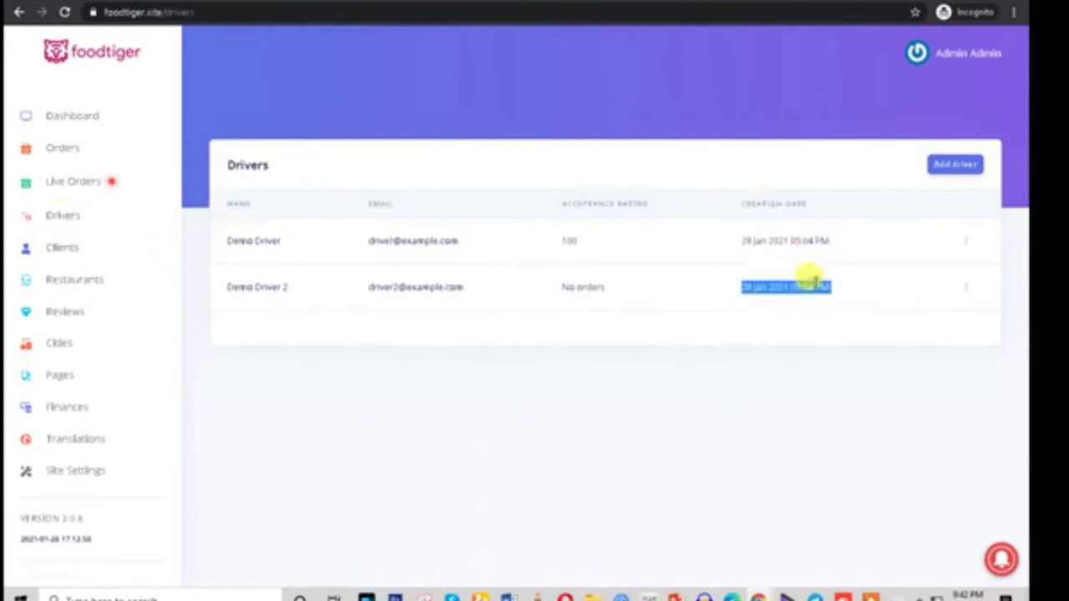
{"action": "left_click", "coordinate": [568, 282]}
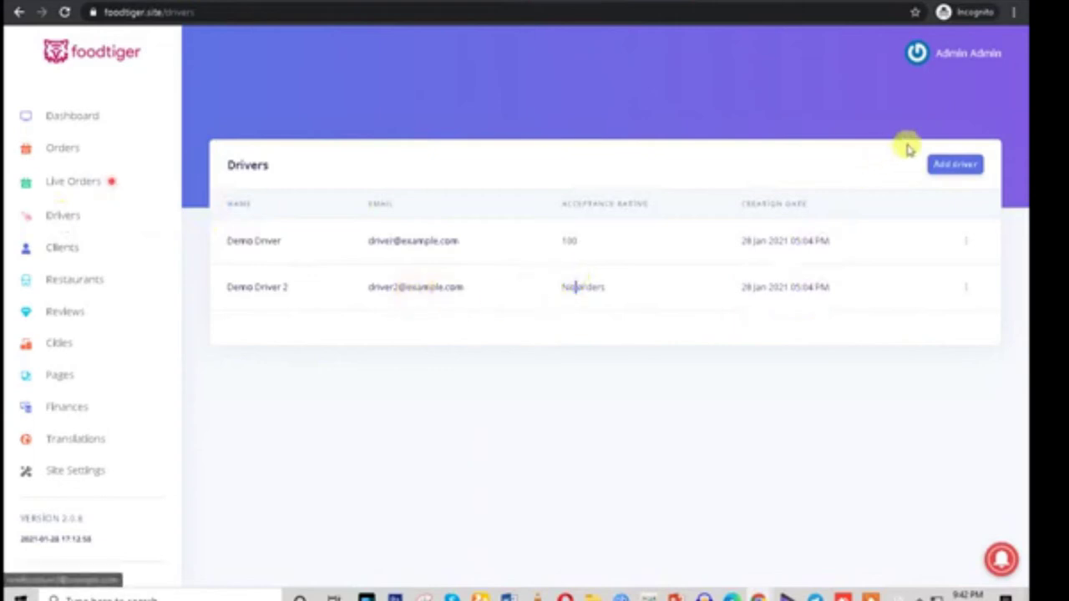
Bring up the Add Driver form and check its Driver Name, Email and Phone fields, leaving them empty
{"action": "left_click", "coordinate": [955, 165]}
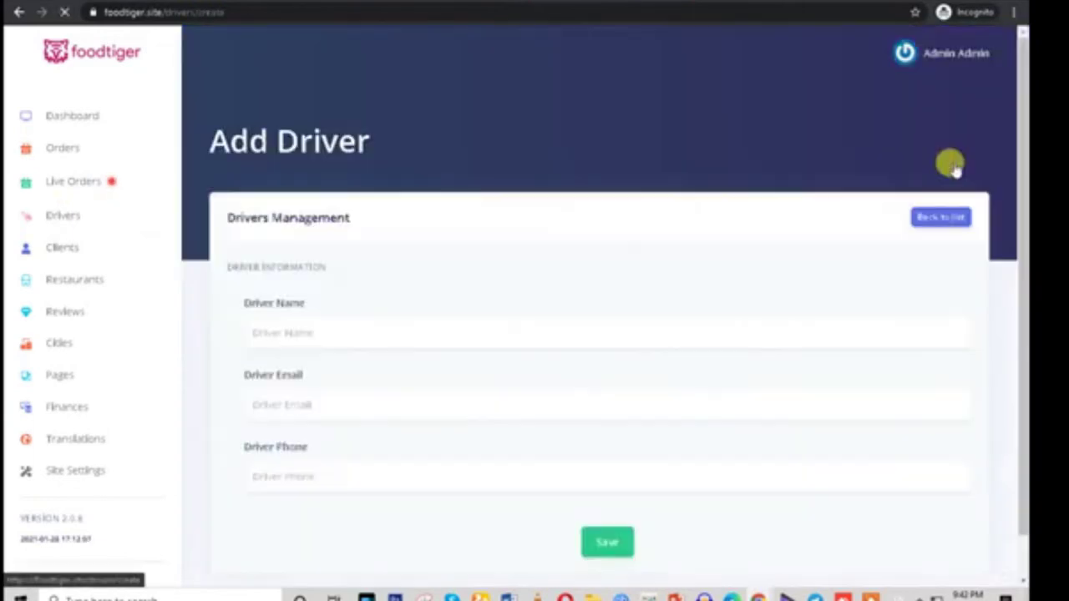
{"action": "left_click", "coordinate": [312, 332]}
{"action": "scroll", "coordinate": [443, 243], "scroll_direction": "down", "scroll_amount": 1}
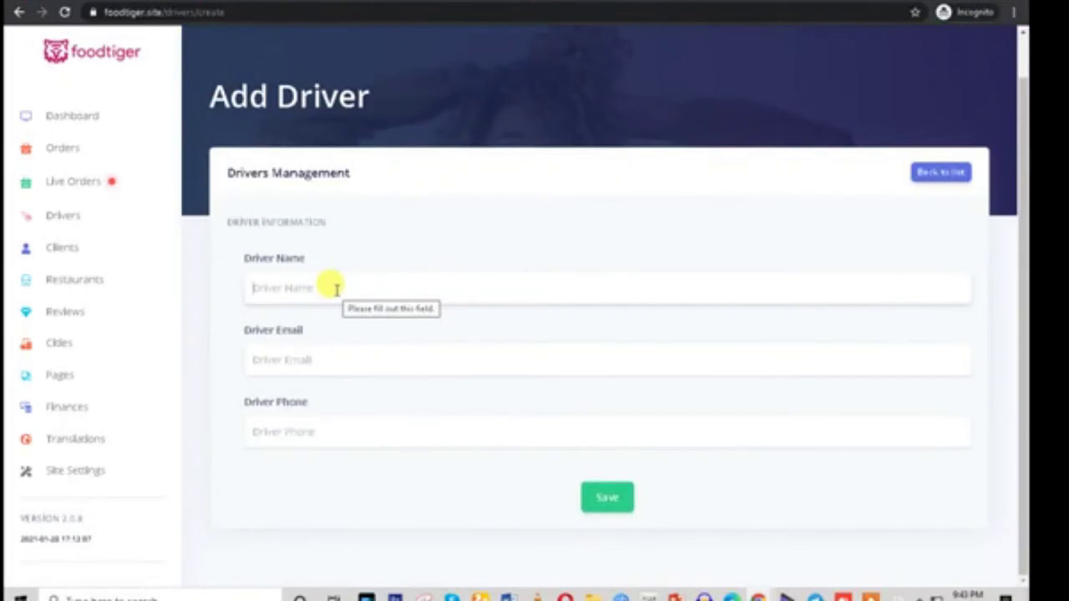
{"action": "left_click", "coordinate": [337, 289]}
{"action": "left_click", "coordinate": [262, 355]}
{"action": "left_click", "coordinate": [200, 412]}
{"action": "left_click", "coordinate": [296, 444]}
{"action": "left_click", "coordinate": [508, 515]}
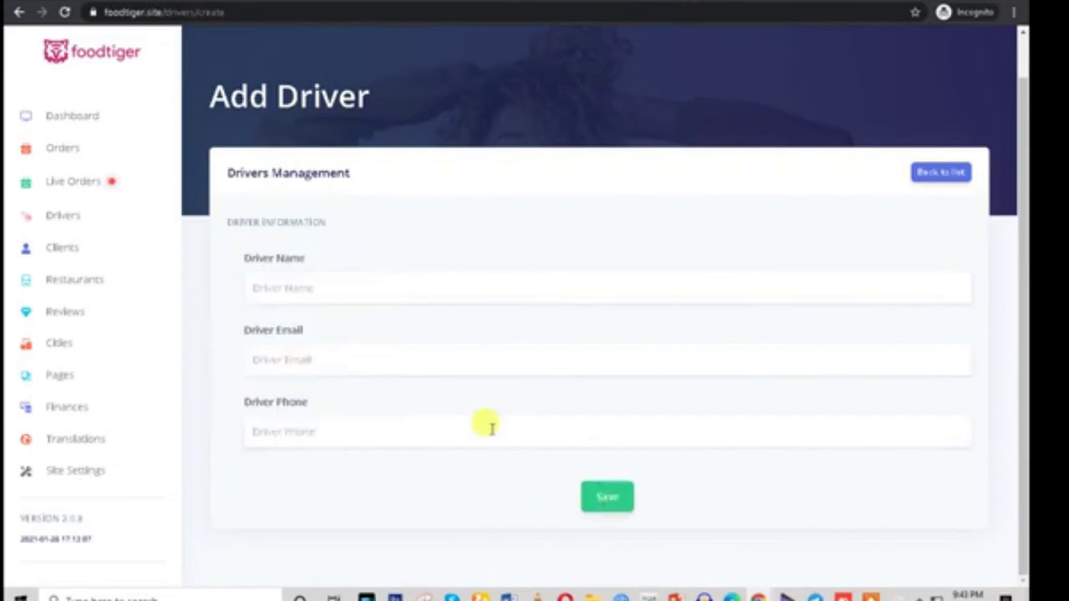
View the three client rows, then switch to the Restaurants list
{"action": "left_click", "coordinate": [67, 255]}
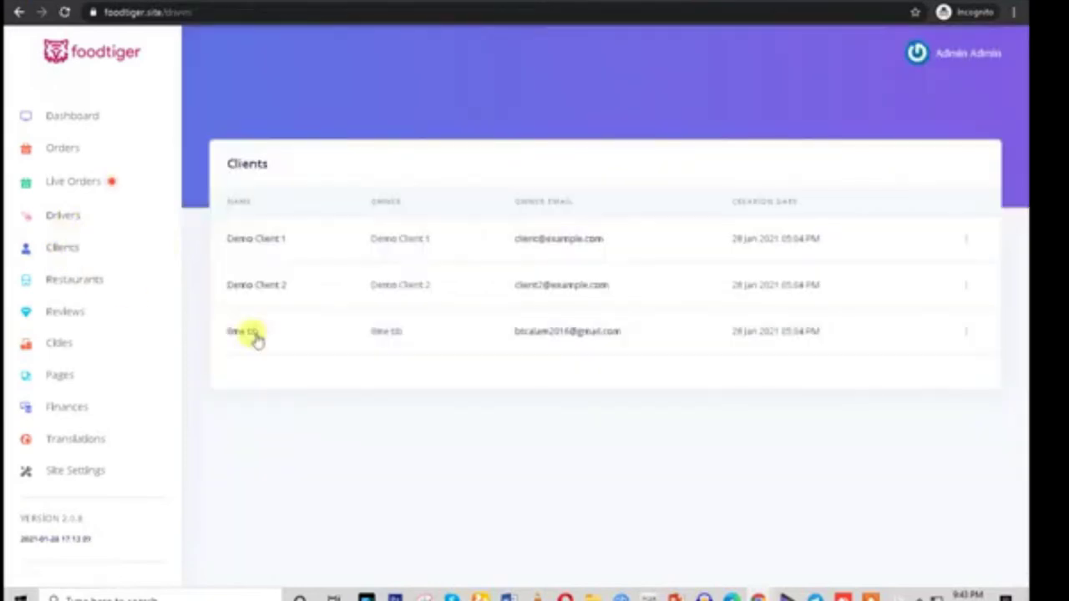
{"action": "left_click_drag", "start_coordinate": [213, 249], "coordinate": [637, 410]}
{"action": "left_click", "coordinate": [627, 407]}
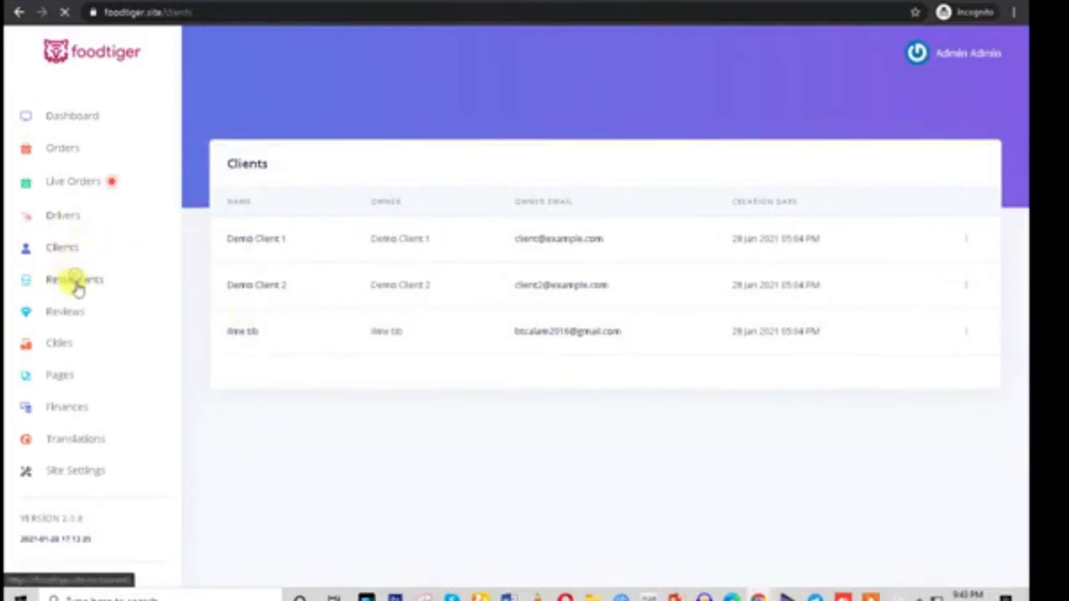
{"action": "left_click", "coordinate": [77, 280]}
{"action": "scroll", "coordinate": [911, 385], "scroll_direction": "down", "scroll_amount": 5}
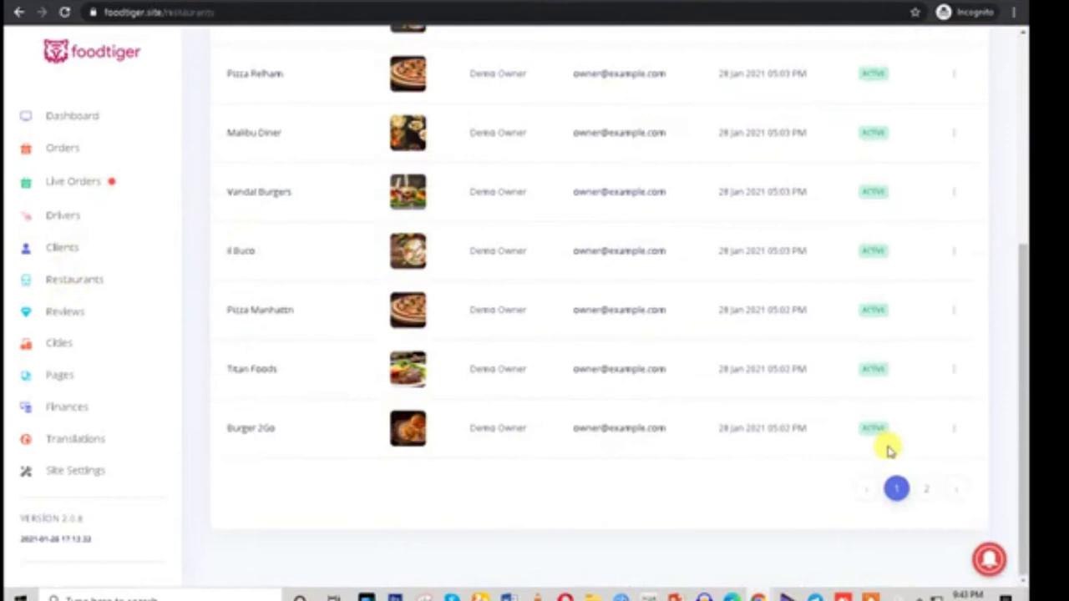
{"action": "scroll", "coordinate": [836, 443], "scroll_direction": "up", "scroll_amount": 5}
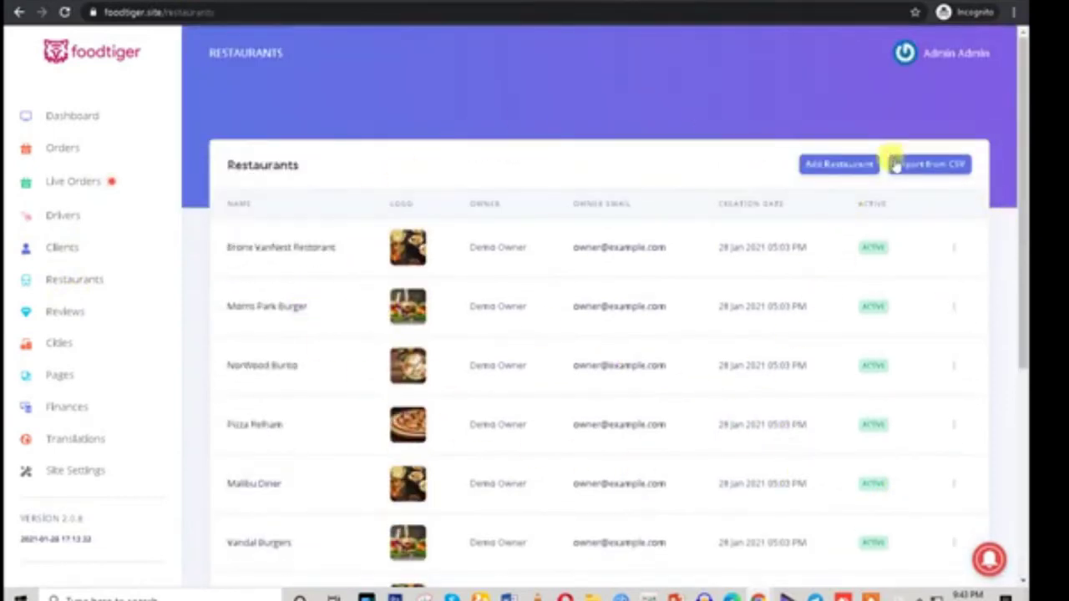
Try Import from CSV without choosing a file, attempt saving, then close the import dialog
{"action": "left_click", "coordinate": [930, 166]}
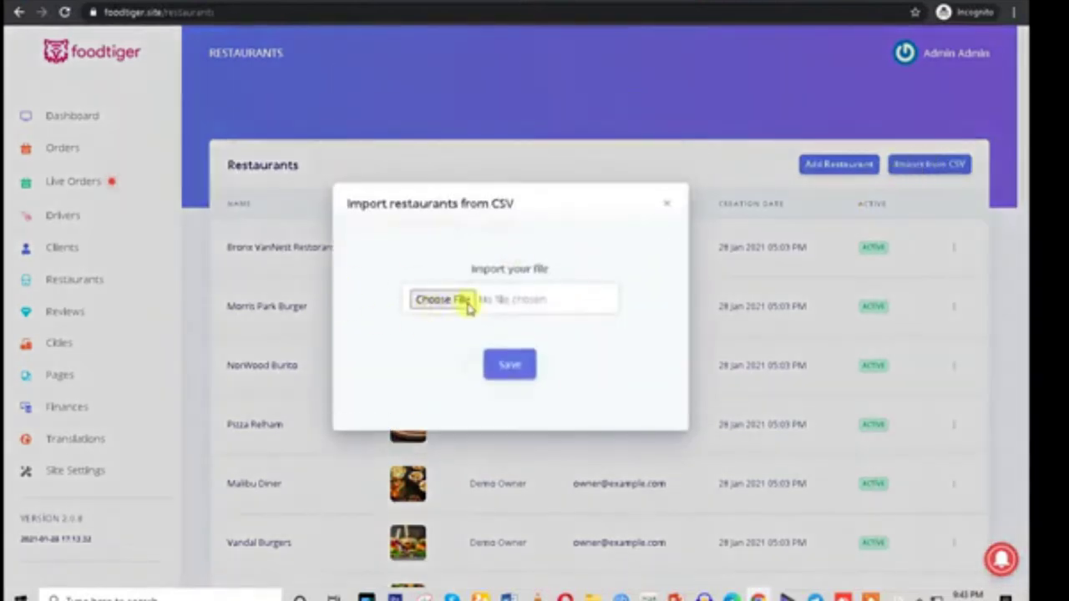
{"action": "left_click", "coordinate": [452, 316]}
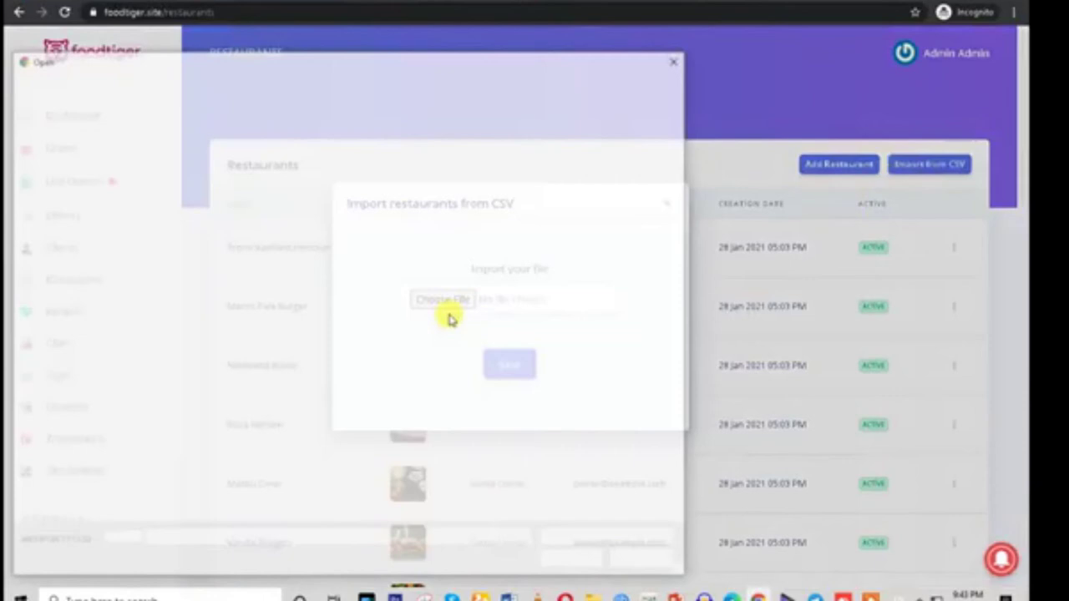
{"action": "left_click", "coordinate": [677, 58]}
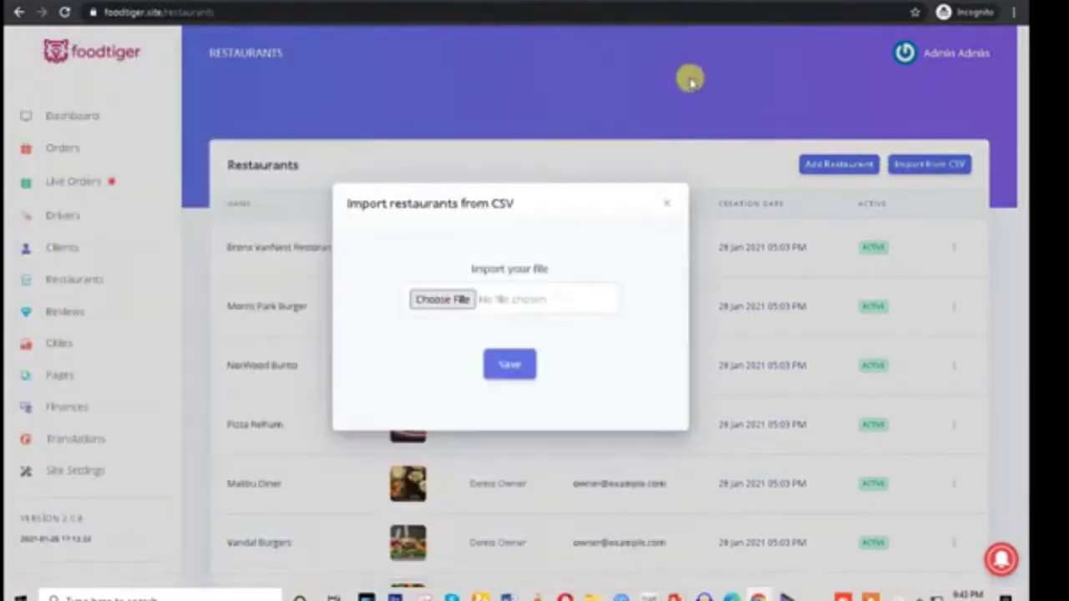
{"action": "left_click", "coordinate": [509, 365]}
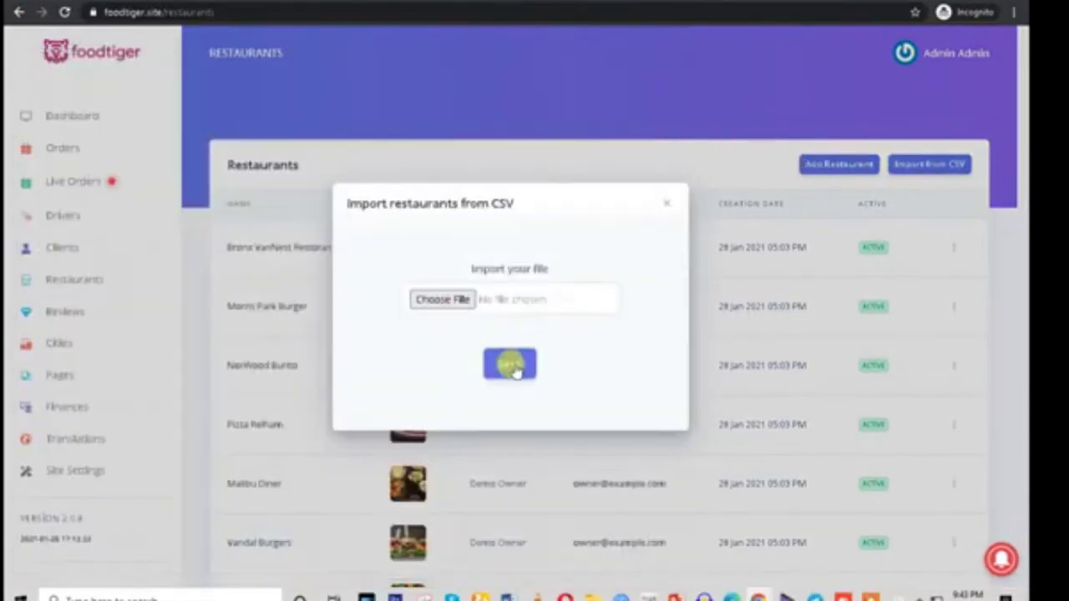
{"action": "left_click", "coordinate": [676, 206]}
Look over the empty Add Restaurant form's Owner Name, Email and Phone fields, then go to Reviews
{"action": "left_click", "coordinate": [814, 166]}
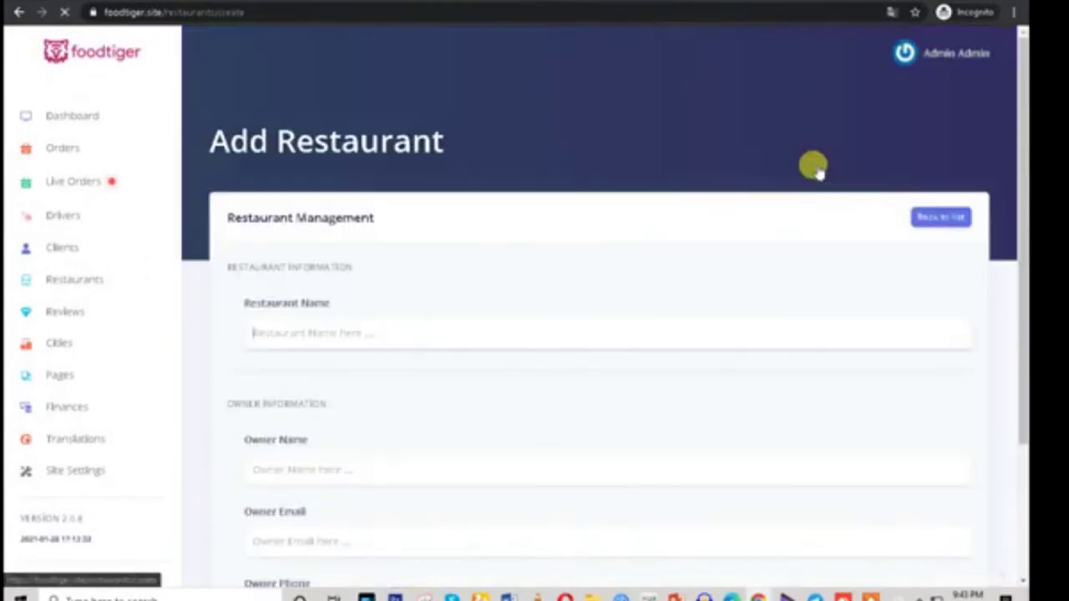
{"action": "scroll", "coordinate": [509, 306], "scroll_direction": "down", "scroll_amount": 2}
{"action": "left_click_drag", "start_coordinate": [232, 145], "coordinate": [419, 167]}
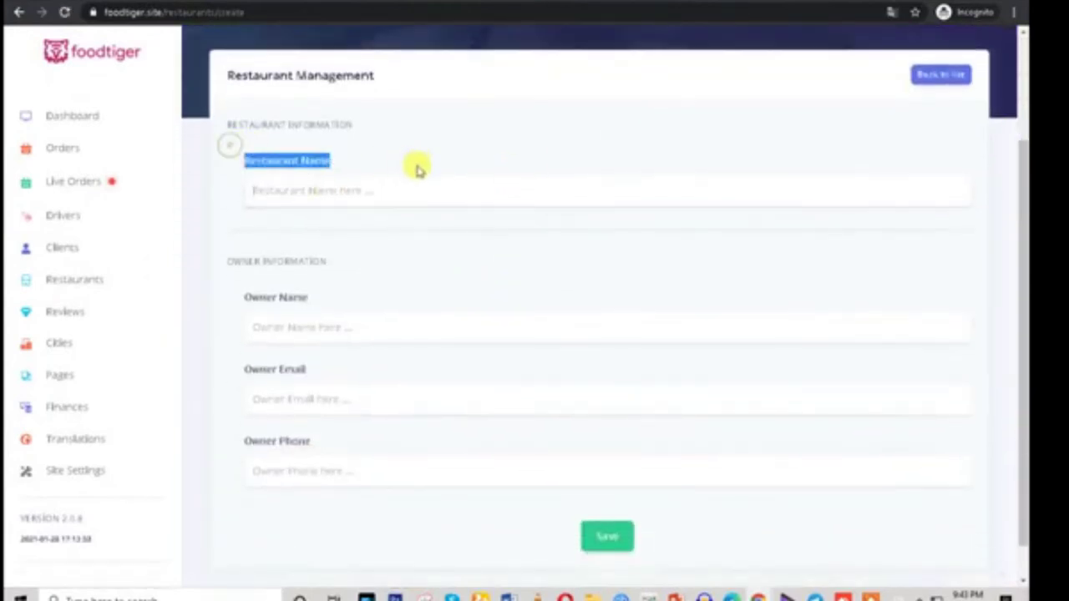
{"action": "left_click_drag", "start_coordinate": [236, 294], "coordinate": [381, 312]}
{"action": "left_click_drag", "start_coordinate": [237, 370], "coordinate": [386, 391]}
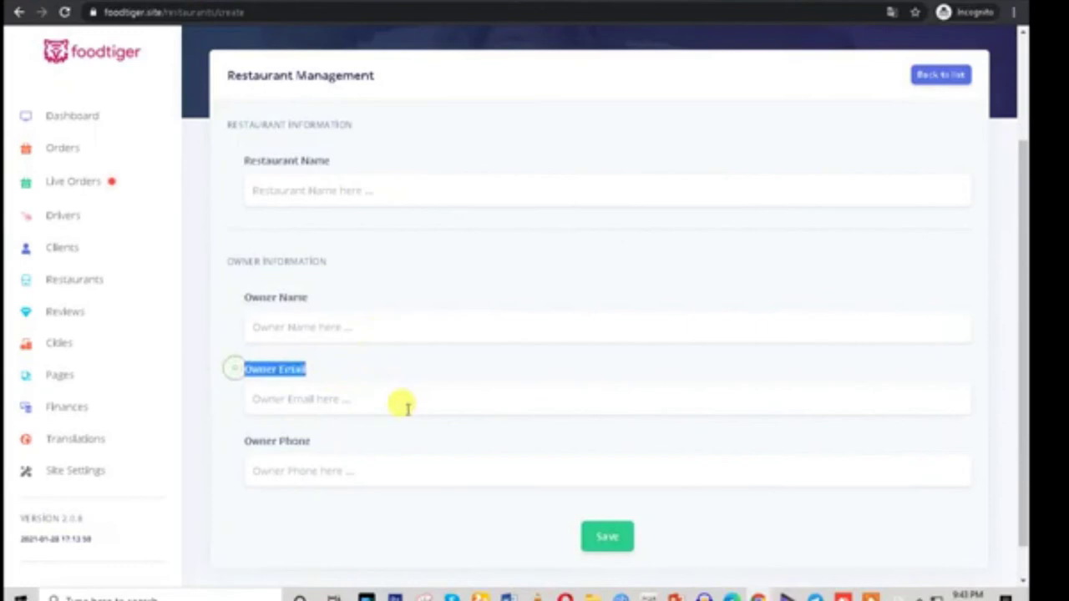
{"action": "left_click_drag", "start_coordinate": [233, 443], "coordinate": [349, 448]}
{"action": "left_click", "coordinate": [387, 468]}
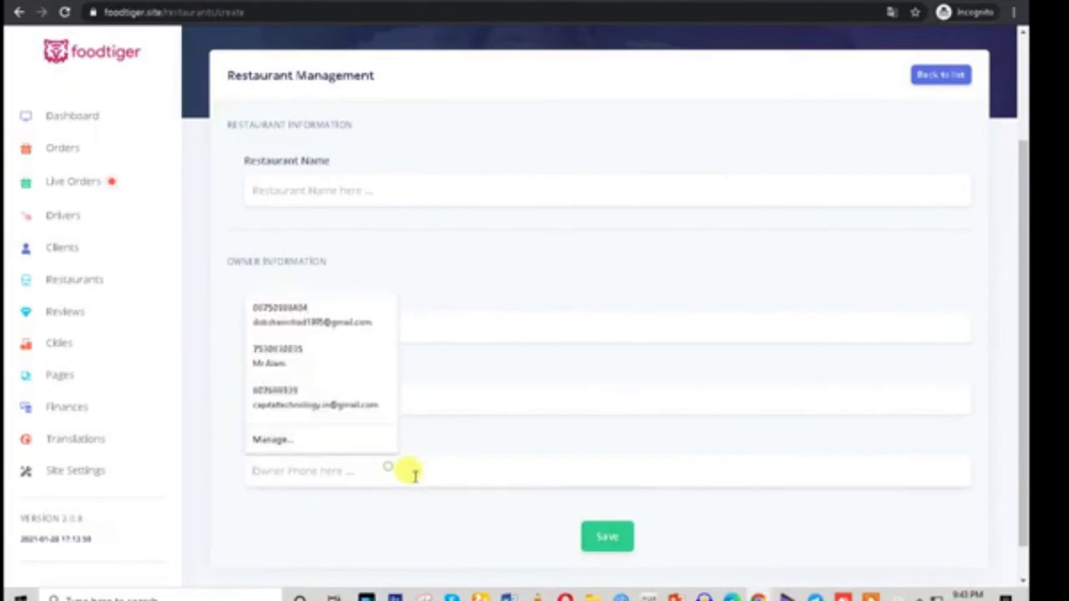
{"action": "scroll", "coordinate": [468, 489], "scroll_direction": "down", "scroll_amount": 1}
{"action": "scroll", "coordinate": [624, 515], "scroll_direction": "up", "scroll_amount": 3}
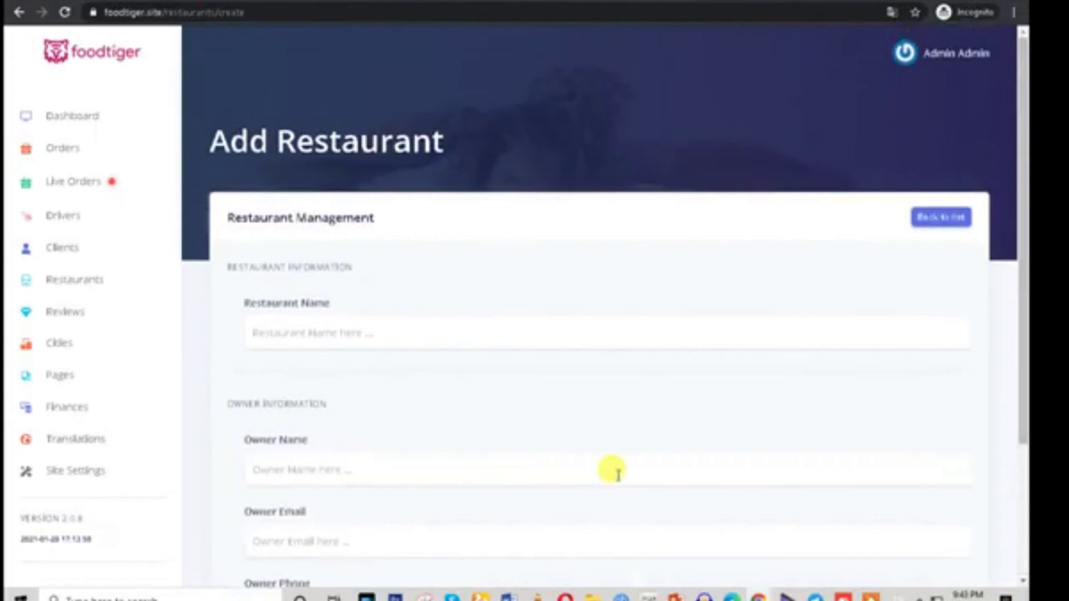
{"action": "scroll", "coordinate": [539, 478], "scroll_direction": "down", "scroll_amount": 3}
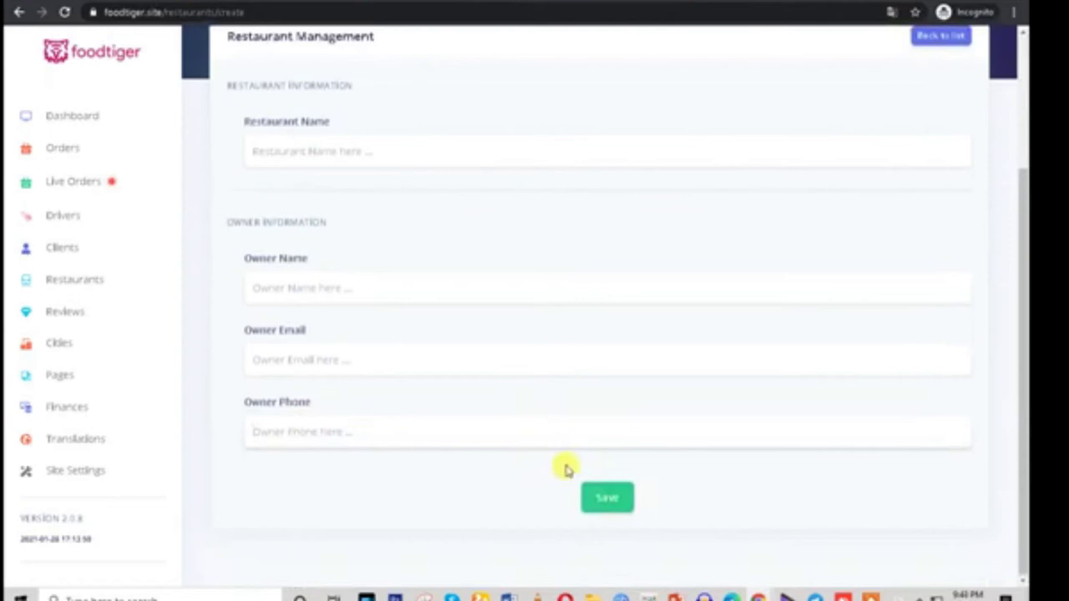
{"action": "left_click", "coordinate": [96, 315]}
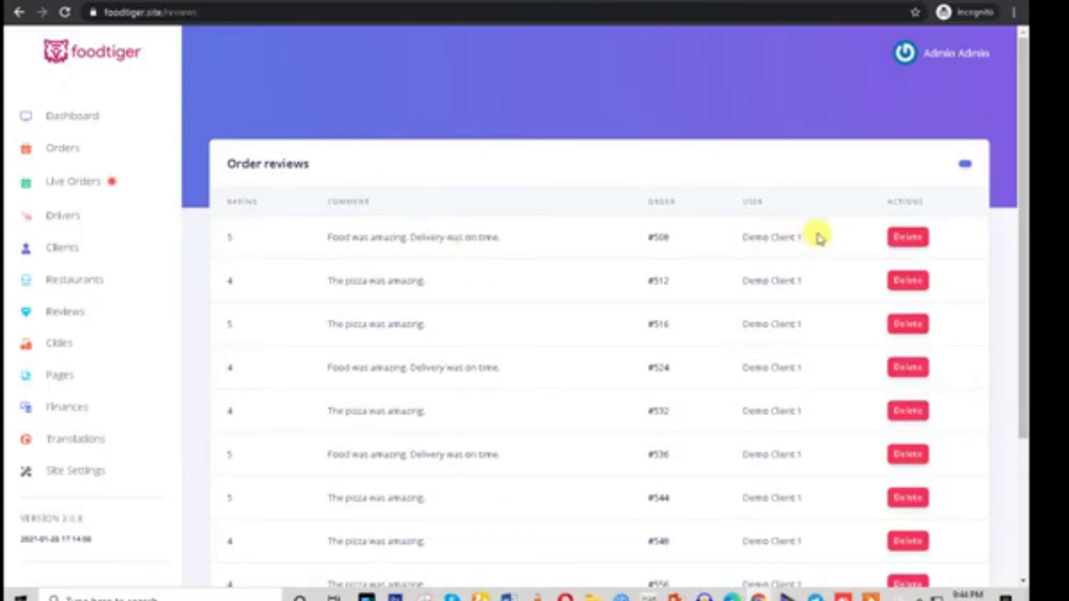
Delete the first review in the list, the one for order #508
{"action": "left_click_drag", "start_coordinate": [808, 240], "coordinate": [321, 253]}
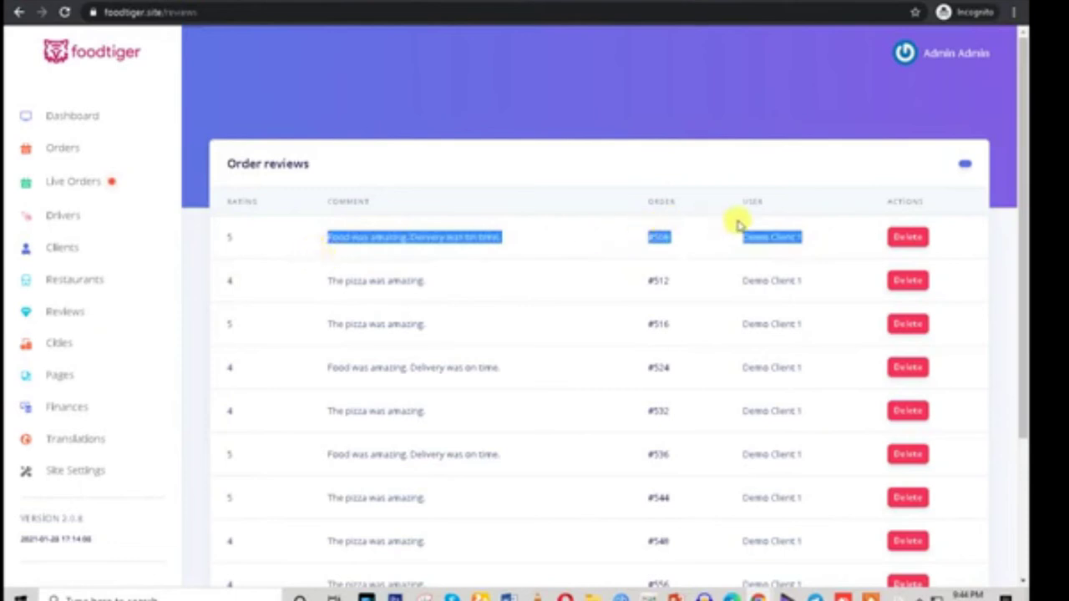
{"action": "triple_click", "coordinate": [440, 238]}
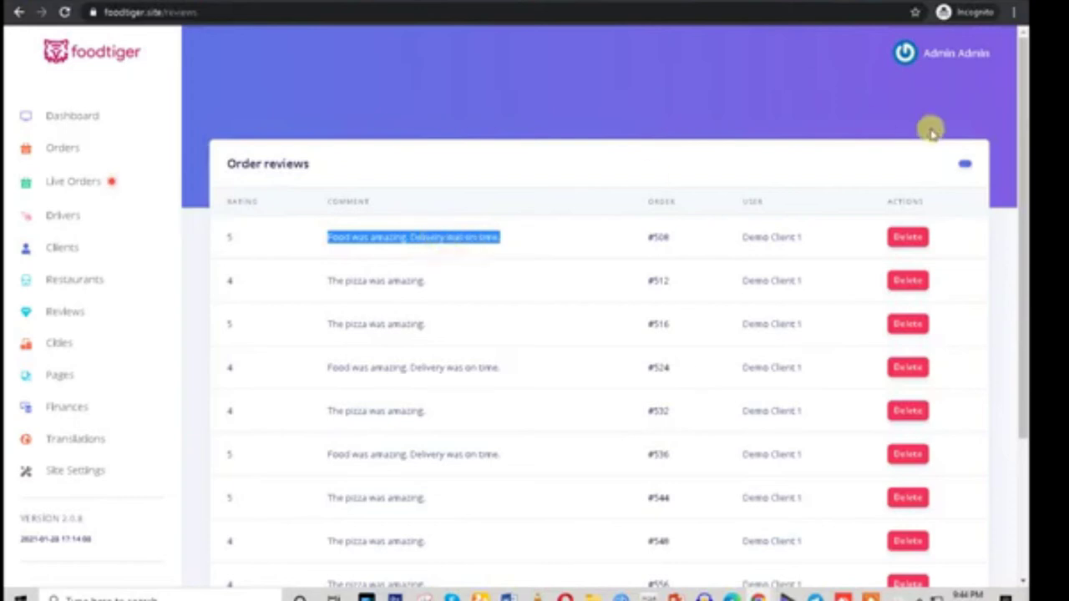
{"action": "left_click", "coordinate": [907, 237]}
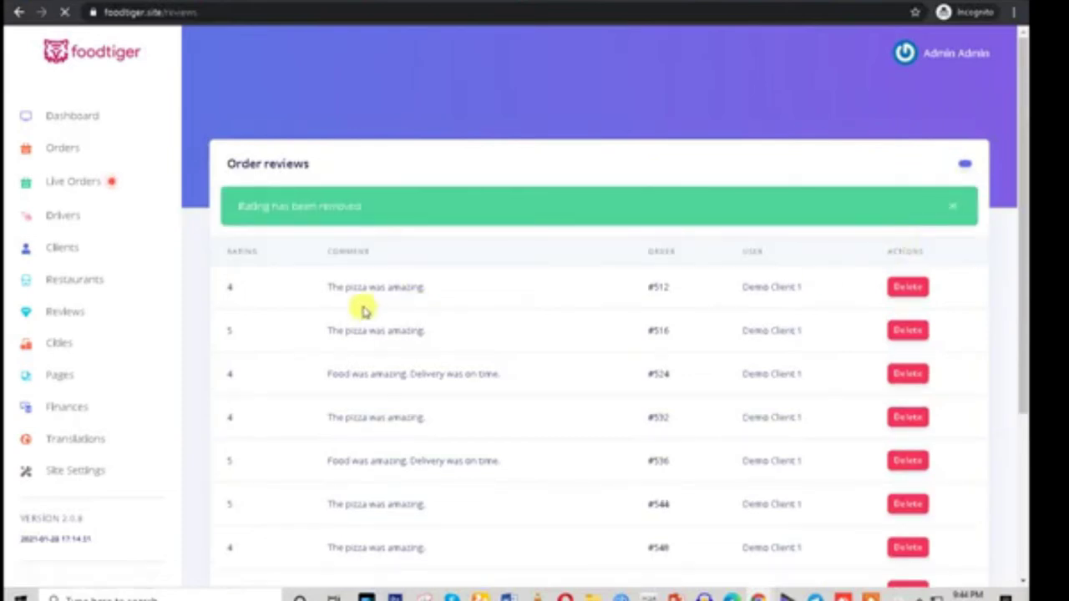
Check the 'Rating has been removed' banner and the remaining reviews, now headed by order #512
{"action": "left_click_drag", "start_coordinate": [238, 205], "coordinate": [361, 207]}
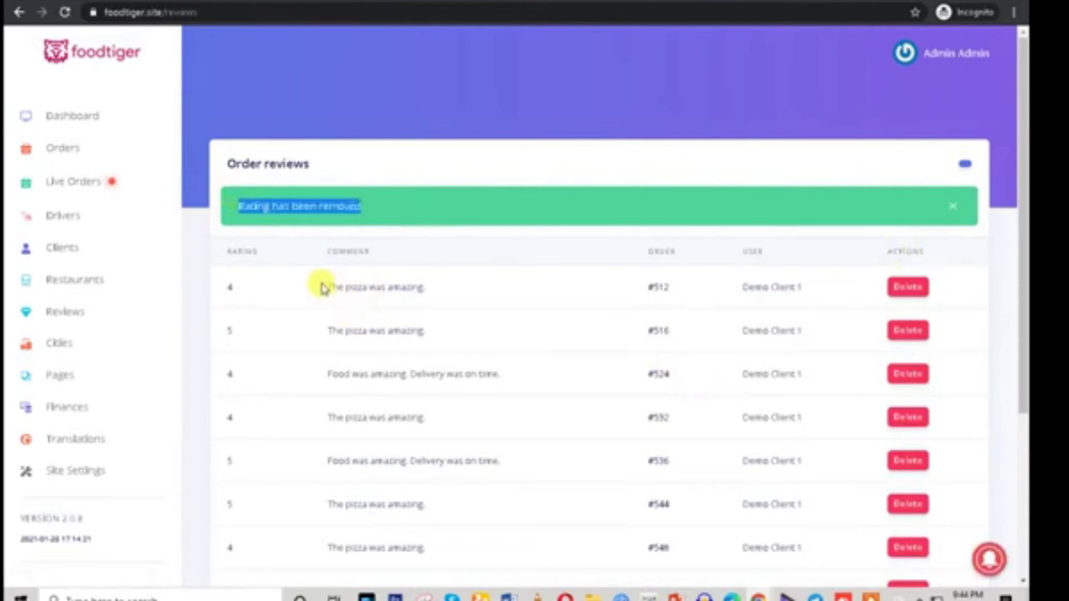
{"action": "left_click_drag", "start_coordinate": [322, 287], "coordinate": [436, 289]}
{"action": "left_click_drag", "start_coordinate": [332, 331], "coordinate": [438, 332]}
{"action": "left_click_drag", "start_coordinate": [311, 373], "coordinate": [563, 375]}
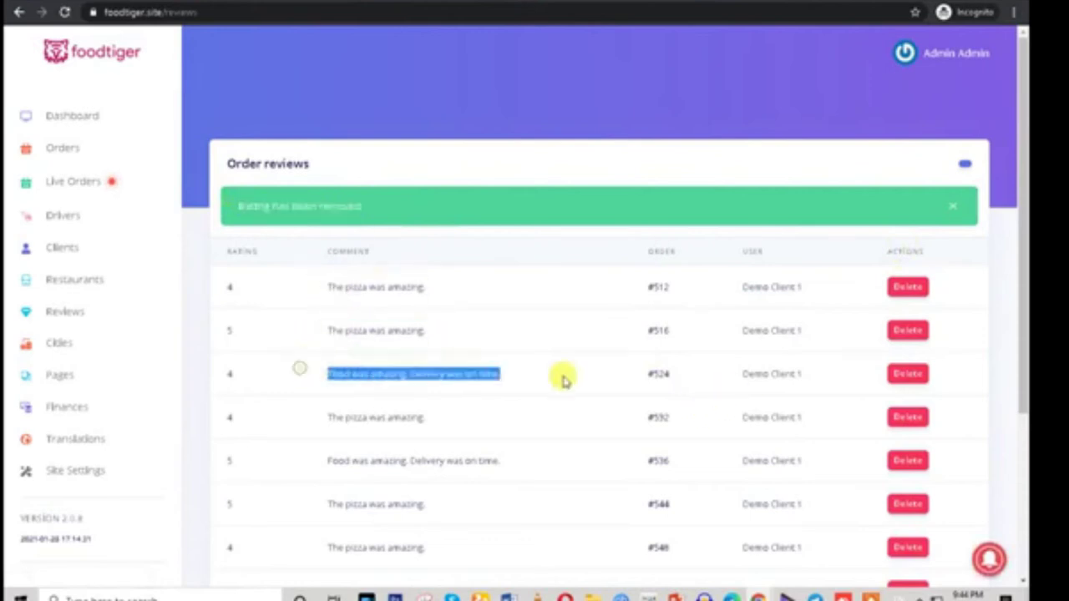
{"action": "left_click_drag", "start_coordinate": [333, 417], "coordinate": [518, 443]}
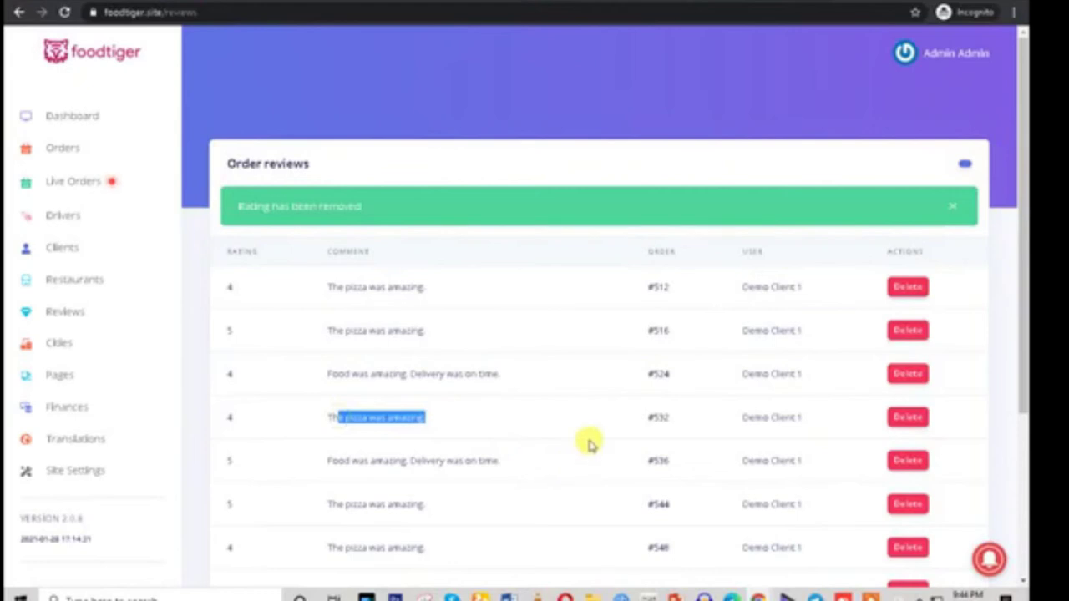
{"action": "left_click", "coordinate": [650, 287]}
{"action": "left_click_drag", "start_coordinate": [637, 288], "coordinate": [675, 289]}
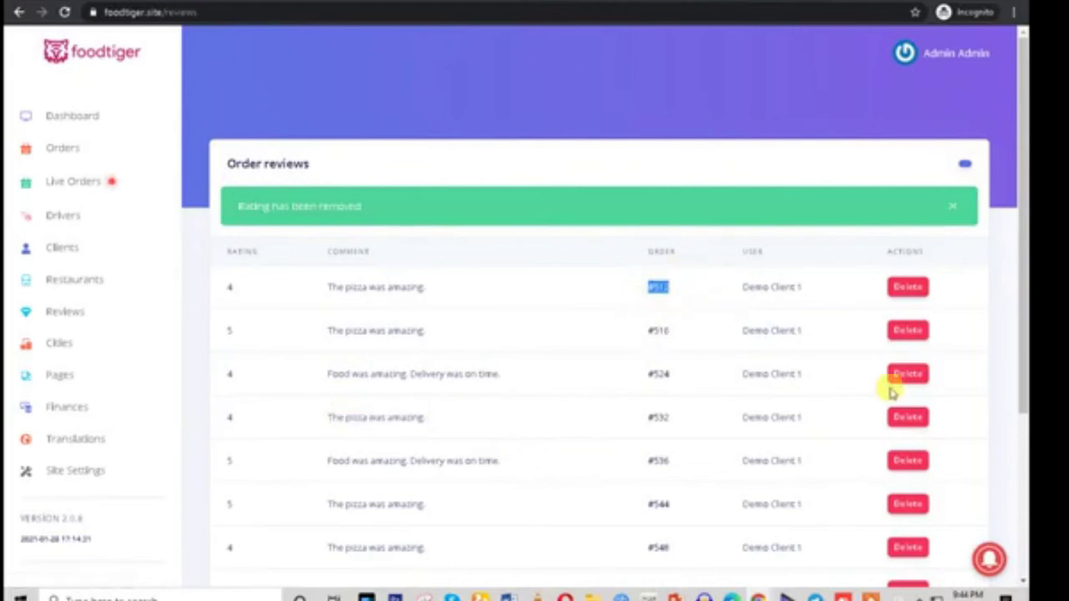
Open the cities list, dismiss the translate popup, and open the New city form
{"action": "left_click", "coordinate": [65, 343]}
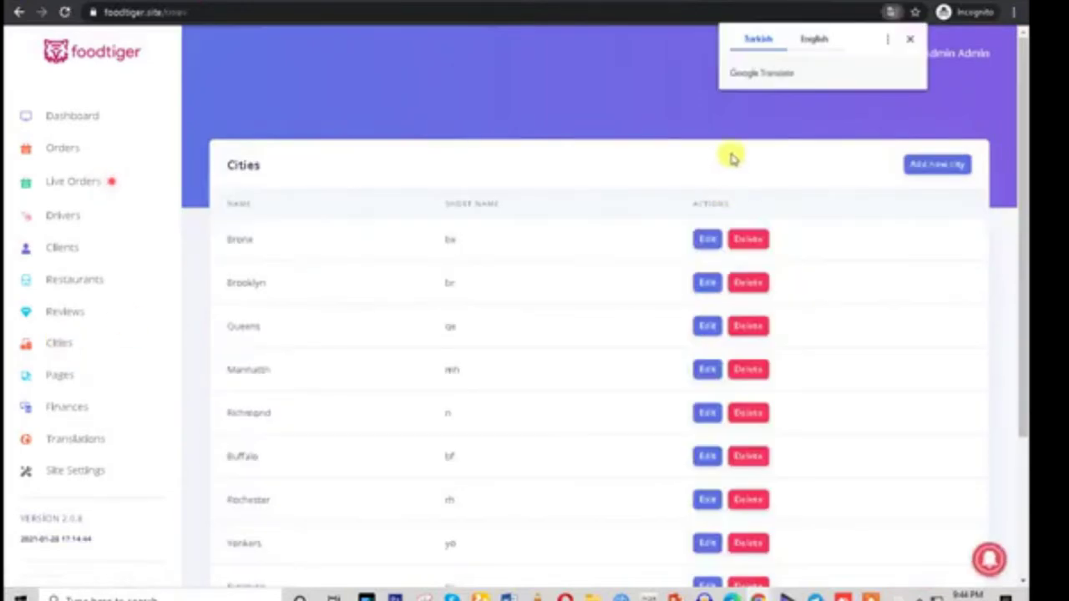
{"action": "left_click", "coordinate": [912, 41]}
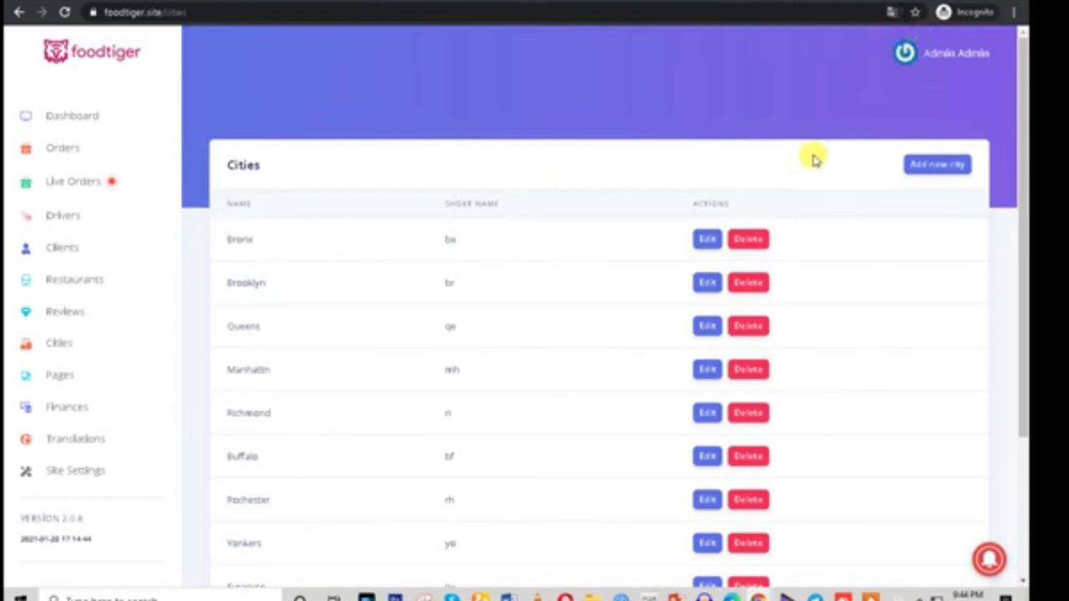
{"action": "left_click", "coordinate": [918, 166]}
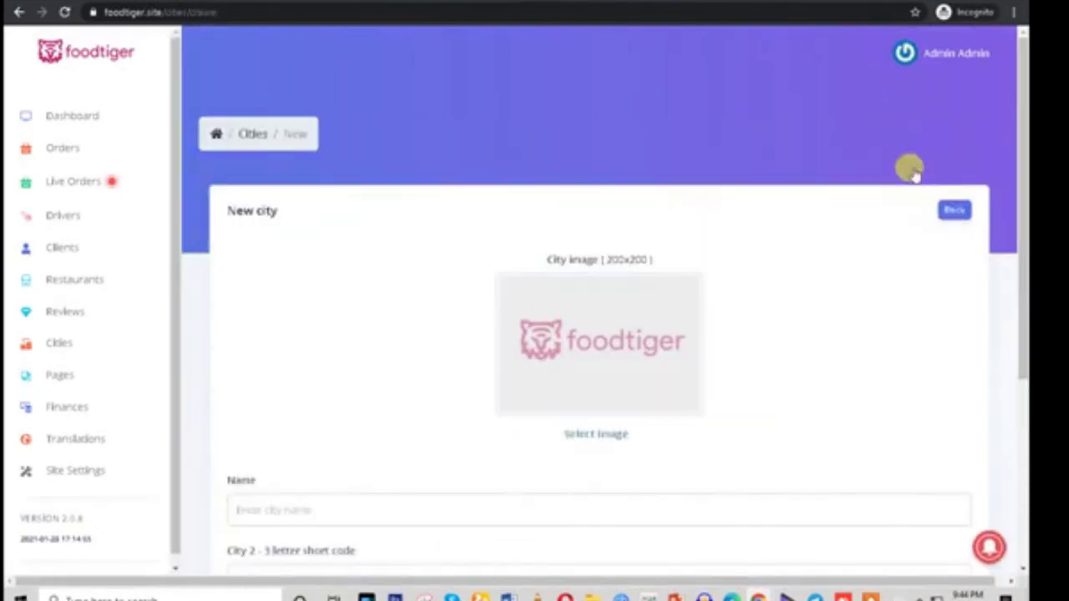
{"action": "scroll", "coordinate": [755, 268], "scroll_direction": "down", "scroll_amount": 2}
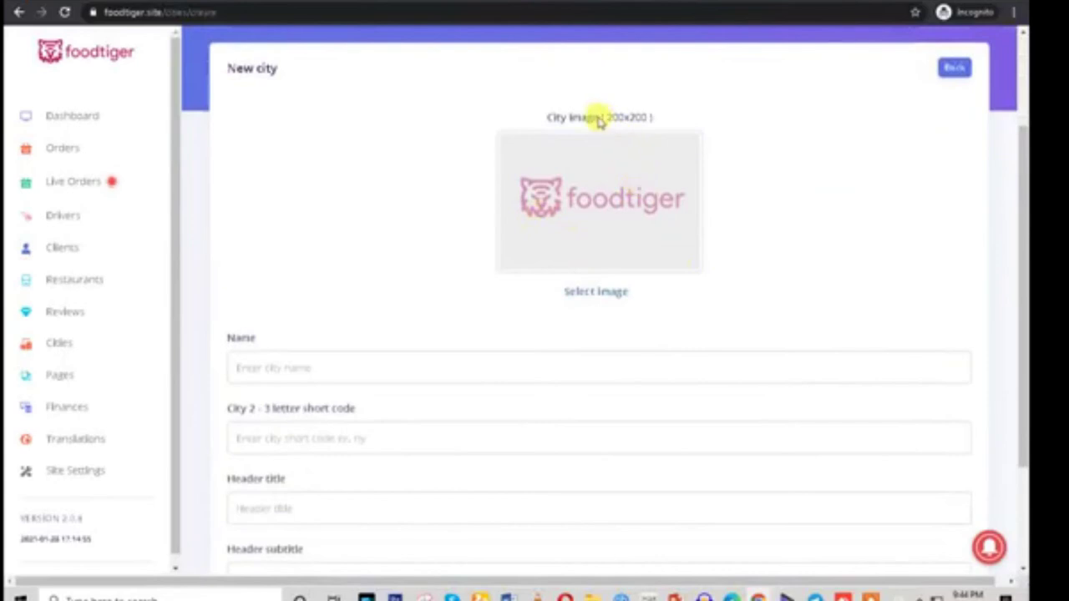
Look over the empty New city form's name and header subtitle fields, then open Pages
{"action": "left_click_drag", "start_coordinate": [598, 121], "coordinate": [692, 119]}
{"action": "scroll", "coordinate": [780, 258], "scroll_direction": "down", "scroll_amount": 2}
{"action": "left_click", "coordinate": [243, 214]}
{"action": "left_click", "coordinate": [210, 276]}
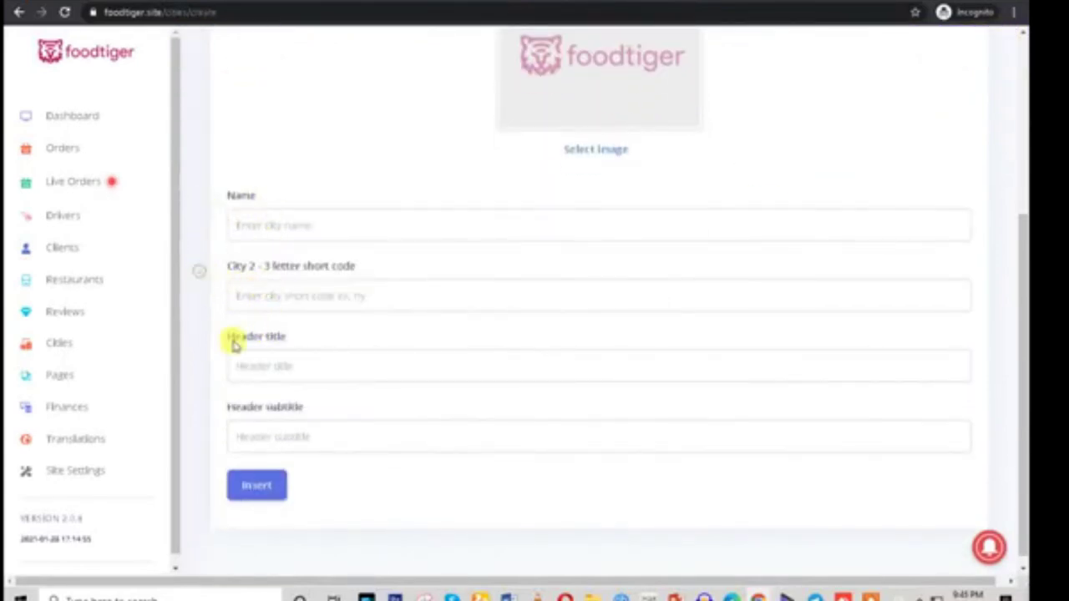
{"action": "scroll", "coordinate": [367, 416], "scroll_direction": "down", "scroll_amount": 1}
{"action": "left_click", "coordinate": [312, 422]}
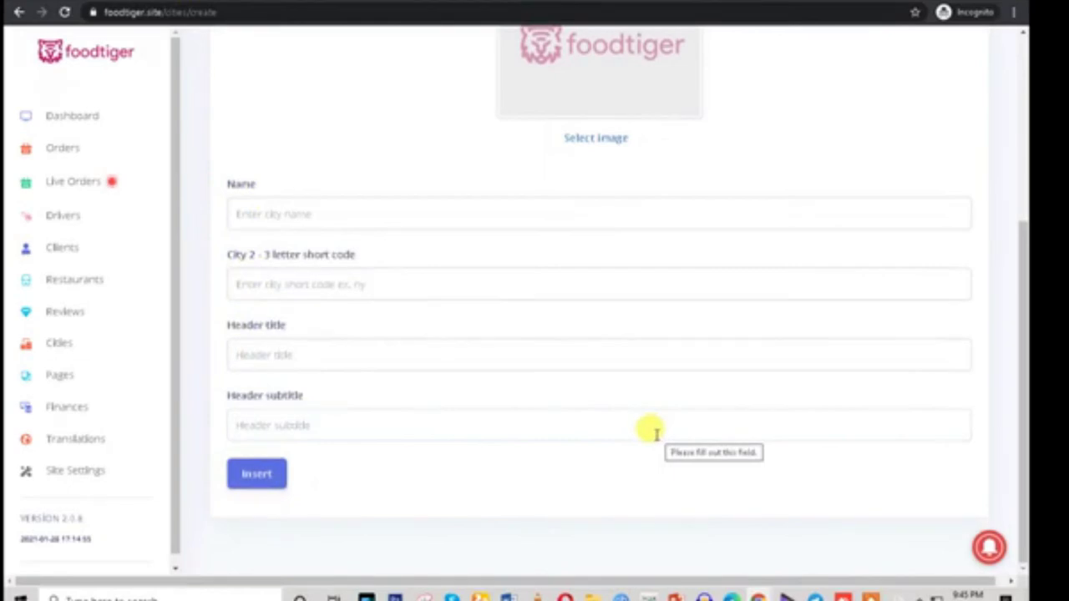
{"action": "left_click", "coordinate": [44, 377]}
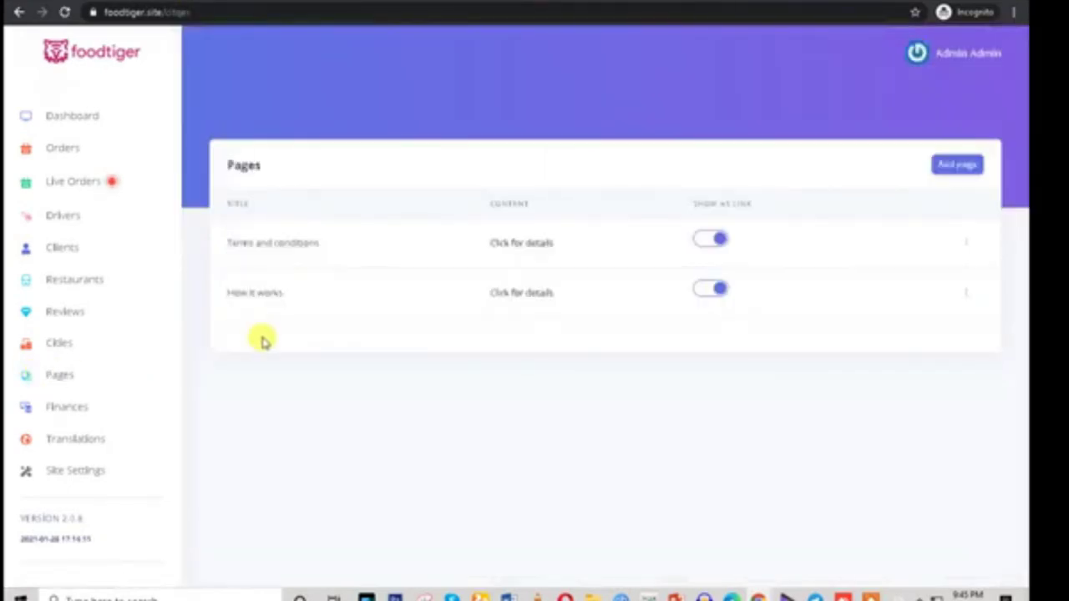
Highlight the Terms and conditions and How it works page titles in the Pages list
{"action": "left_click_drag", "start_coordinate": [222, 282], "coordinate": [323, 289]}
{"action": "left_click_drag", "start_coordinate": [229, 242], "coordinate": [377, 243]}
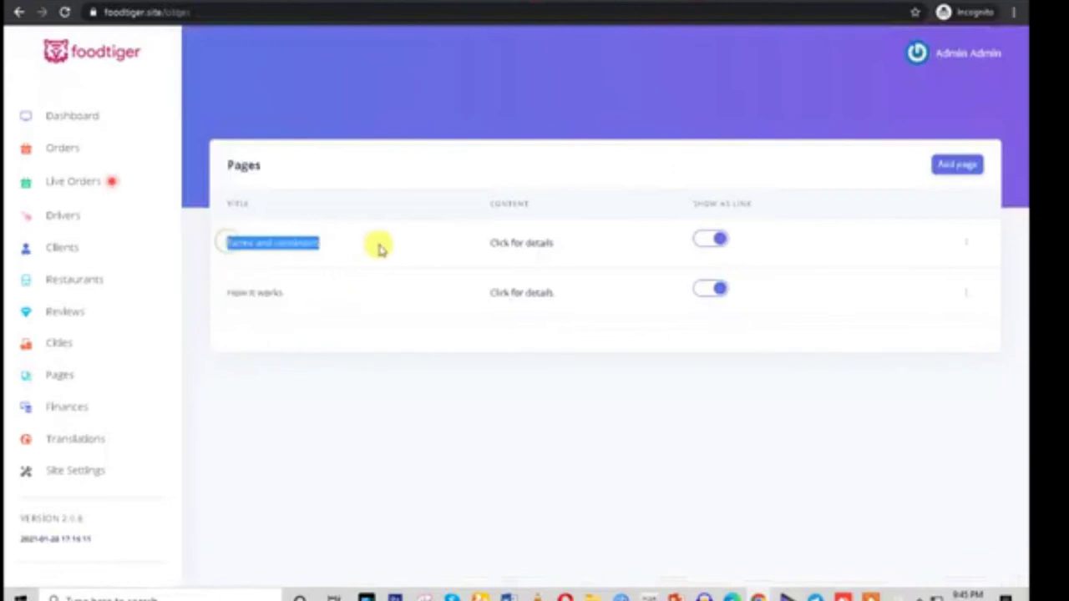
{"action": "left_click_drag", "start_coordinate": [248, 292], "coordinate": [355, 309]}
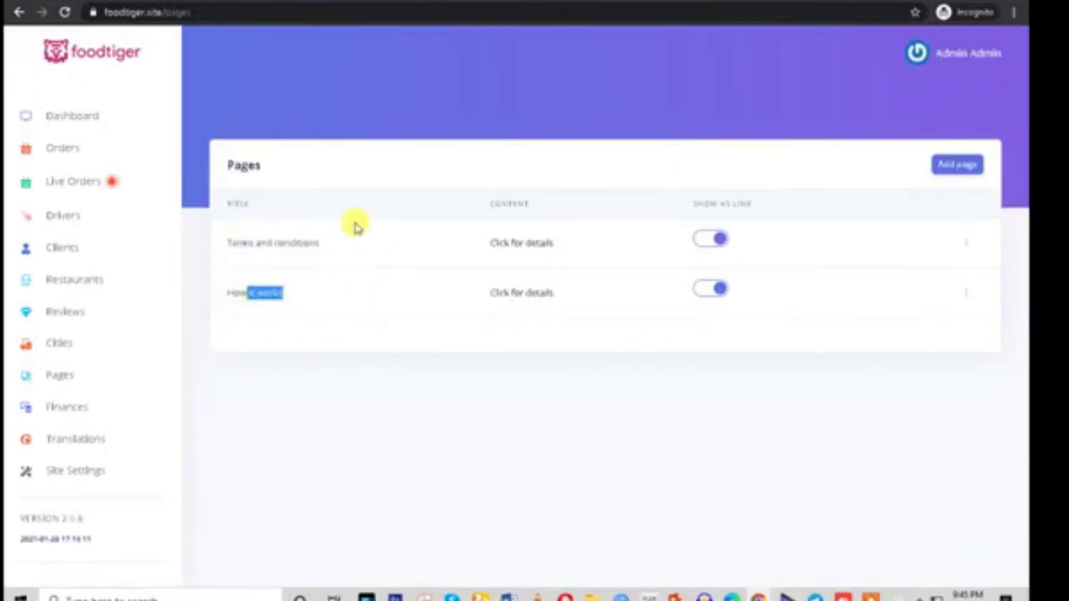
Open the blank Add page form, try its Title and Content fields, then open Finances
{"action": "left_click", "coordinate": [957, 167]}
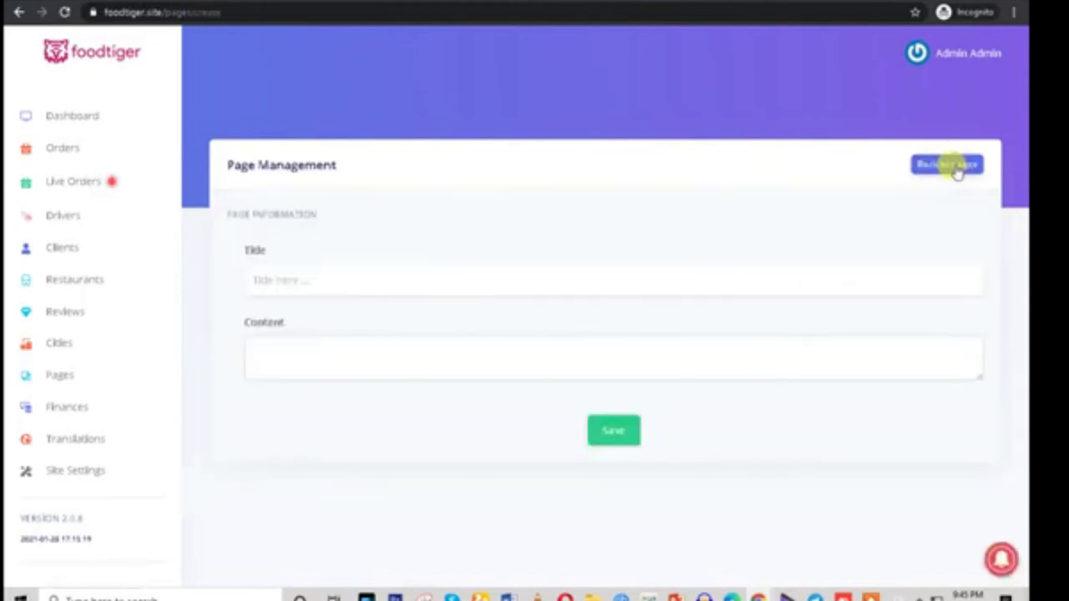
{"action": "left_click", "coordinate": [335, 278]}
{"action": "left_click", "coordinate": [270, 342]}
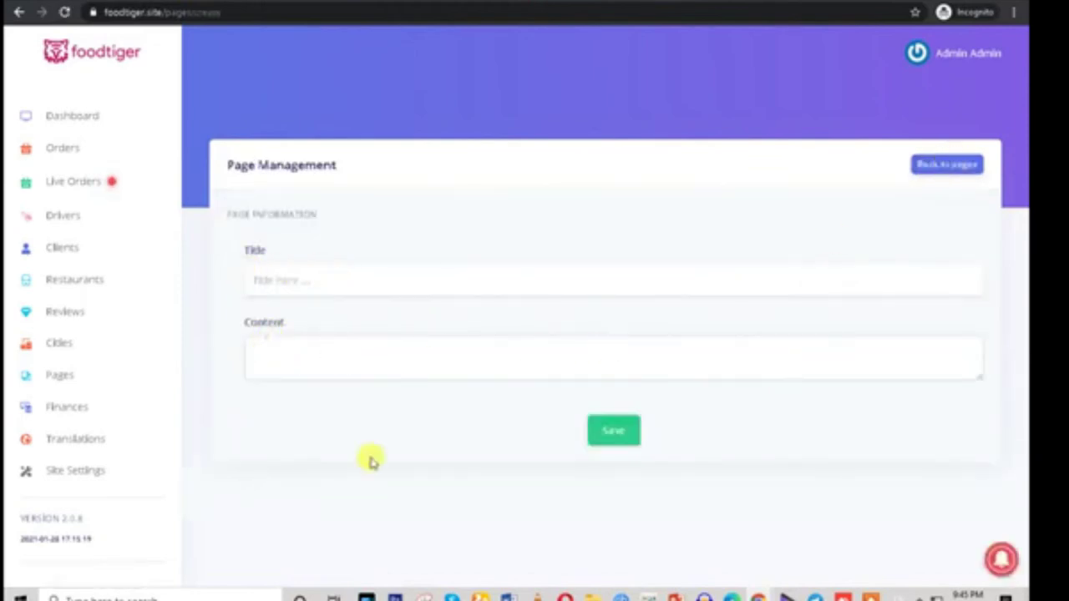
{"action": "left_click", "coordinate": [72, 408]}
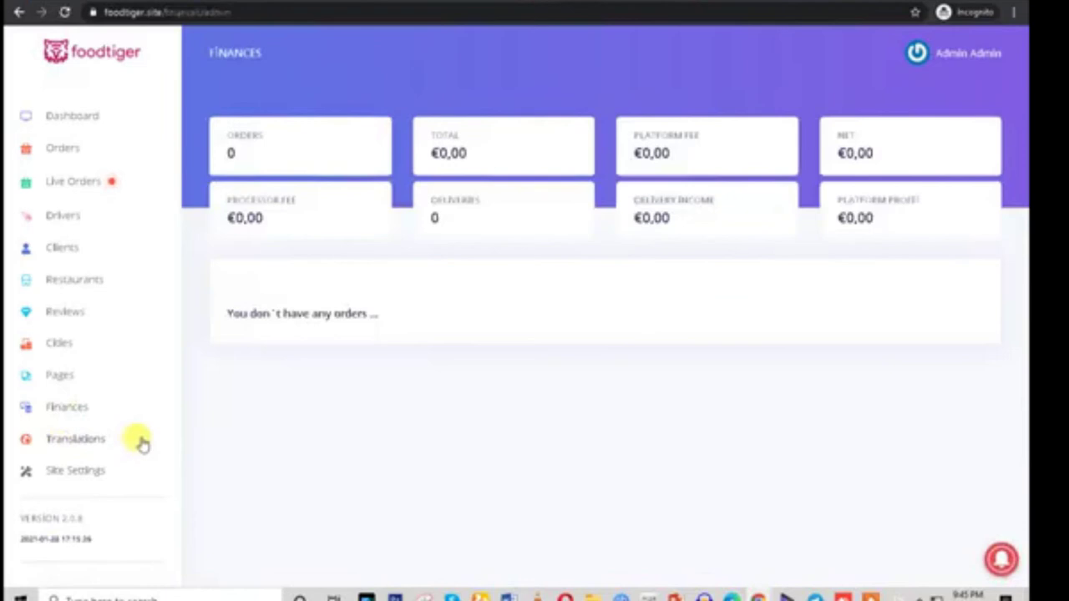
Highlight the Finances order and fee totals, then go to site settings and the Translation manager
{"action": "left_click_drag", "start_coordinate": [219, 129], "coordinate": [353, 306]}
{"action": "left_click", "coordinate": [359, 310]}
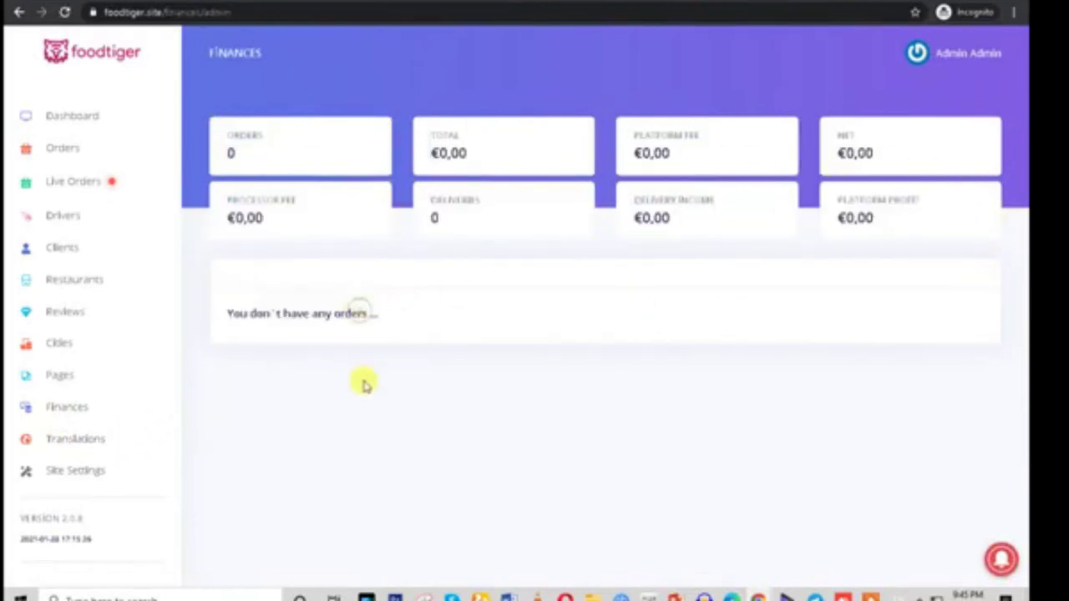
{"action": "left_click", "coordinate": [77, 444]}
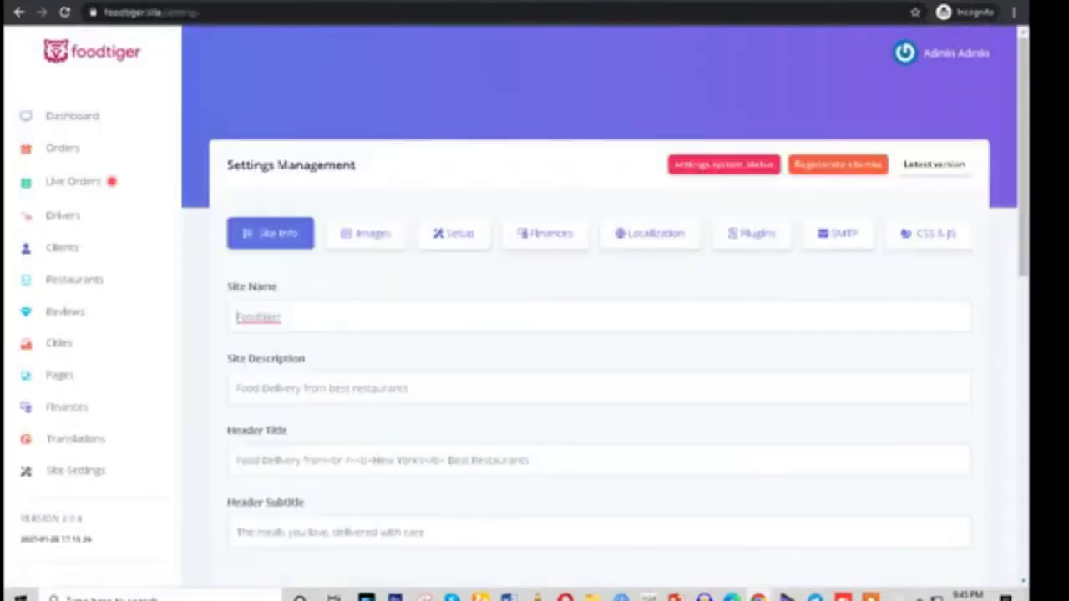
{"action": "left_click", "coordinate": [97, 446]}
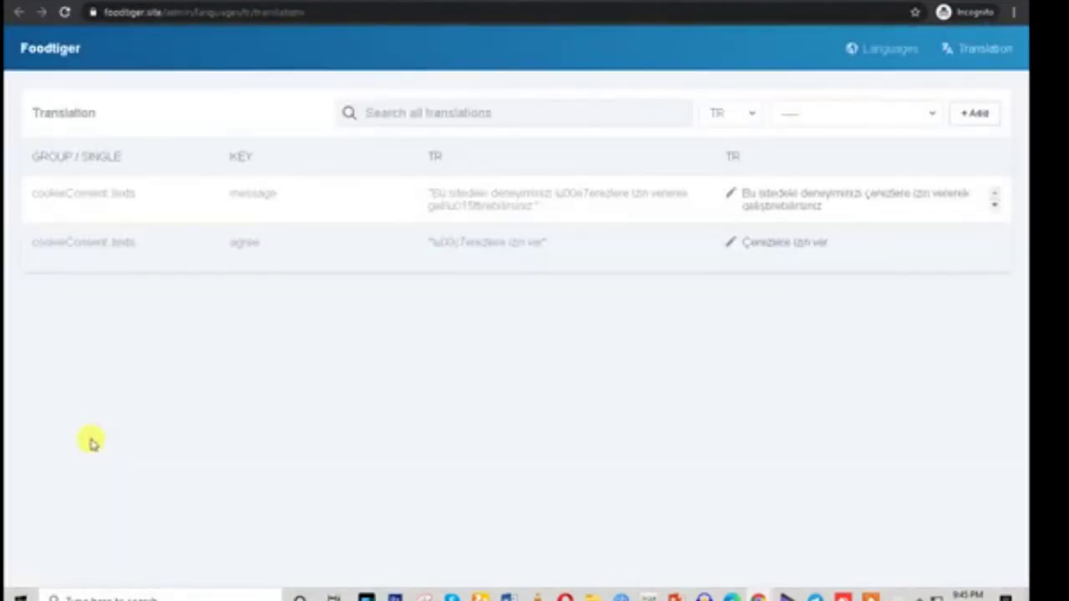
Compare the cookie-consent translations in AR, EN, ES and PTBR, ending back on AR
{"action": "left_click", "coordinate": [727, 111]}
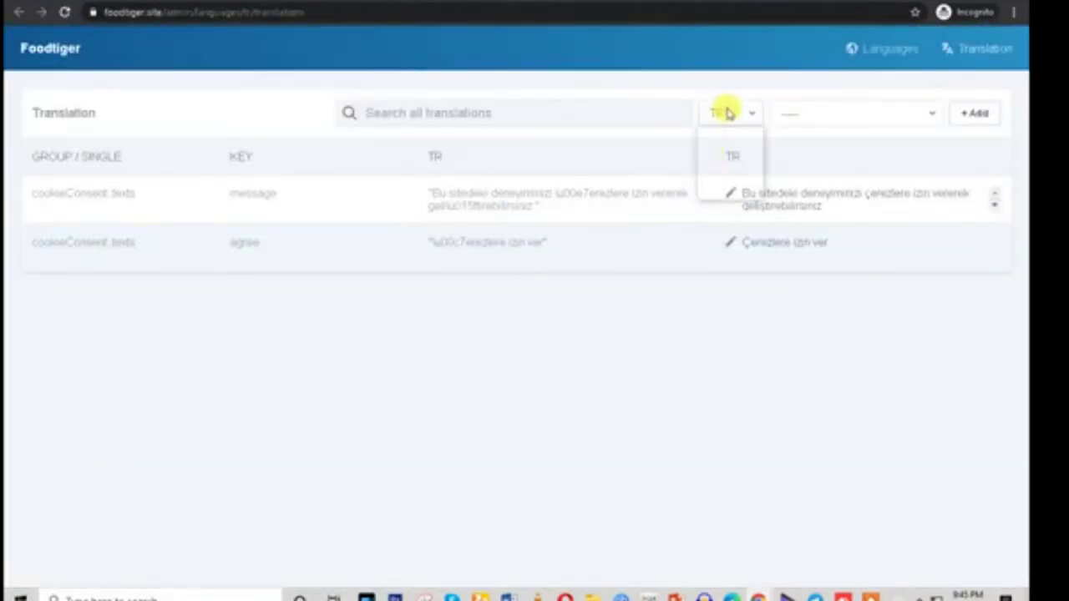
{"action": "left_click", "coordinate": [717, 134]}
{"action": "left_click", "coordinate": [723, 116]}
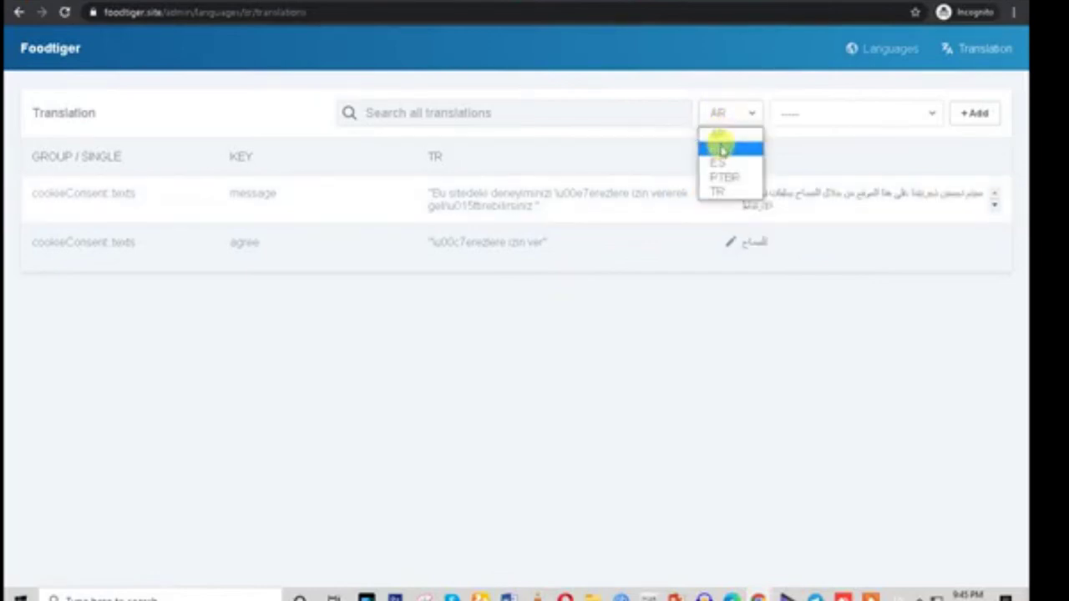
{"action": "left_click", "coordinate": [720, 149]}
{"action": "left_click", "coordinate": [723, 112]}
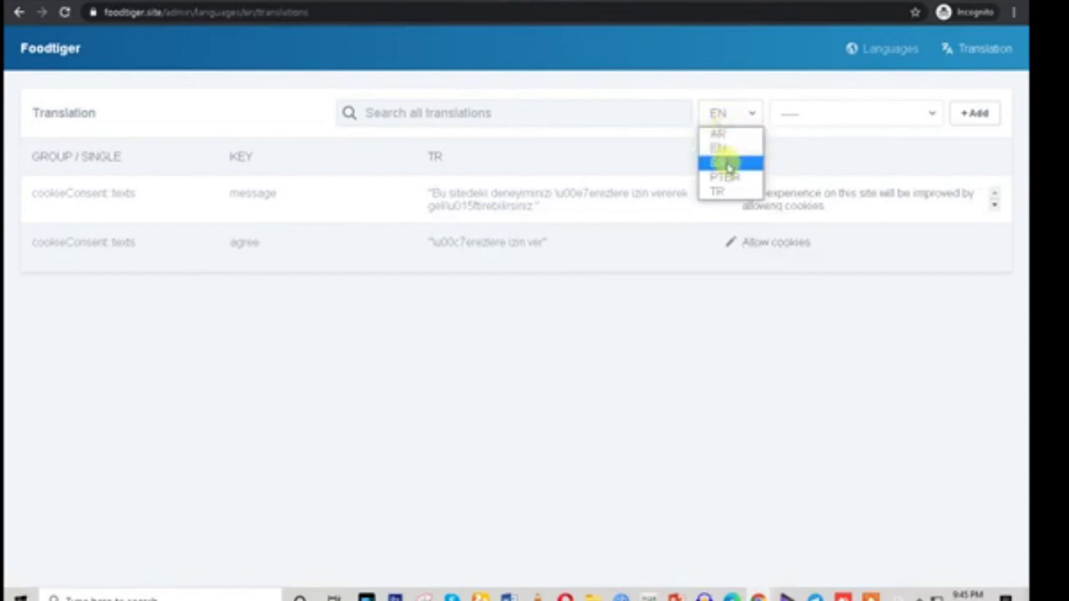
{"action": "left_click", "coordinate": [725, 163]}
{"action": "left_click", "coordinate": [723, 117]}
{"action": "left_click", "coordinate": [725, 177]}
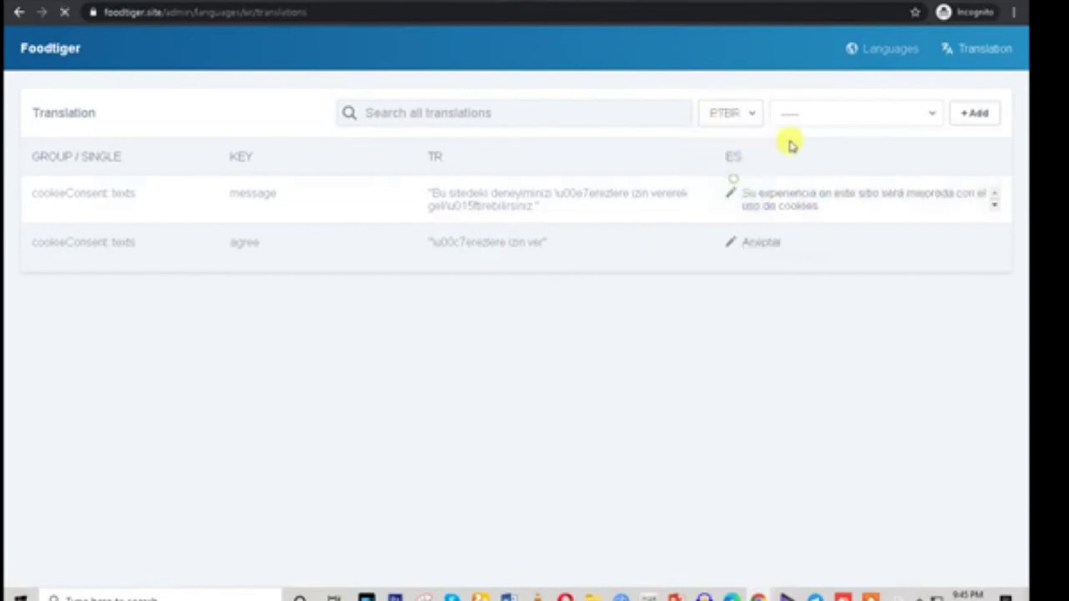
{"action": "left_click", "coordinate": [817, 117]}
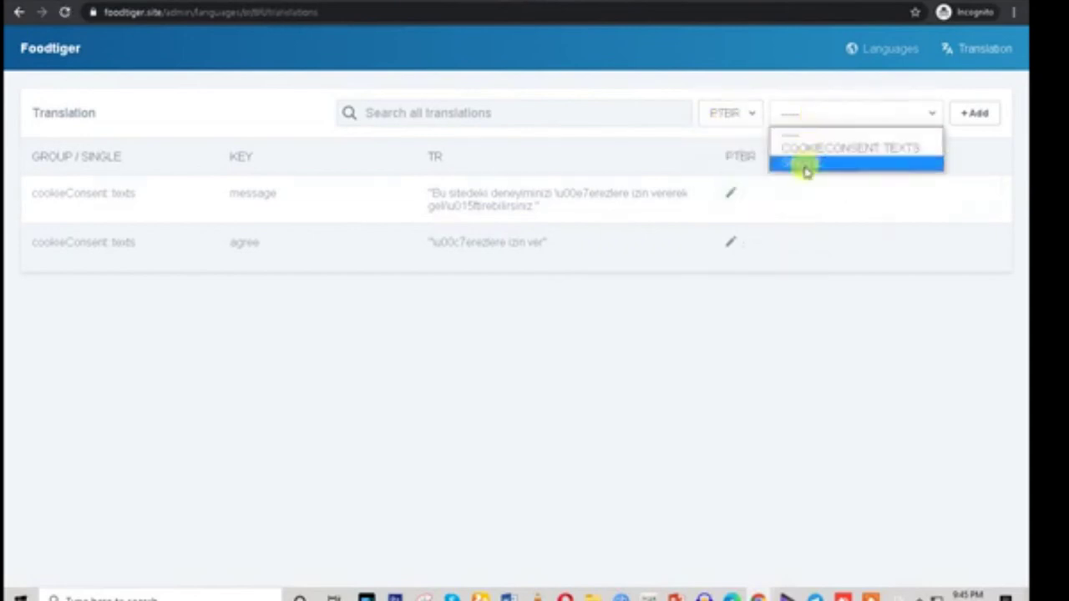
{"action": "left_click", "coordinate": [410, 113]}
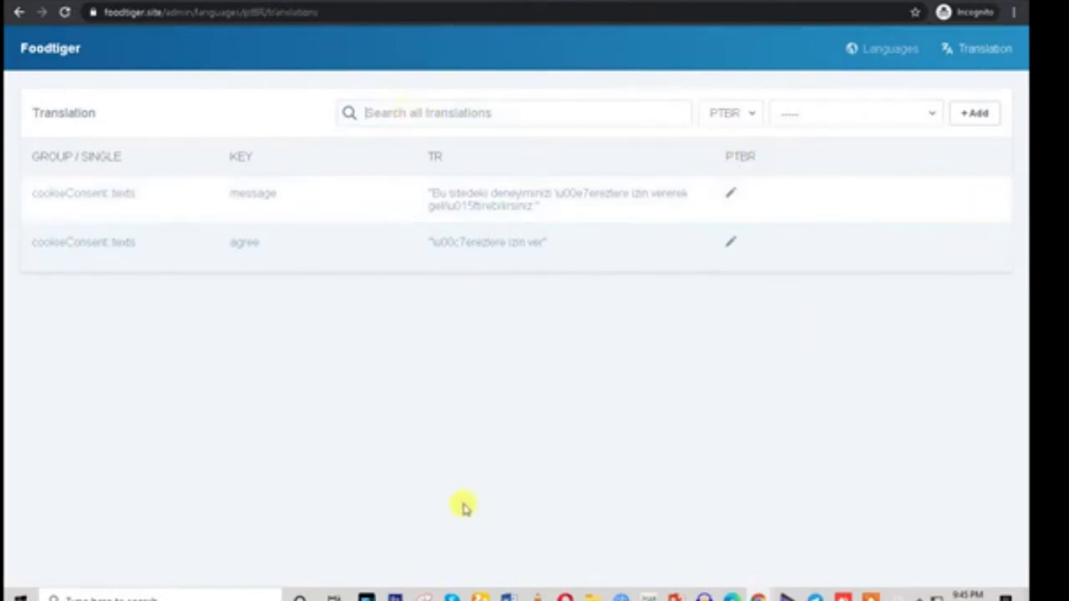
{"action": "left_click", "coordinate": [727, 113]}
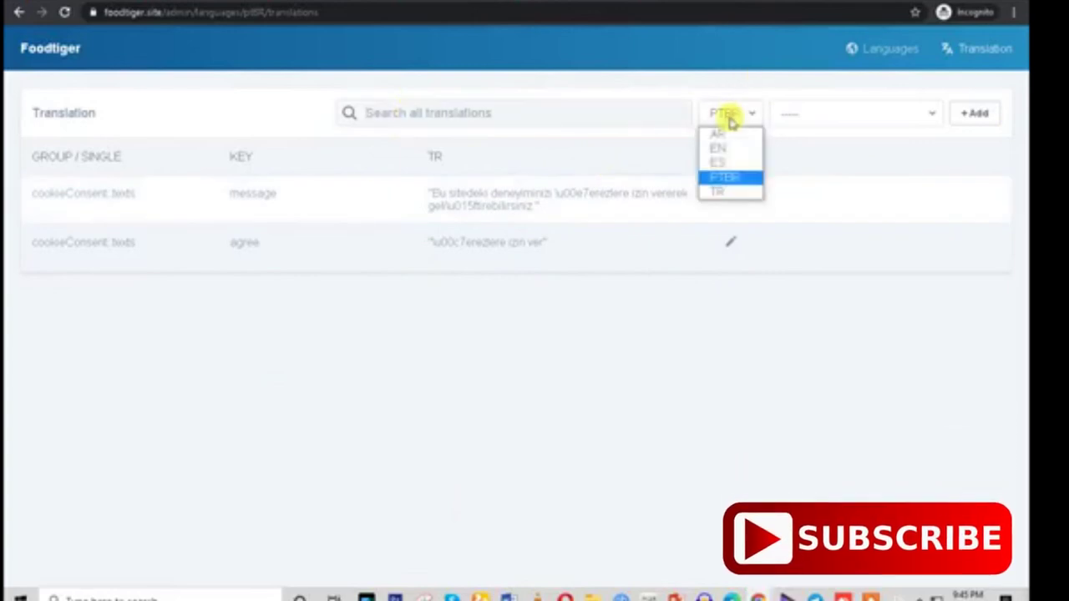
{"action": "left_click", "coordinate": [720, 135]}
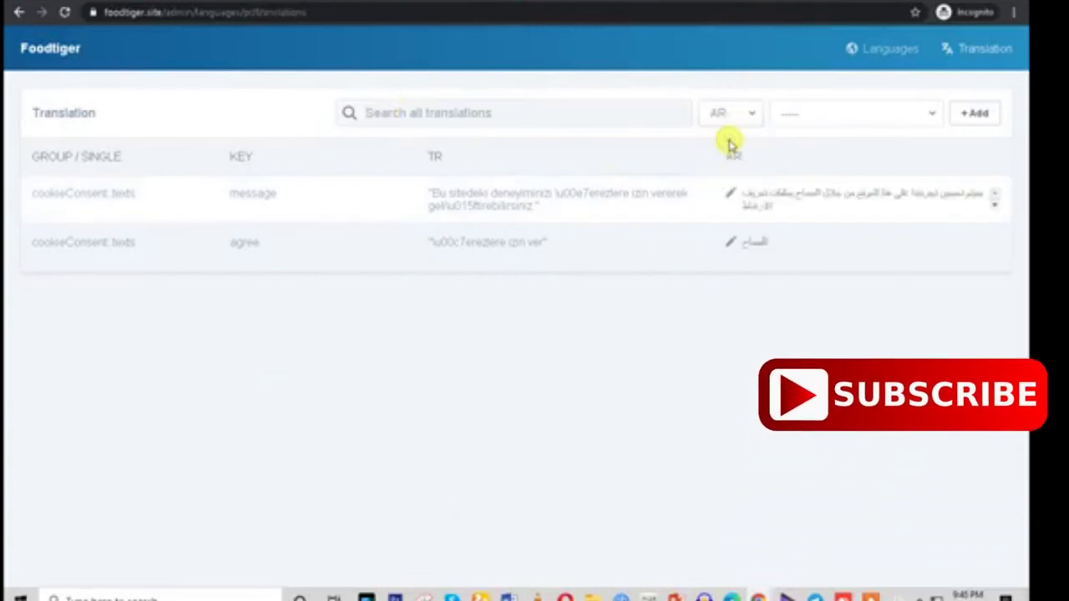
Open the + Add translation form and click through its group, key and value fields
{"action": "left_click", "coordinate": [982, 113]}
{"action": "left_click", "coordinate": [77, 176]}
{"action": "left_click", "coordinate": [81, 223]}
{"action": "left_click", "coordinate": [117, 297]}
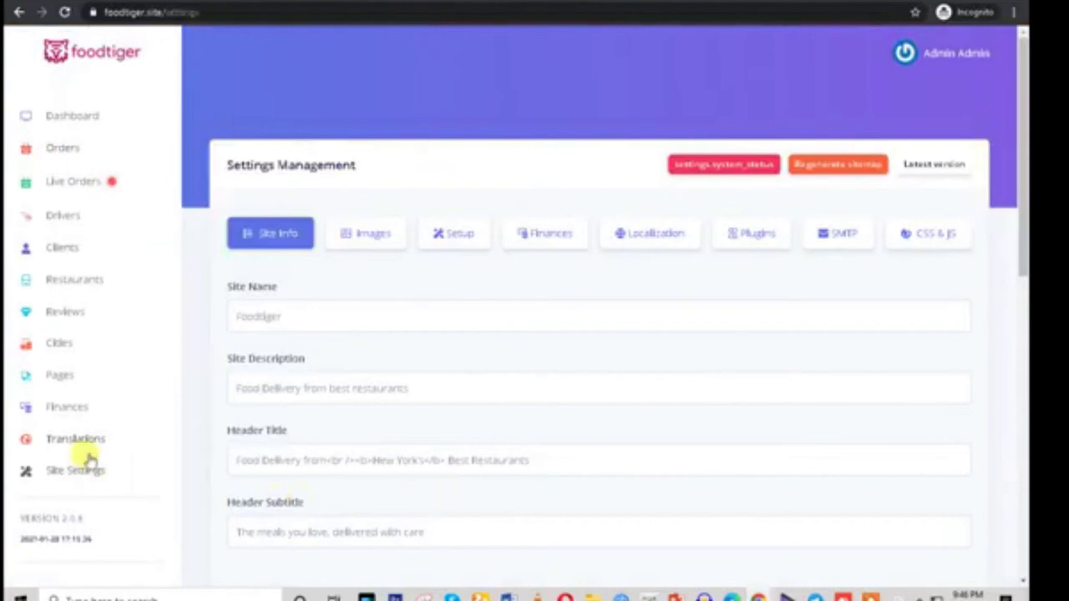
{"action": "left_click", "coordinate": [72, 476]}
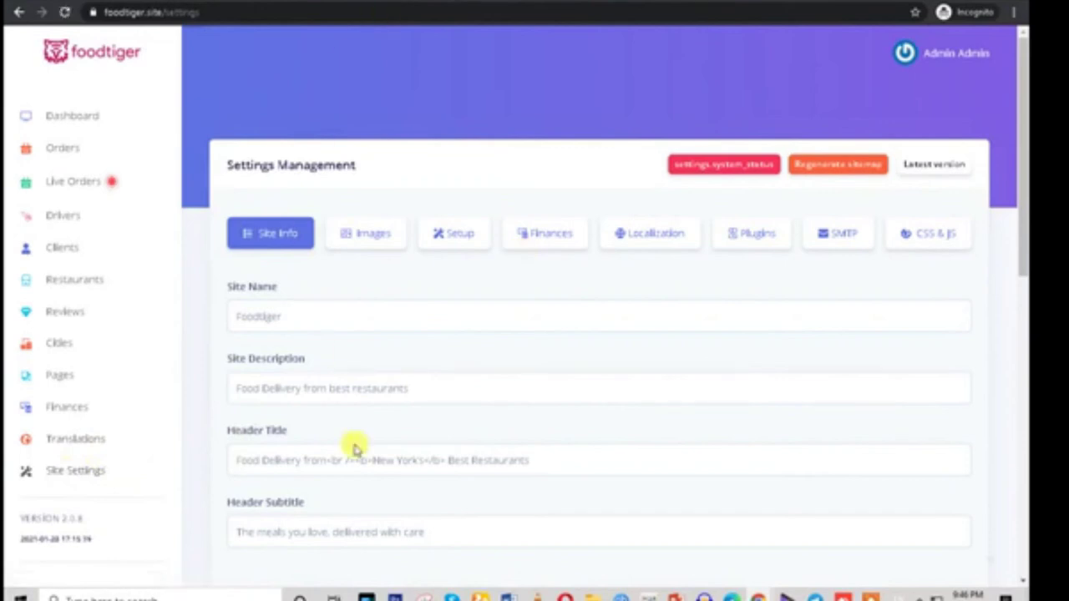
{"action": "scroll", "coordinate": [355, 449], "scroll_direction": "down", "scroll_amount": 8}
{"action": "scroll", "coordinate": [910, 401], "scroll_direction": "up", "scroll_amount": 3}
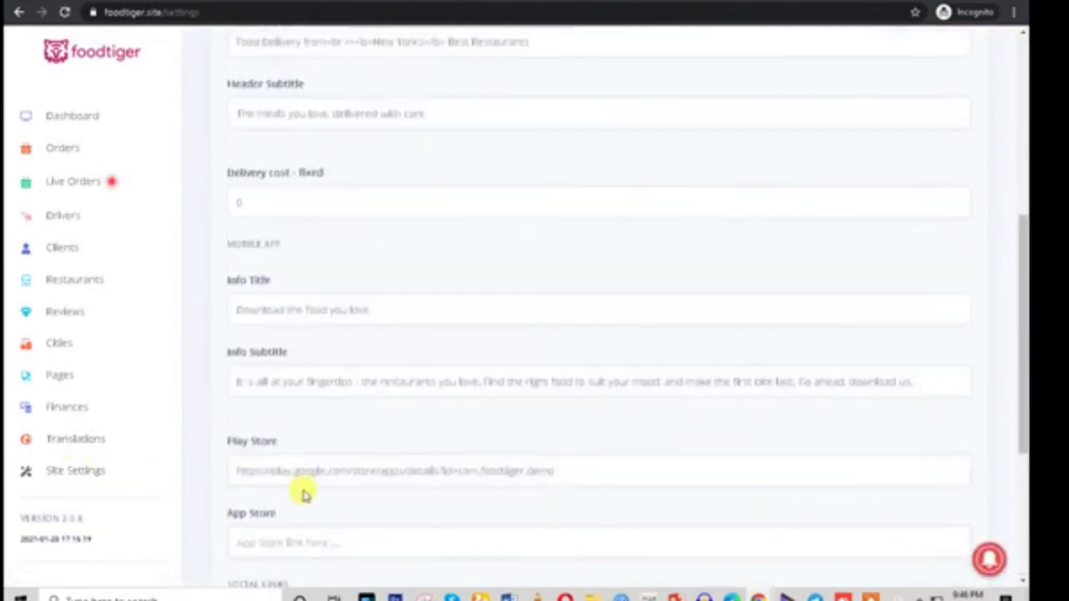
{"action": "scroll", "coordinate": [302, 494], "scroll_direction": "up", "scroll_amount": 10}
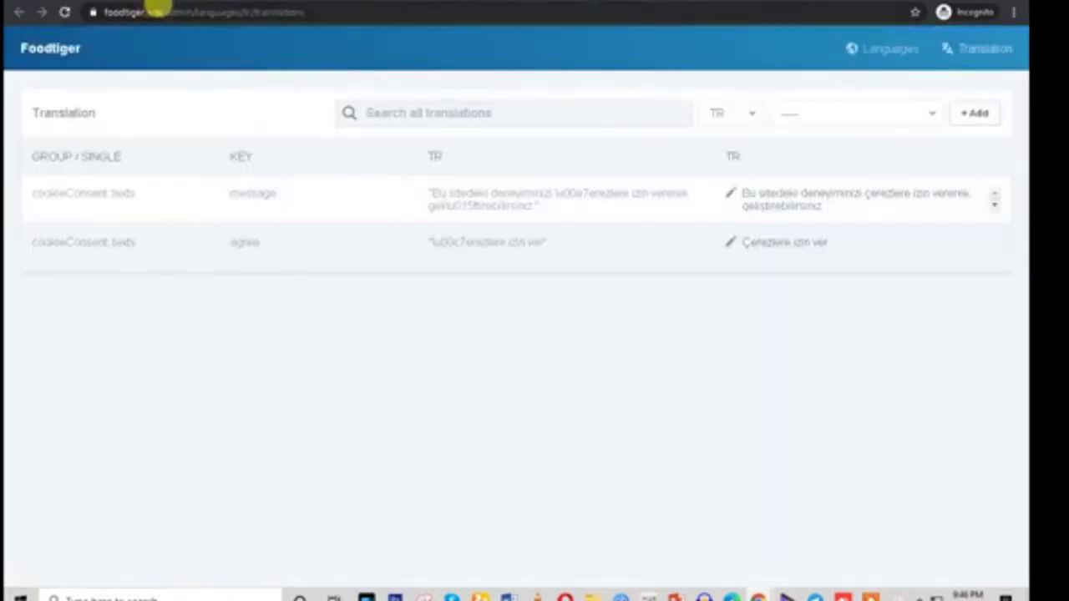
{"action": "left_click_drag", "start_coordinate": [156, 10], "coordinate": [441, 24]}
{"action": "key", "text": "BackSpace"}
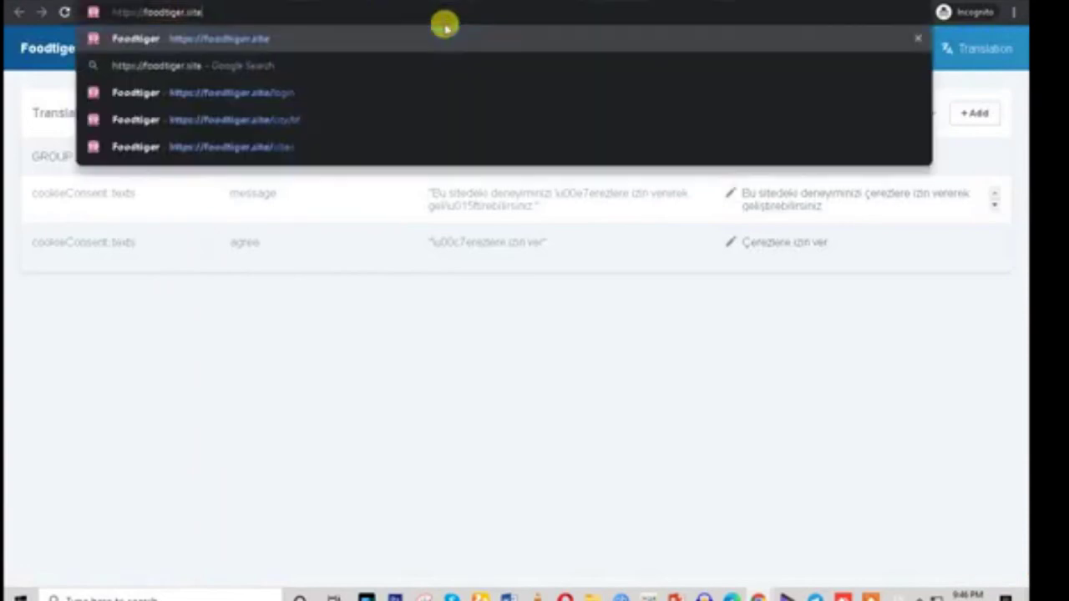
{"action": "key", "text": "Return"}
{"action": "left_click_drag", "start_coordinate": [27, 211], "coordinate": [508, 331]}
{"action": "left_click", "coordinate": [513, 390]}
{"action": "scroll", "coordinate": [518, 398], "scroll_direction": "down", "scroll_amount": 6}
{"action": "scroll", "coordinate": [518, 398], "scroll_direction": "down", "scroll_amount": 10}
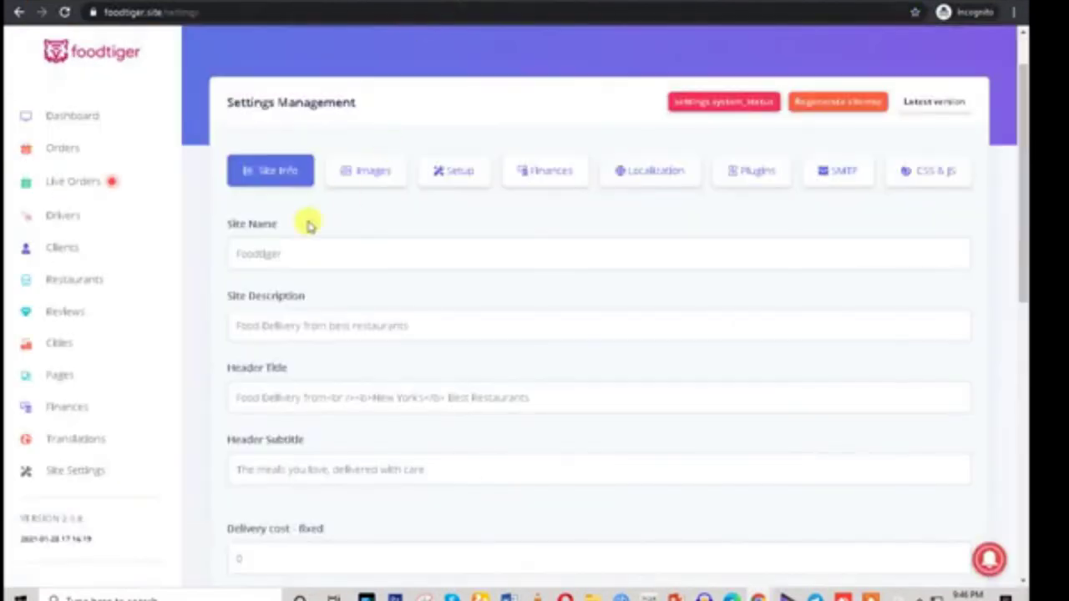
{"action": "left_click", "coordinate": [267, 259]}
{"action": "scroll", "coordinate": [303, 245], "scroll_direction": "down", "scroll_amount": 3}
{"action": "scroll", "coordinate": [303, 238], "scroll_direction": "up", "scroll_amount": 1}
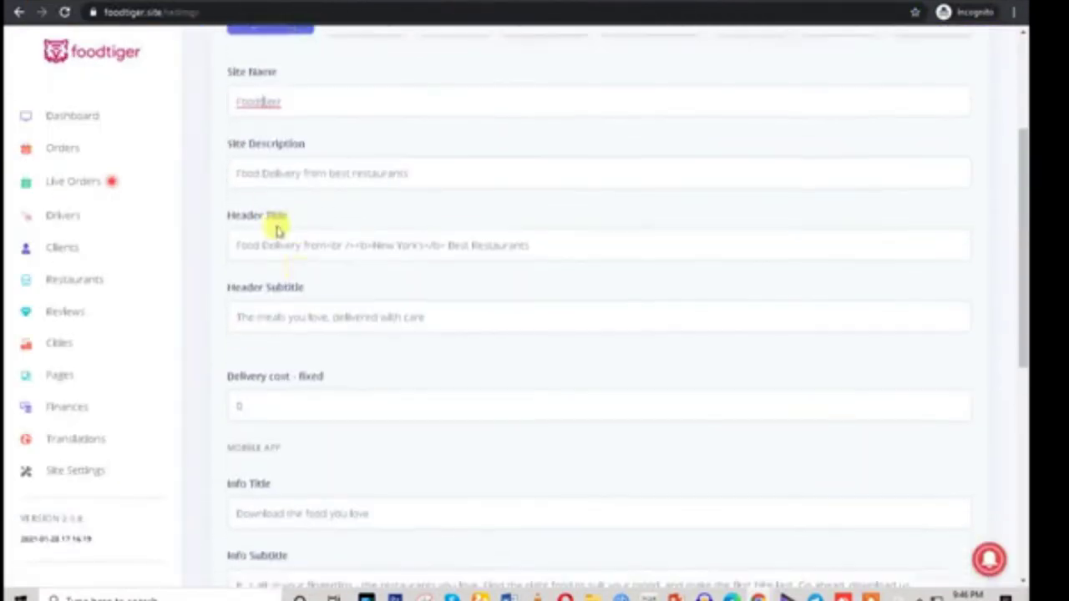
{"action": "scroll", "coordinate": [414, 327], "scroll_direction": "down", "scroll_amount": 3}
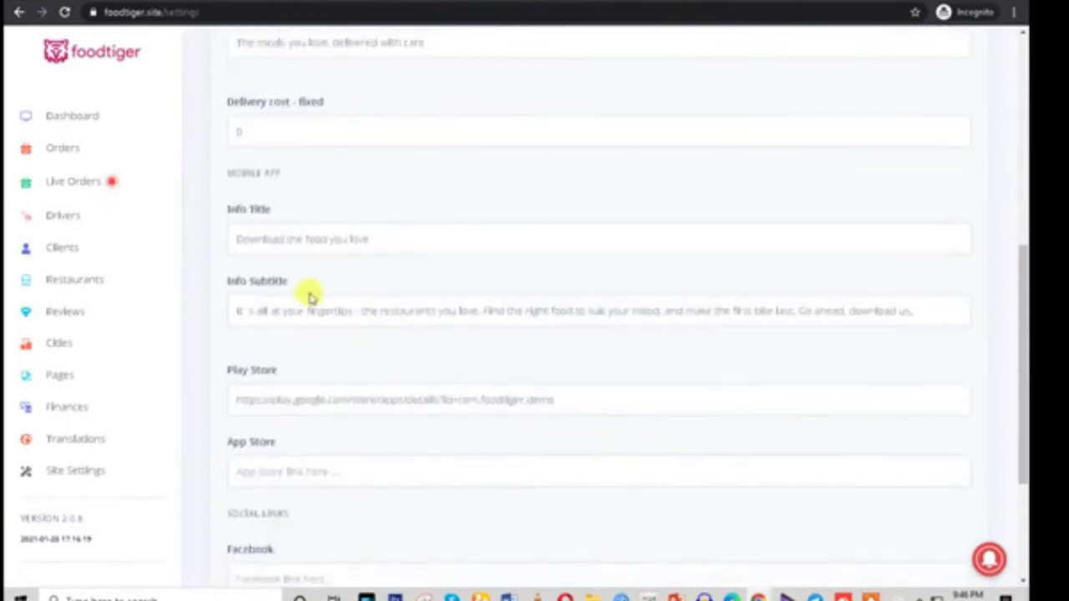
{"action": "scroll", "coordinate": [305, 501], "scroll_direction": "down", "scroll_amount": 2}
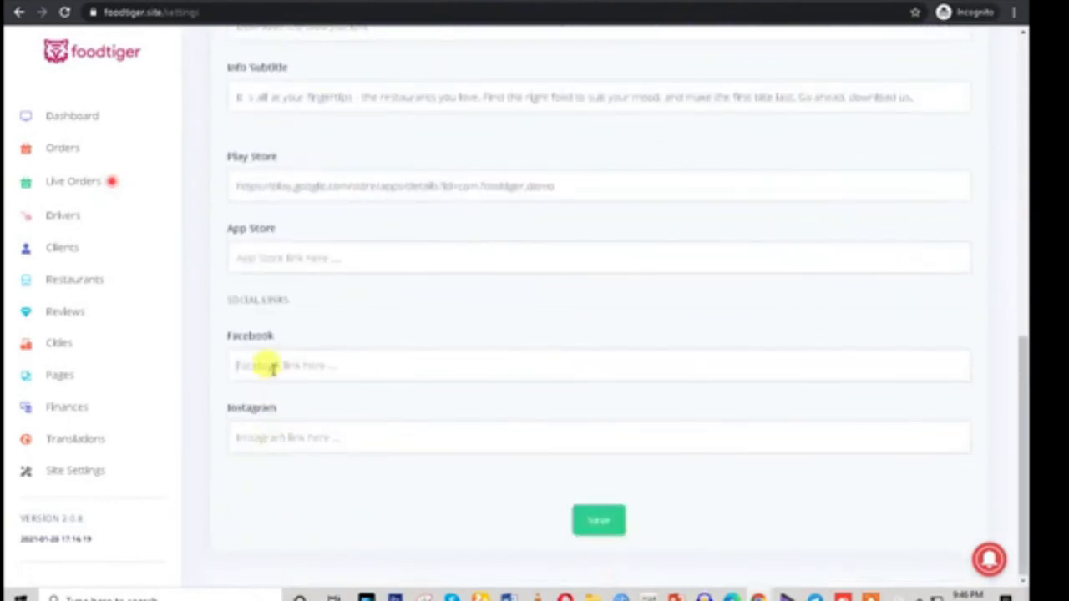
{"action": "scroll", "coordinate": [390, 314], "scroll_direction": "up", "scroll_amount": 2}
{"action": "left_click_drag", "start_coordinate": [210, 298], "coordinate": [495, 328]}
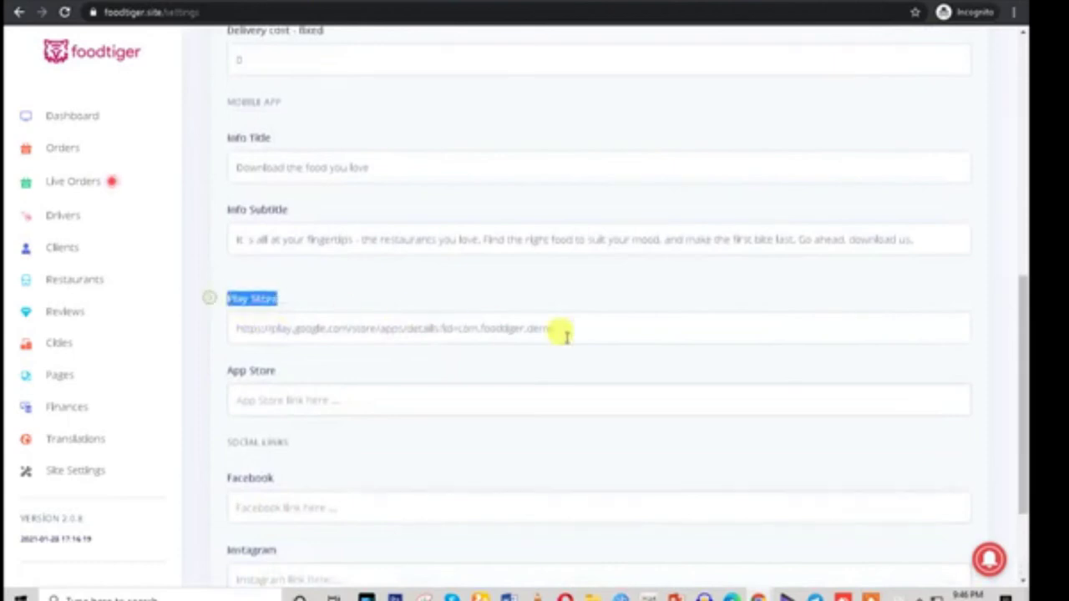
{"action": "triple_click", "coordinate": [475, 331]}
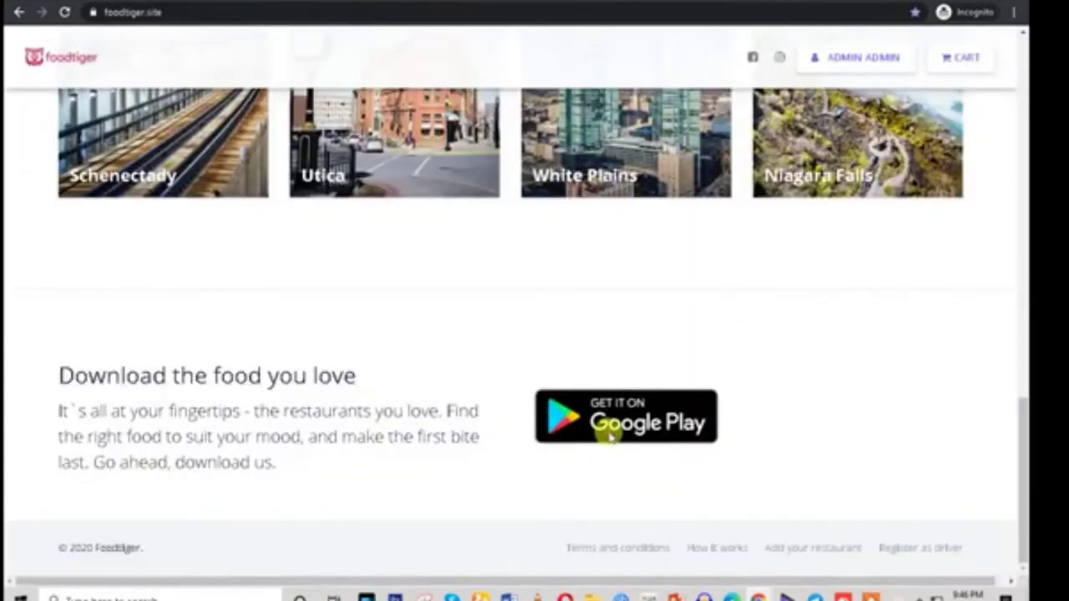
{"action": "left_click", "coordinate": [616, 435]}
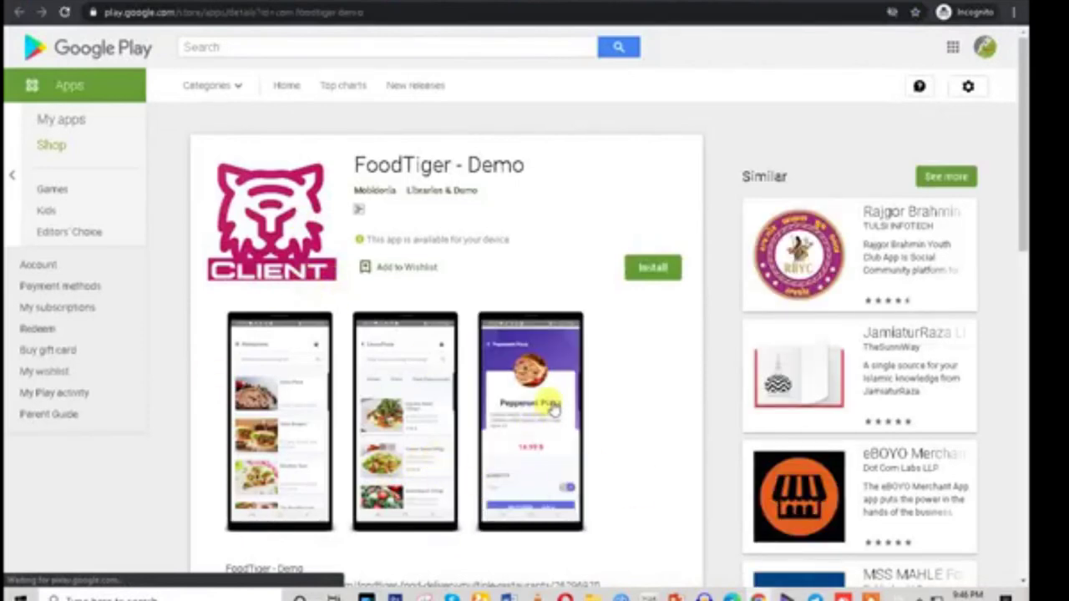
{"action": "key", "text": "alt+Left"}
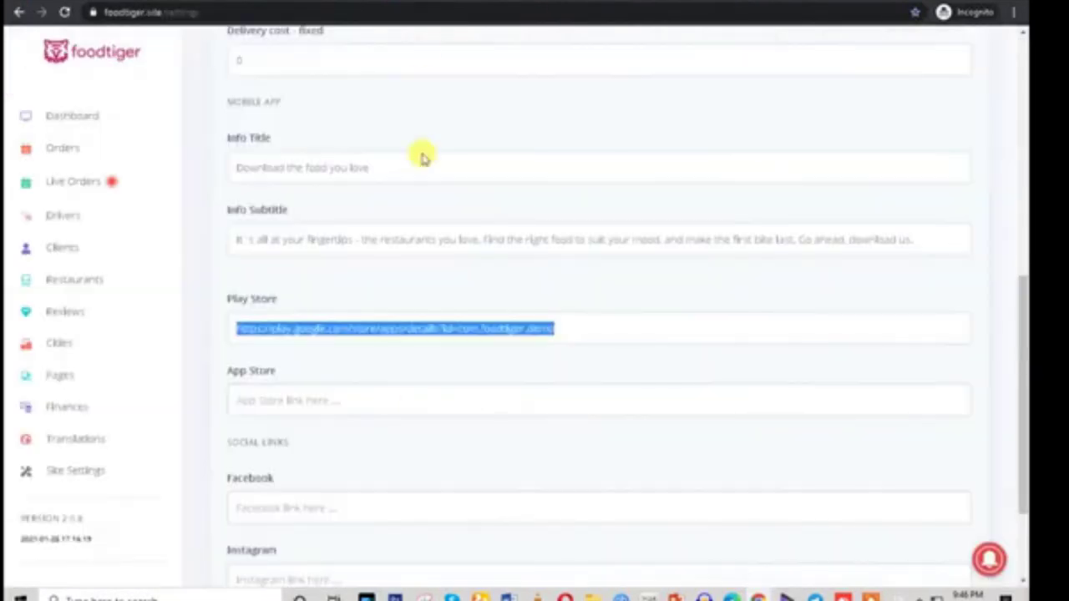
{"action": "left_click", "coordinate": [284, 359]}
{"action": "triple_click", "coordinate": [295, 328]}
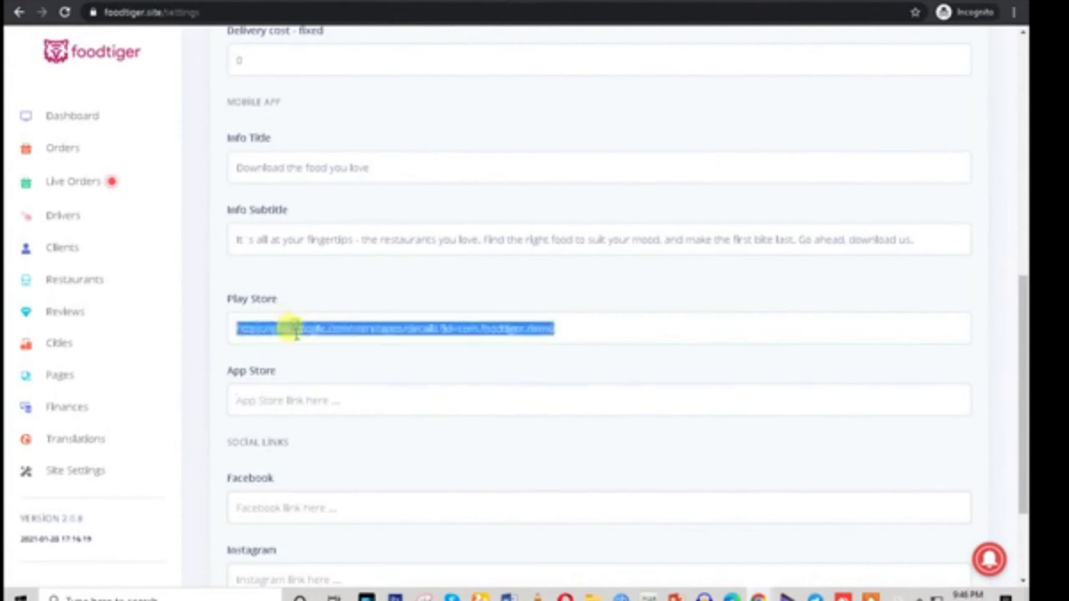
{"action": "scroll", "coordinate": [309, 409], "scroll_direction": "up", "scroll_amount": 7}
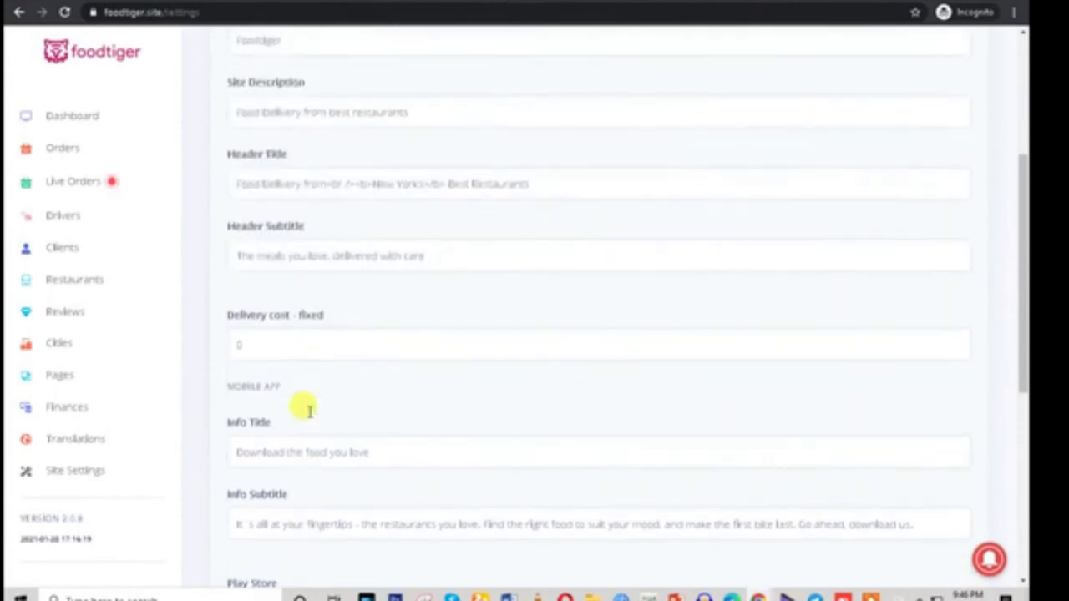
Look over the Images tab's logo, cover and favicon, check the storefront homepage, then go to Setup
{"action": "left_click", "coordinate": [378, 235]}
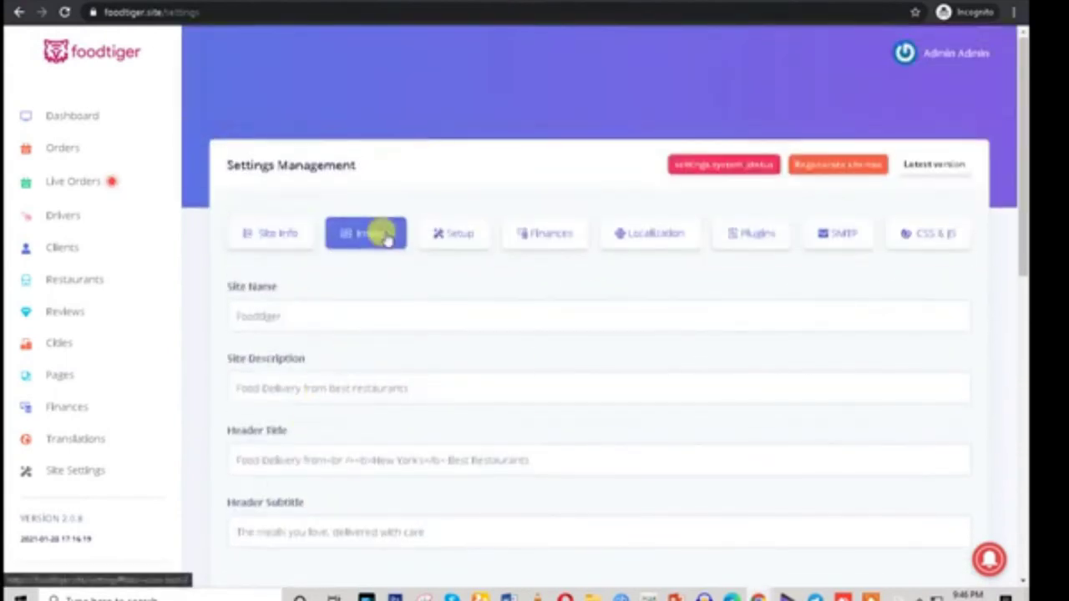
{"action": "scroll", "coordinate": [345, 495], "scroll_direction": "down", "scroll_amount": 2}
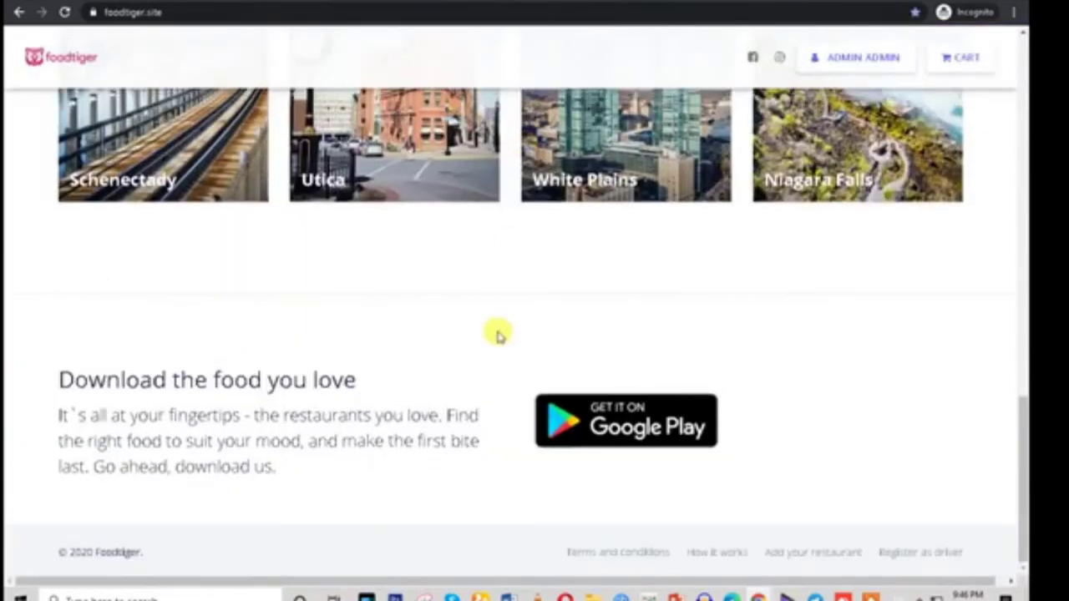
{"action": "scroll", "coordinate": [497, 334], "scroll_direction": "up", "scroll_amount": 15}
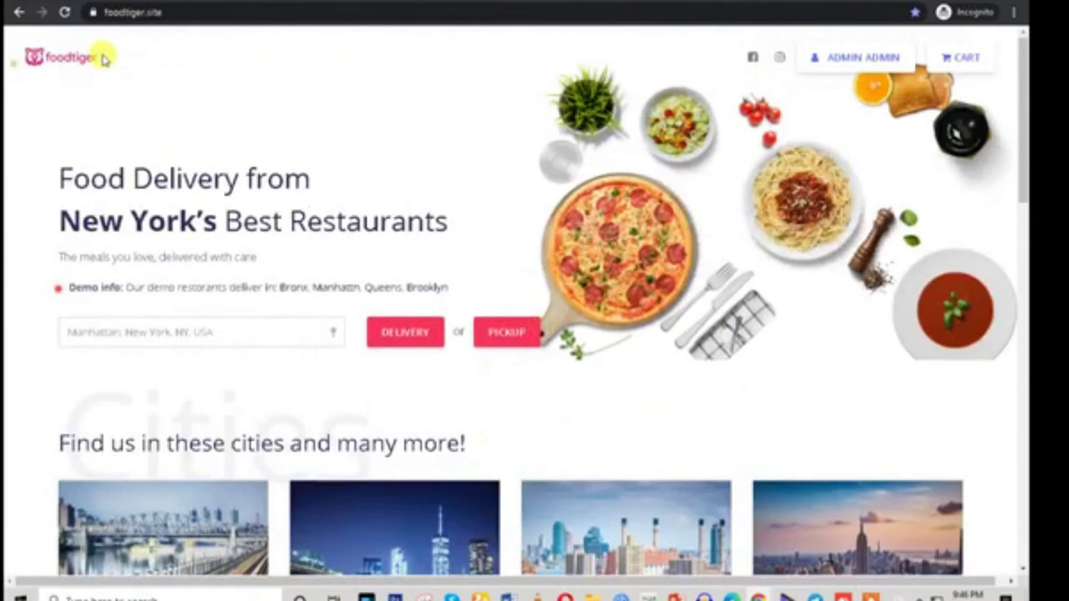
{"action": "left_click_drag", "start_coordinate": [702, 234], "coordinate": [311, 178]}
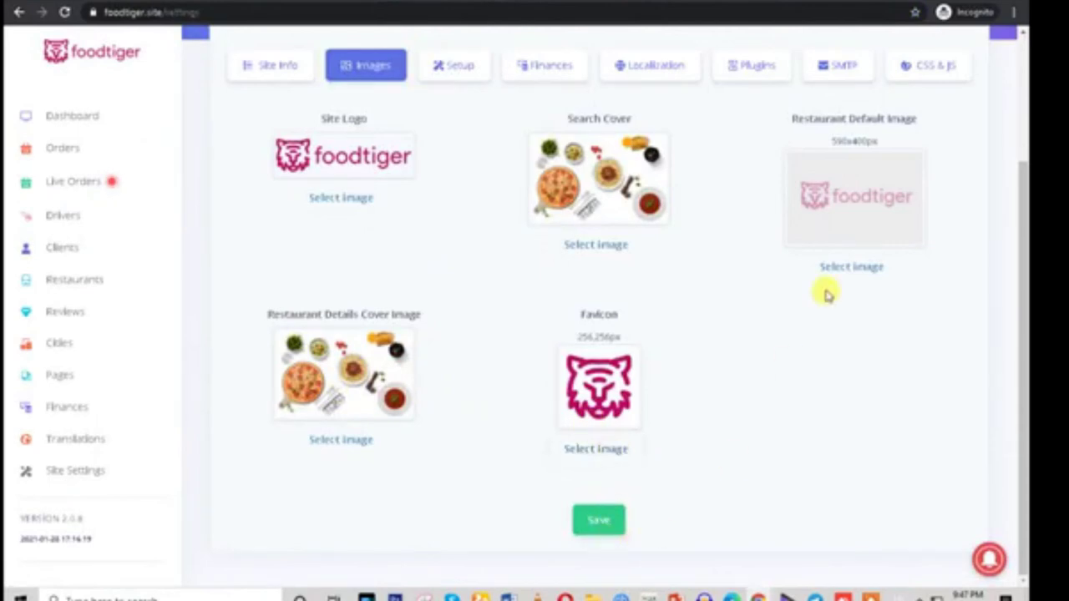
{"action": "left_click", "coordinate": [453, 64]}
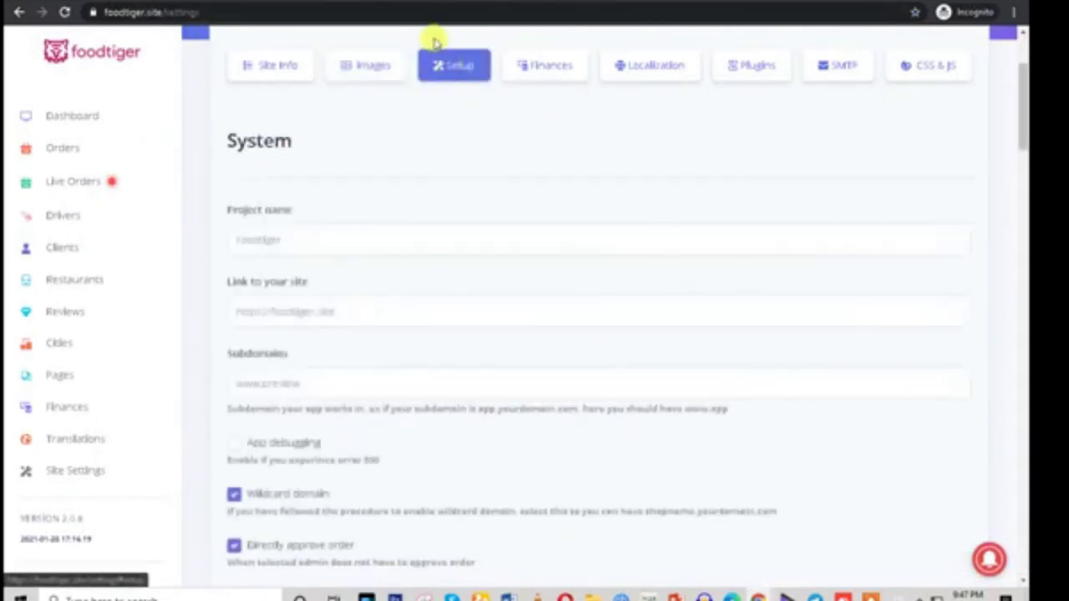
Skim the System setup options, then go to the Finances payment settings
{"action": "scroll", "coordinate": [334, 386], "scroll_direction": "down", "scroll_amount": 12}
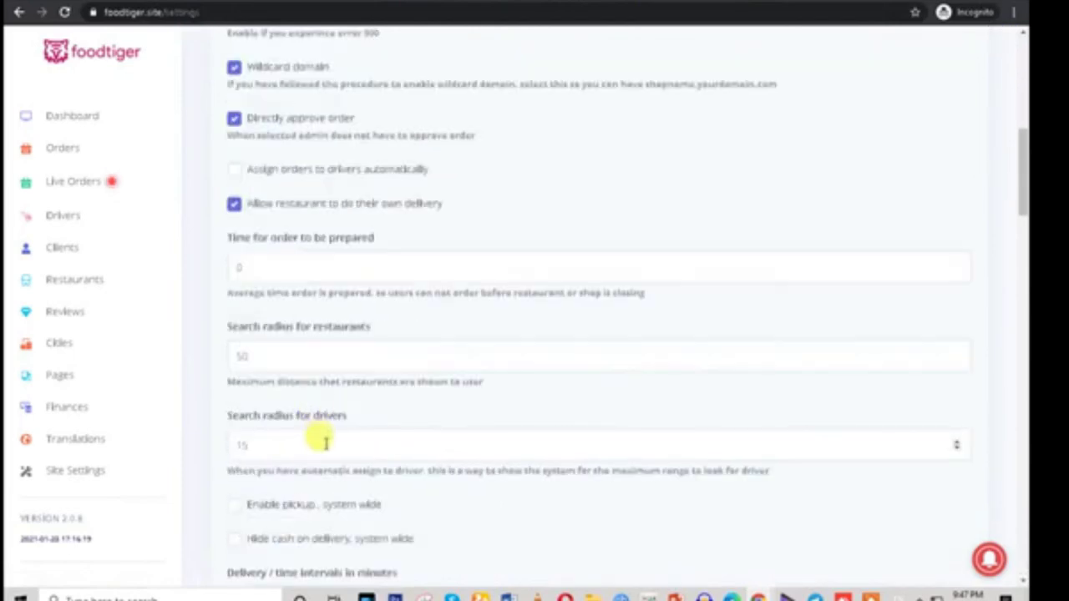
{"action": "scroll", "coordinate": [526, 278], "scroll_direction": "up", "scroll_amount": 12}
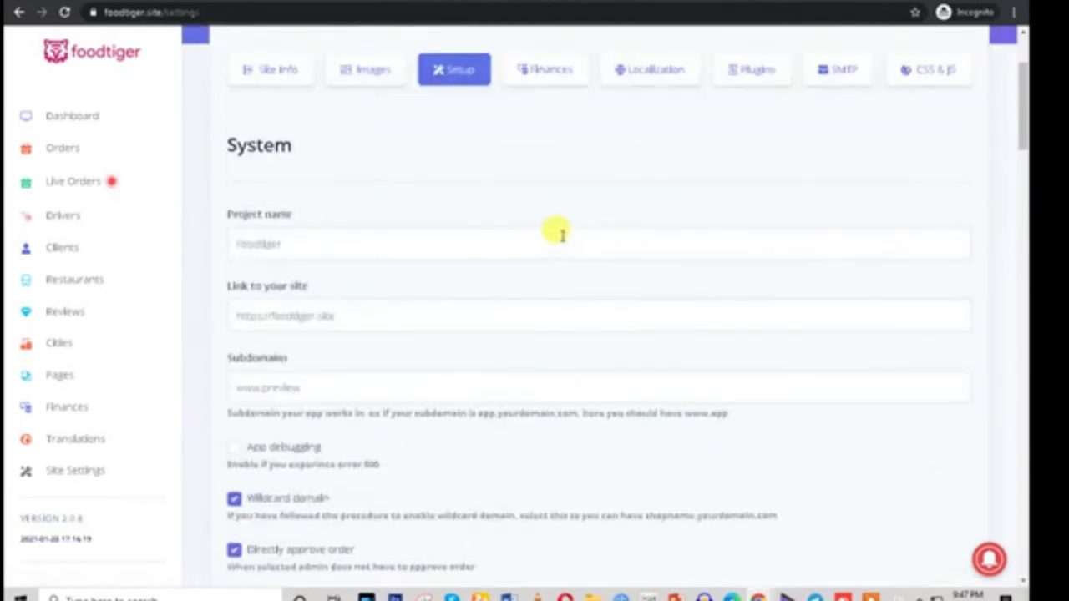
{"action": "left_click", "coordinate": [544, 238]}
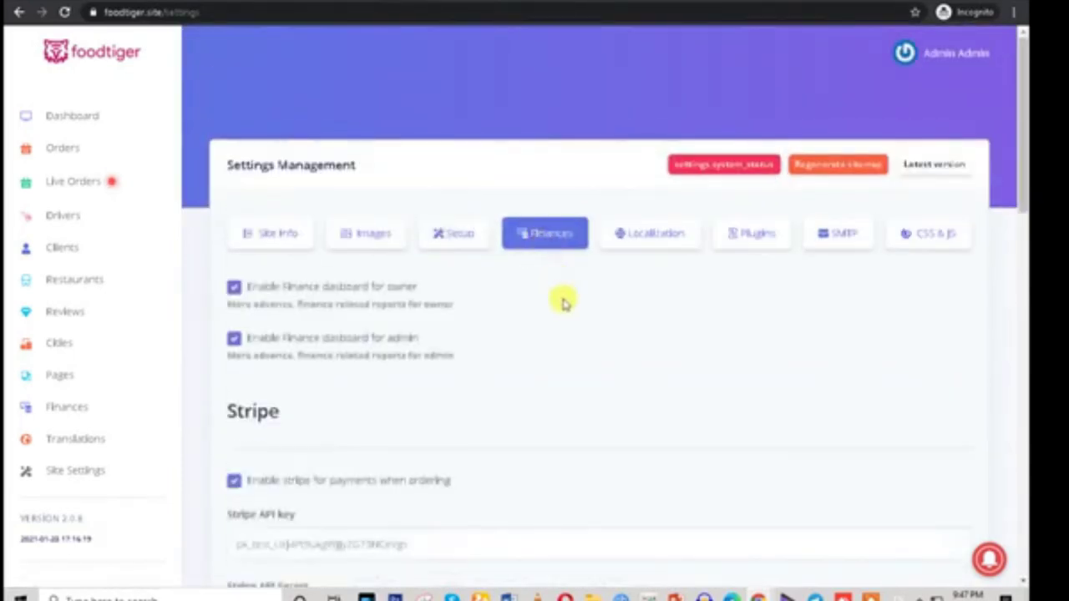
{"action": "scroll", "coordinate": [560, 334], "scroll_direction": "down", "scroll_amount": 5}
{"action": "scroll", "coordinate": [560, 341], "scroll_direction": "down", "scroll_amount": 4}
{"action": "scroll", "coordinate": [560, 341], "scroll_direction": "up", "scroll_amount": 5}
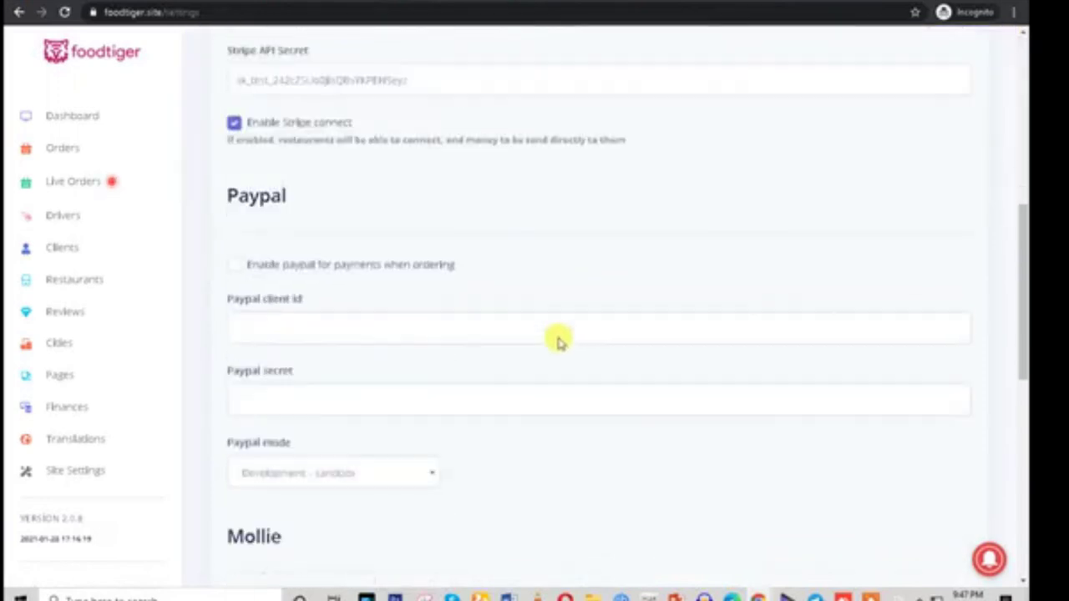
{"action": "scroll", "coordinate": [559, 342], "scroll_direction": "up", "scroll_amount": 3}
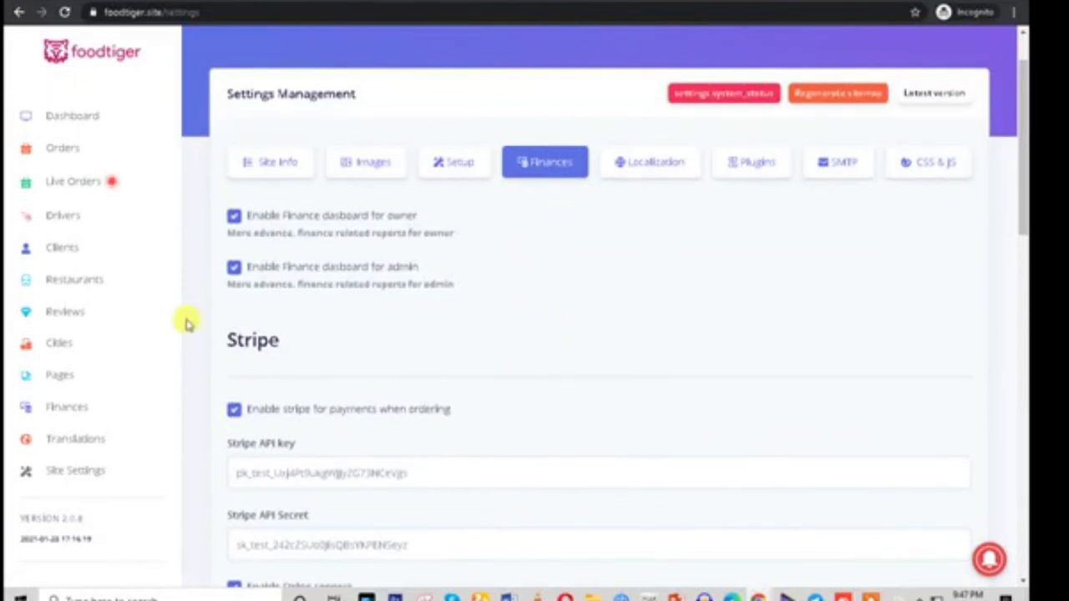
Highlight the Stripe, Paypal, Mollie and Paystack section headings, then return to the page top
{"action": "double_click", "coordinate": [260, 337]}
{"action": "scroll", "coordinate": [268, 339], "scroll_direction": "down", "scroll_amount": 4}
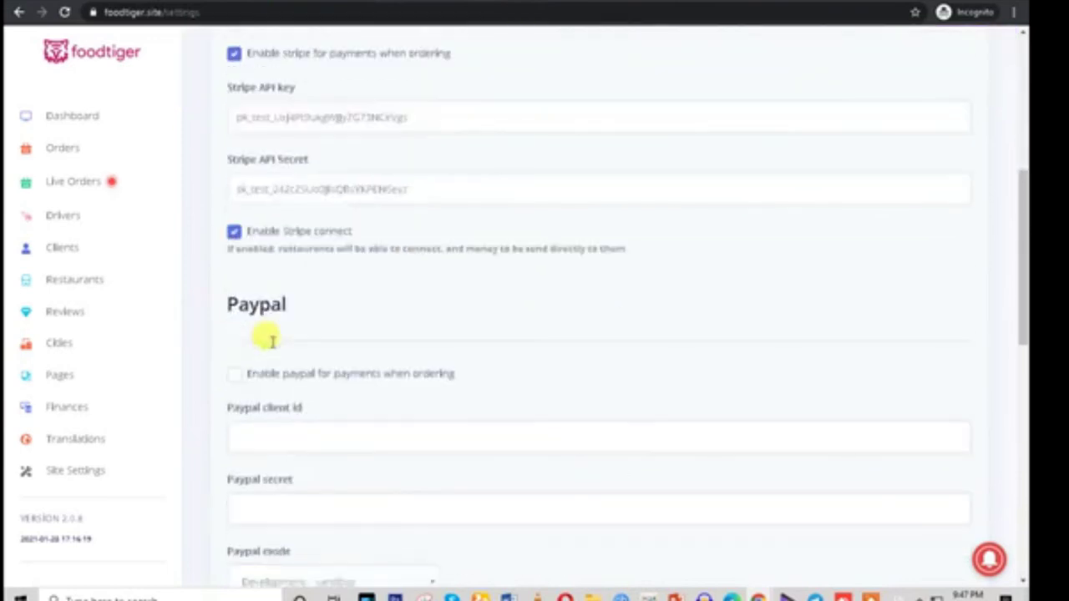
{"action": "double_click", "coordinate": [252, 302]}
{"action": "scroll", "coordinate": [249, 334], "scroll_direction": "down", "scroll_amount": 4}
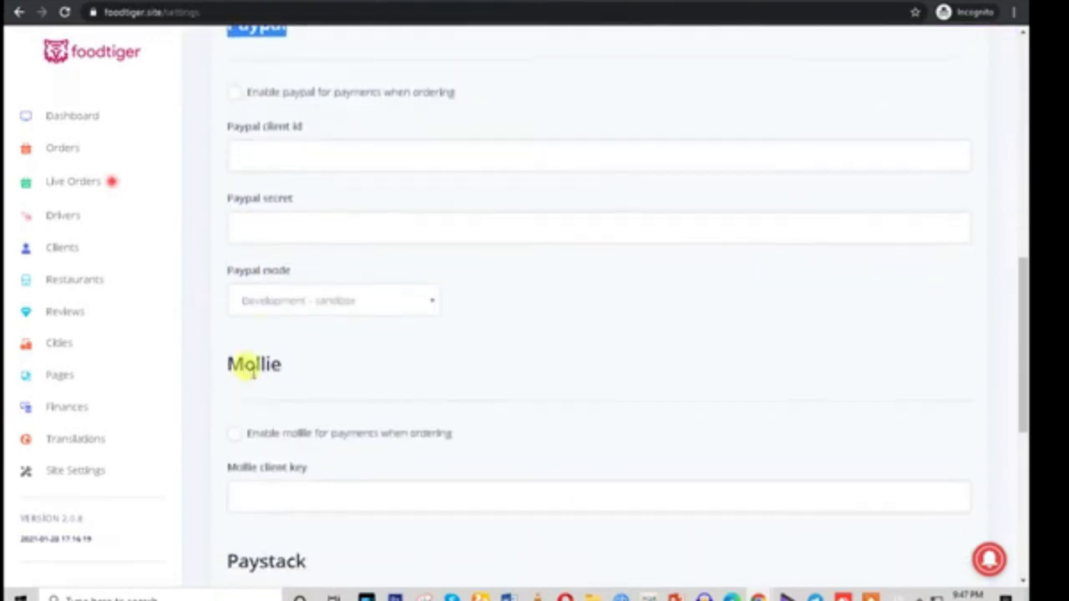
{"action": "double_click", "coordinate": [251, 363]}
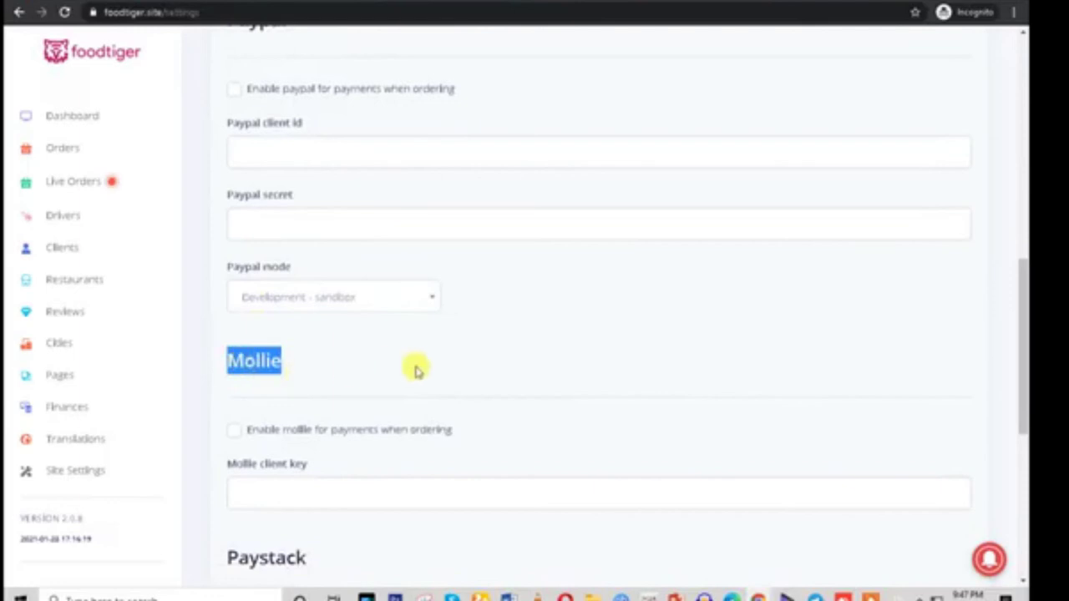
{"action": "scroll", "coordinate": [417, 371], "scroll_direction": "down", "scroll_amount": 3}
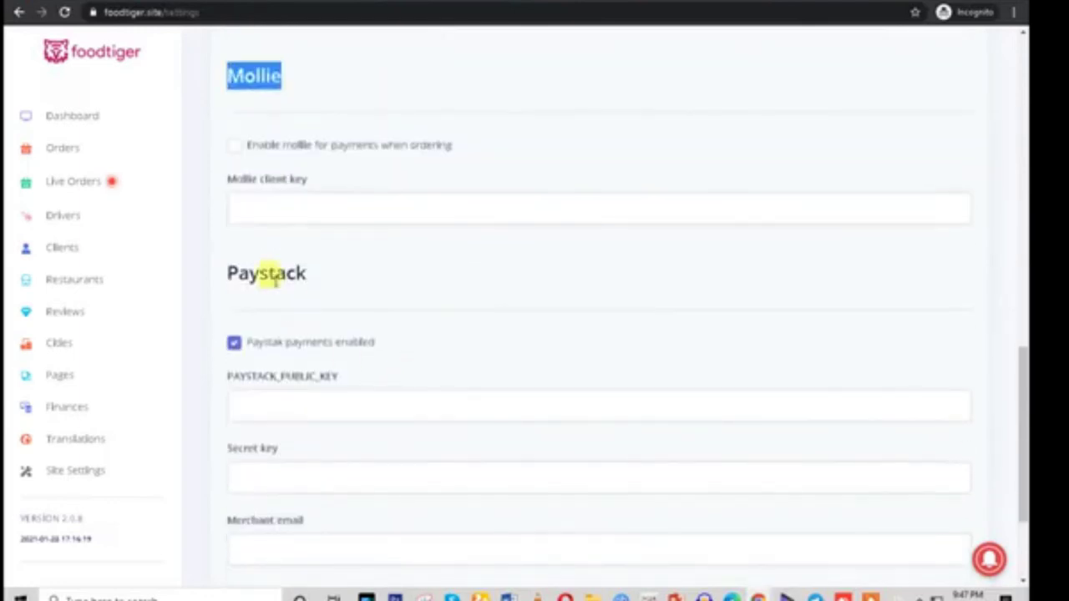
{"action": "double_click", "coordinate": [267, 275]}
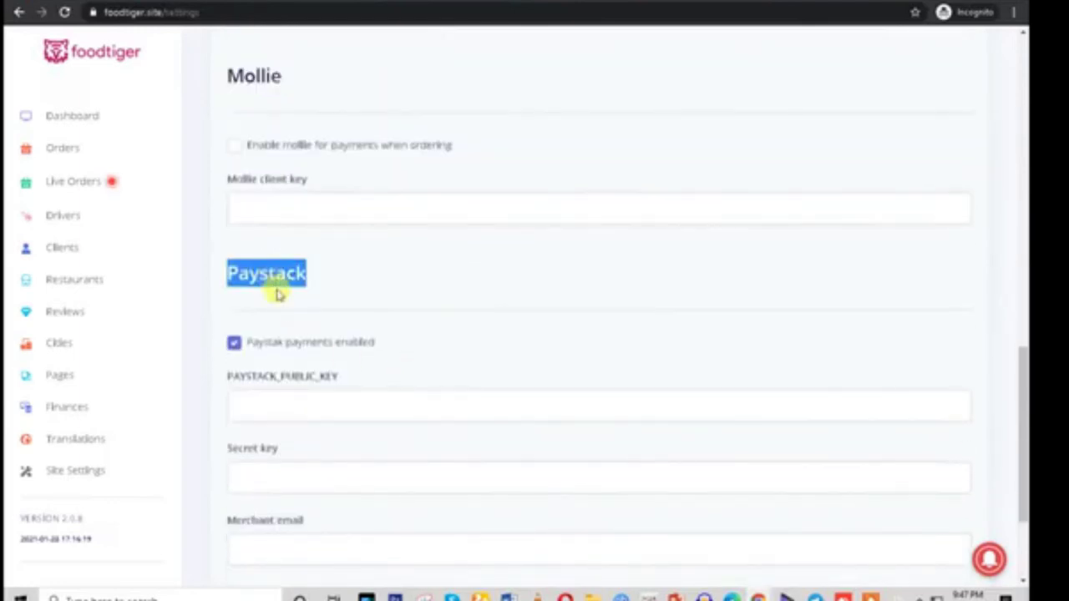
{"action": "scroll", "coordinate": [278, 294], "scroll_direction": "down", "scroll_amount": 2}
{"action": "scroll", "coordinate": [379, 503], "scroll_direction": "up", "scroll_amount": 1}
{"action": "scroll", "coordinate": [378, 502], "scroll_direction": "down", "scroll_amount": 1}
{"action": "scroll", "coordinate": [378, 504], "scroll_direction": "up", "scroll_amount": 5}
{"action": "scroll", "coordinate": [378, 507], "scroll_direction": "up", "scroll_amount": 3}
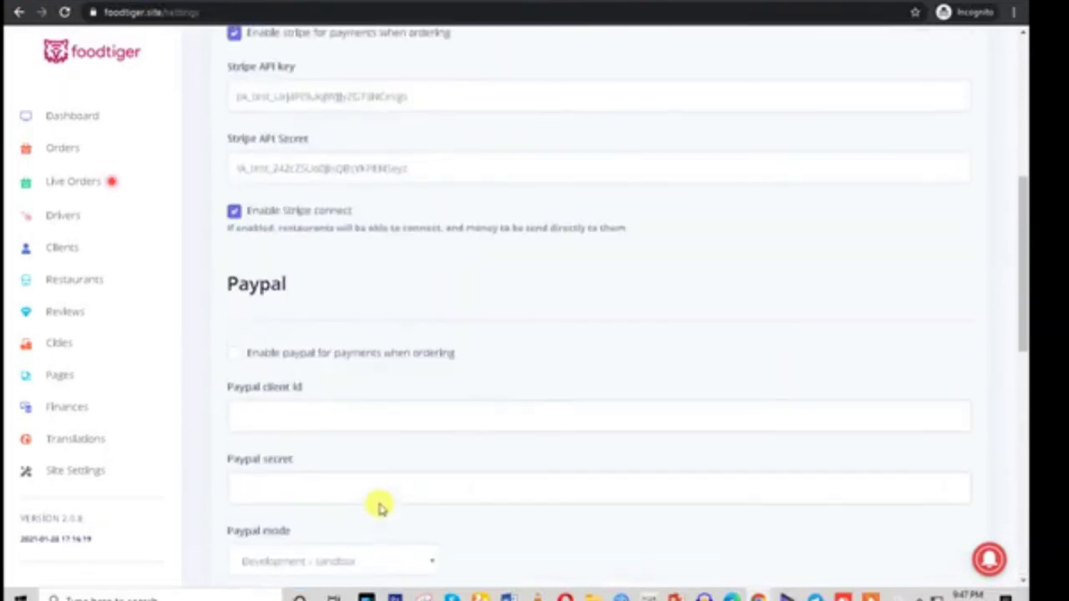
{"action": "scroll", "coordinate": [379, 507], "scroll_direction": "up", "scroll_amount": 4}
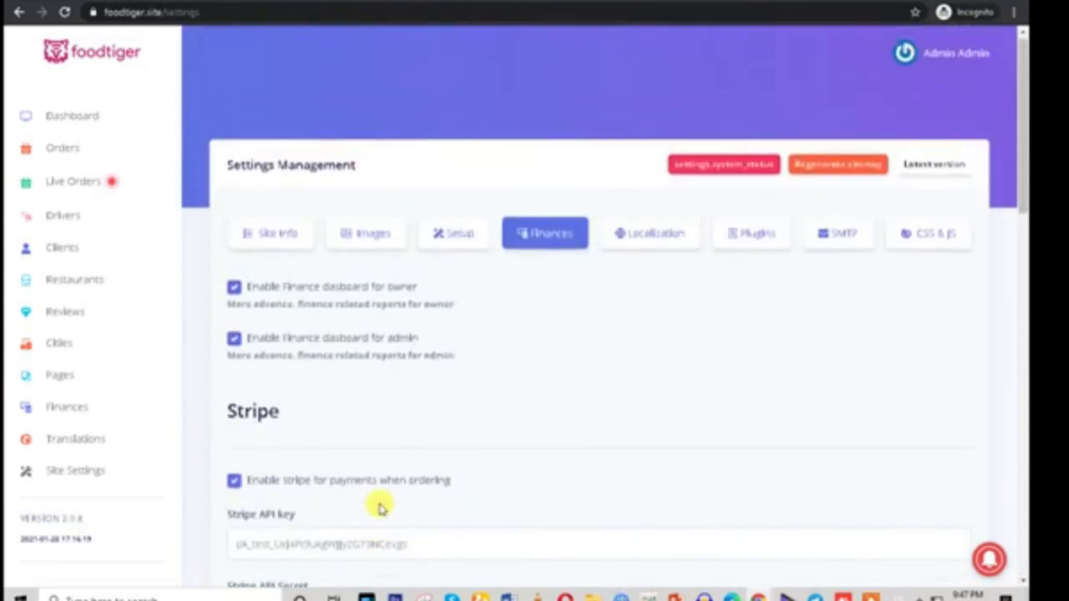
Review the Localization settings, browsing default languages while keeping Turkish selected
{"action": "left_click", "coordinate": [628, 228]}
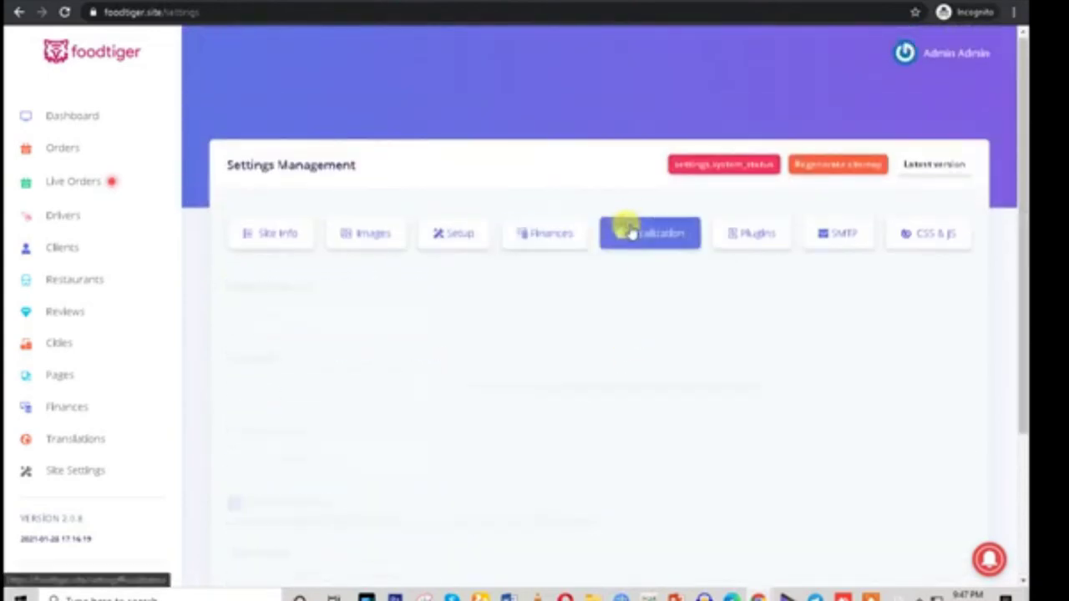
{"action": "scroll", "coordinate": [604, 358], "scroll_direction": "down", "scroll_amount": 1}
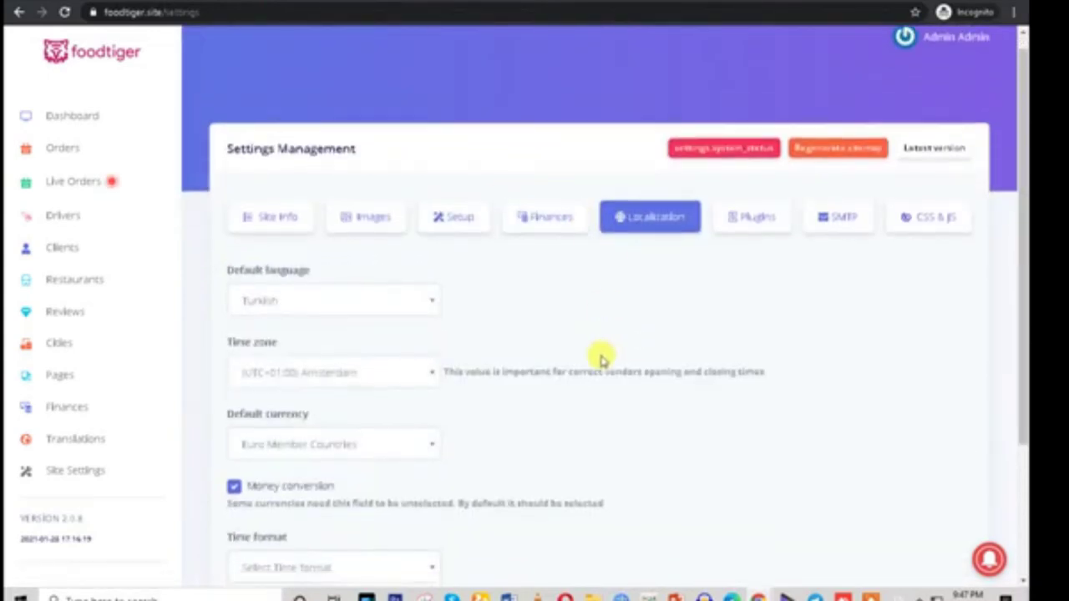
{"action": "left_click", "coordinate": [354, 246]}
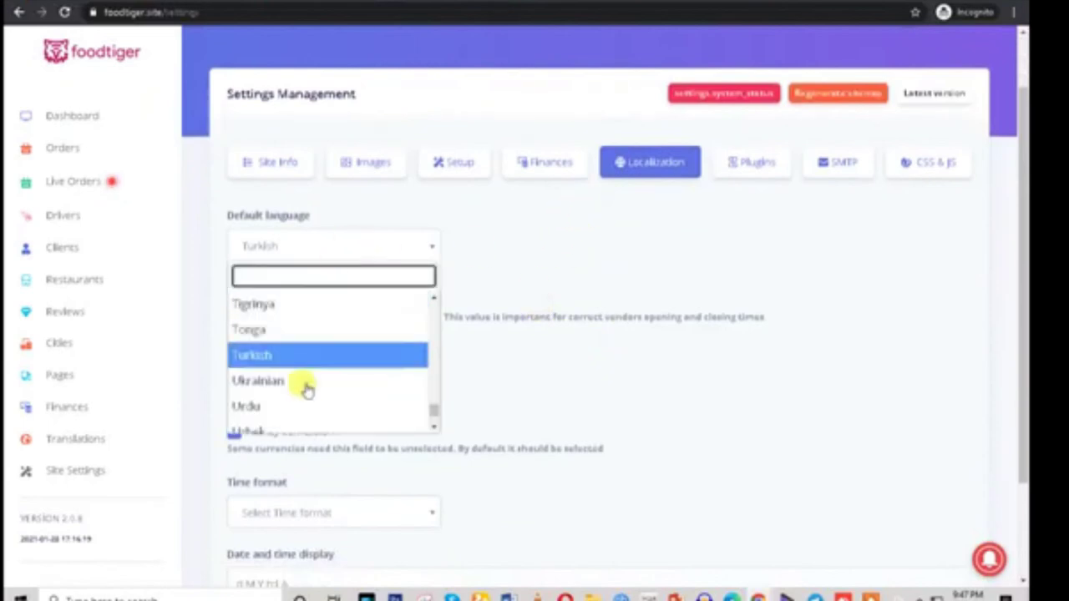
{"action": "scroll", "coordinate": [303, 418], "scroll_direction": "down", "scroll_amount": 2}
{"action": "scroll", "coordinate": [304, 418], "scroll_direction": "up", "scroll_amount": 6}
{"action": "scroll", "coordinate": [301, 414], "scroll_direction": "down", "scroll_amount": 3}
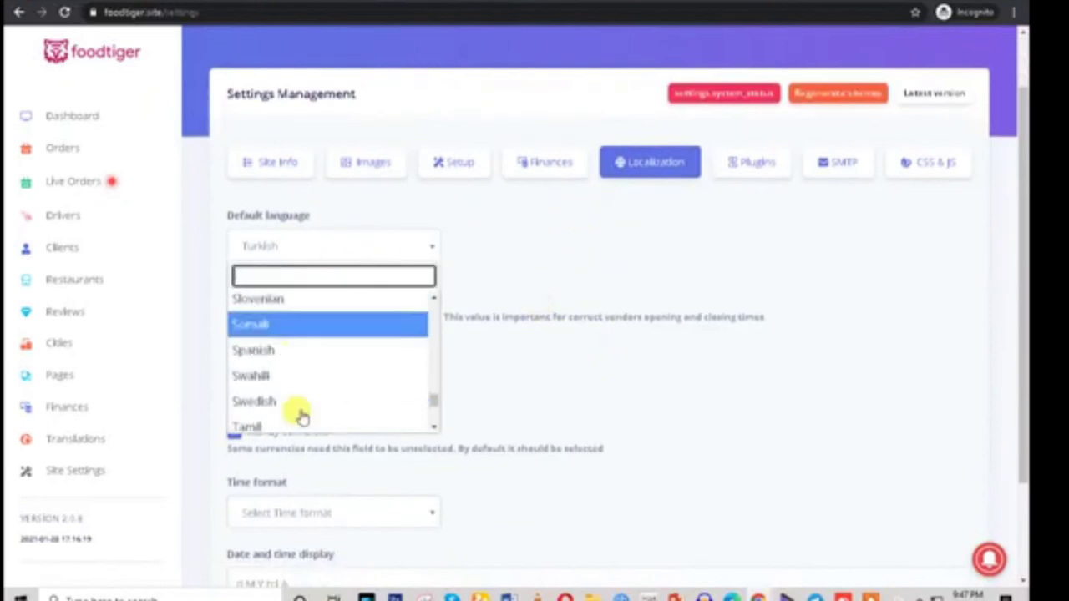
{"action": "left_click", "coordinate": [535, 253]}
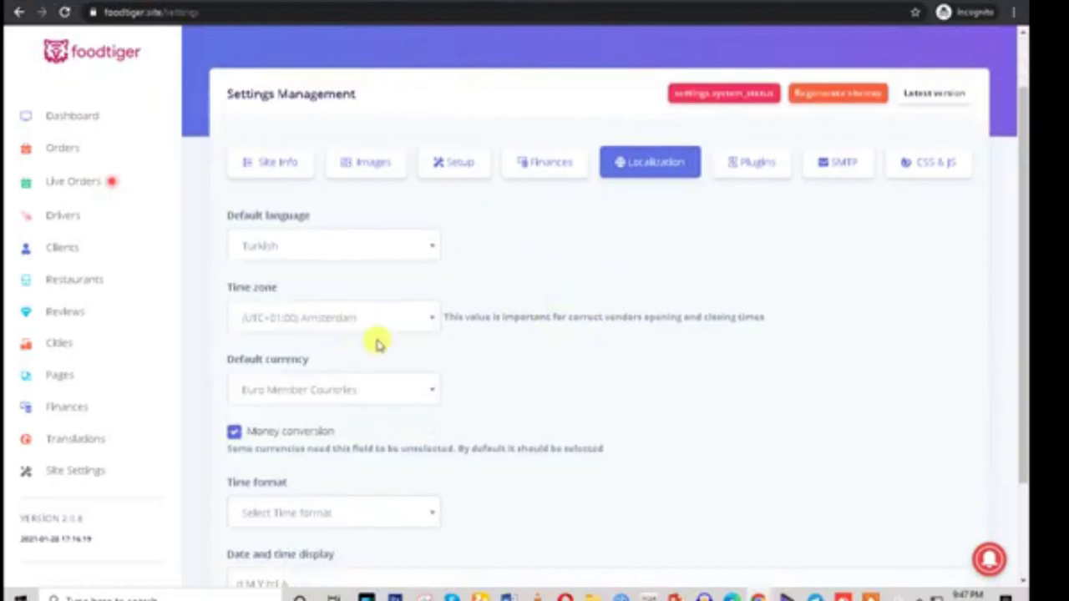
{"action": "scroll", "coordinate": [508, 406], "scroll_direction": "down", "scroll_amount": 2}
{"action": "scroll", "coordinate": [392, 413], "scroll_direction": "up", "scroll_amount": 3}
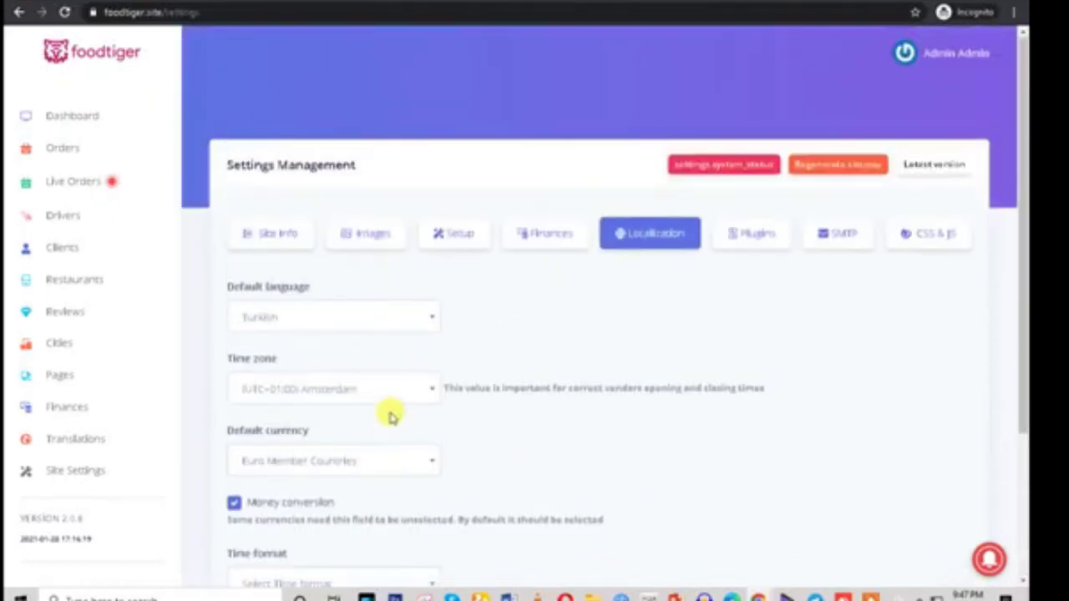
Look through the Plugins settings, including Google and the Facebook client id
{"action": "left_click", "coordinate": [755, 238]}
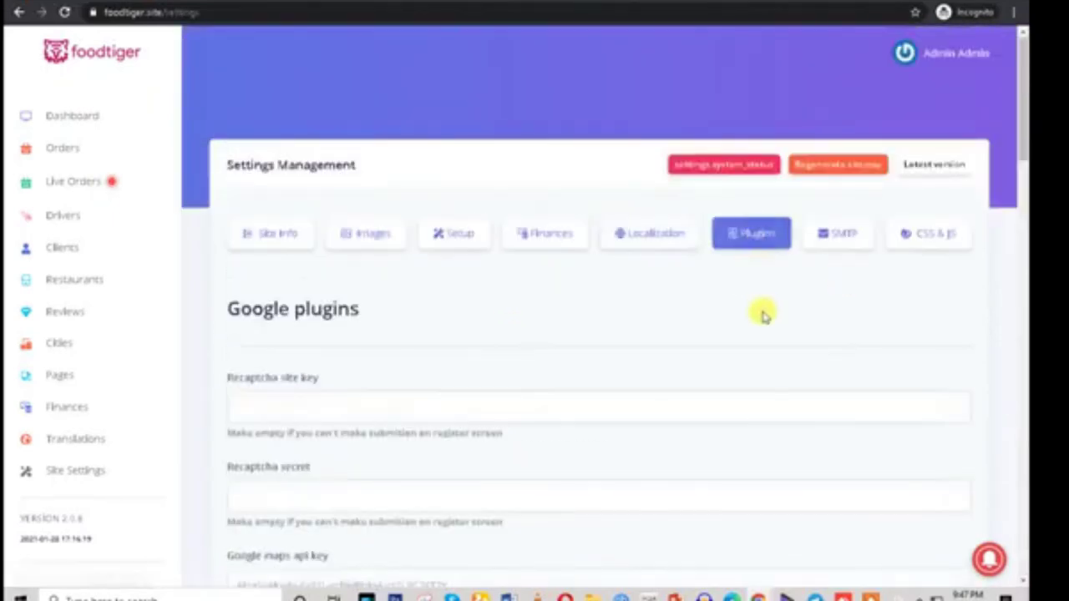
{"action": "scroll", "coordinate": [763, 310], "scroll_direction": "down", "scroll_amount": 4}
{"action": "scroll", "coordinate": [764, 316], "scroll_direction": "down", "scroll_amount": 15}
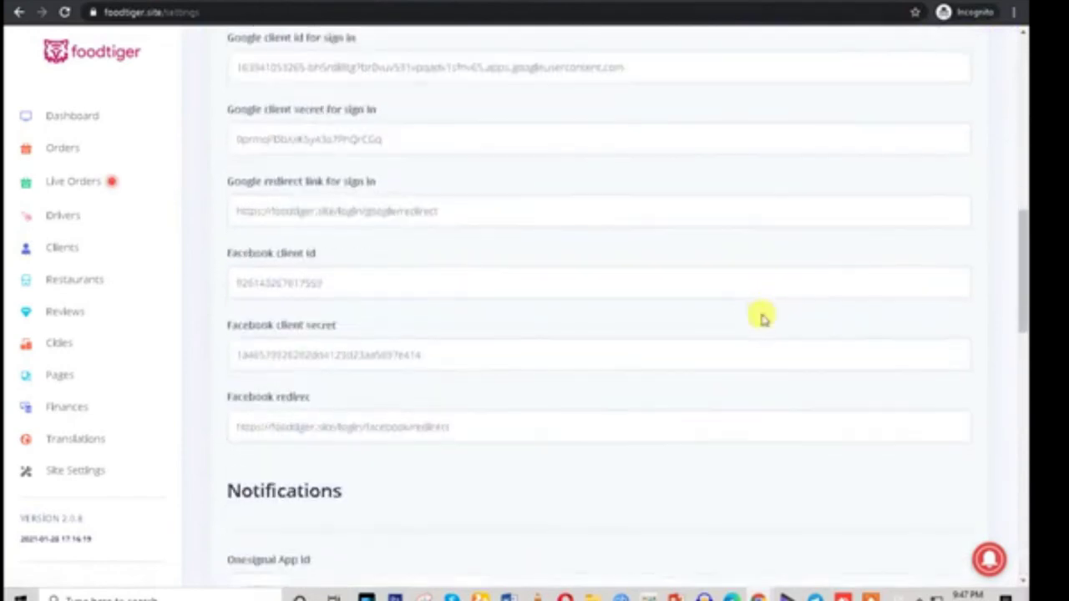
{"action": "scroll", "coordinate": [762, 313], "scroll_direction": "down", "scroll_amount": 4}
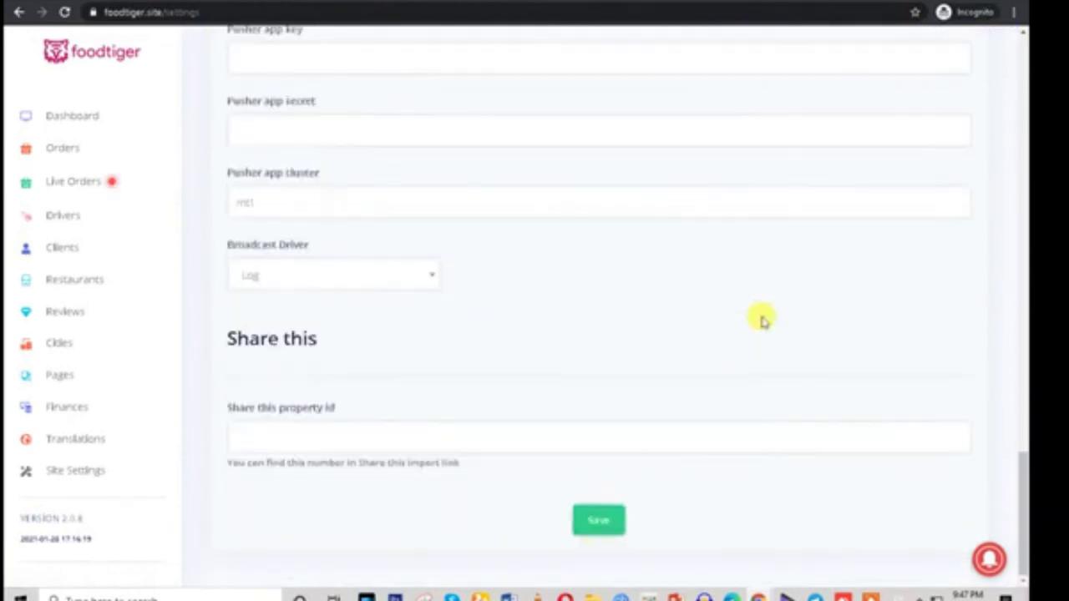
{"action": "scroll", "coordinate": [370, 279], "scroll_direction": "up", "scroll_amount": 11}
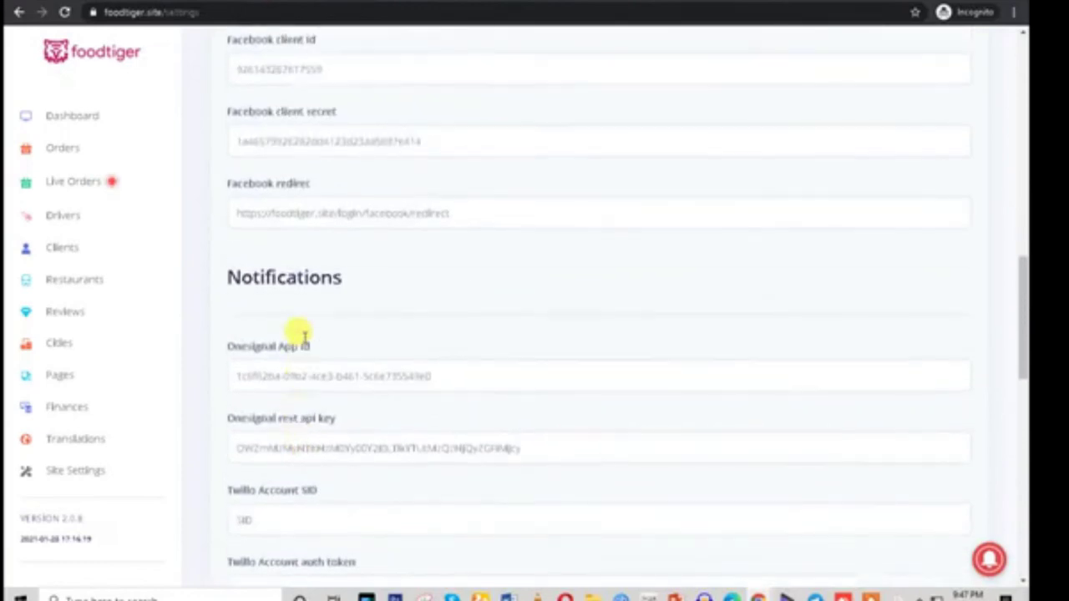
{"action": "left_click_drag", "start_coordinate": [215, 303], "coordinate": [384, 314]}
{"action": "scroll", "coordinate": [393, 322], "scroll_direction": "up", "scroll_amount": 3}
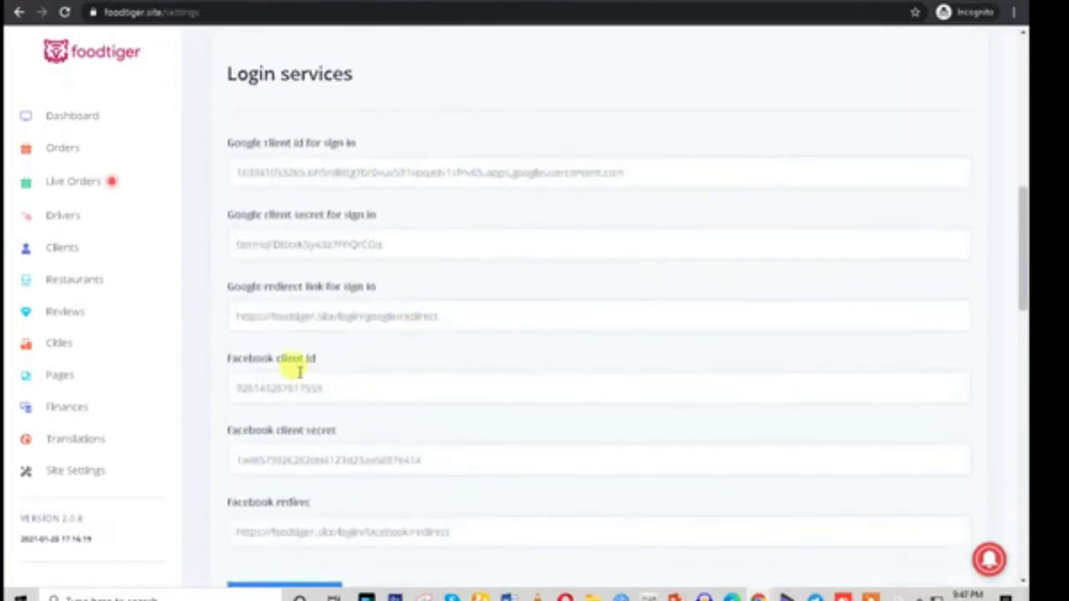
{"action": "left_click_drag", "start_coordinate": [234, 357], "coordinate": [441, 376]}
{"action": "scroll", "coordinate": [438, 376], "scroll_direction": "up", "scroll_amount": 8}
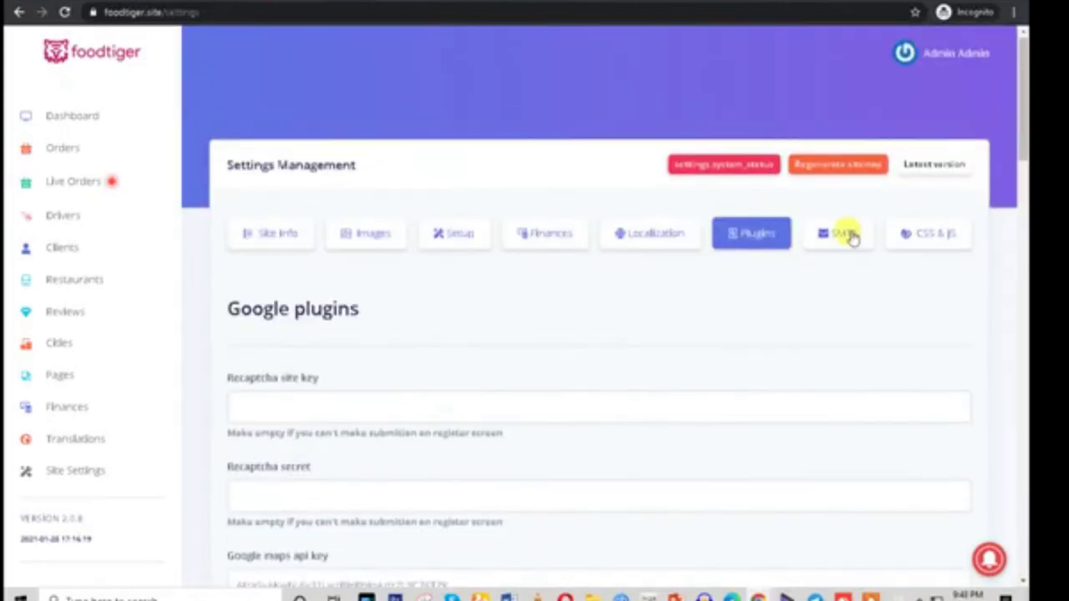
Check the SMTP and CSS & JS settings, then open the system status page
{"action": "left_click", "coordinate": [848, 234]}
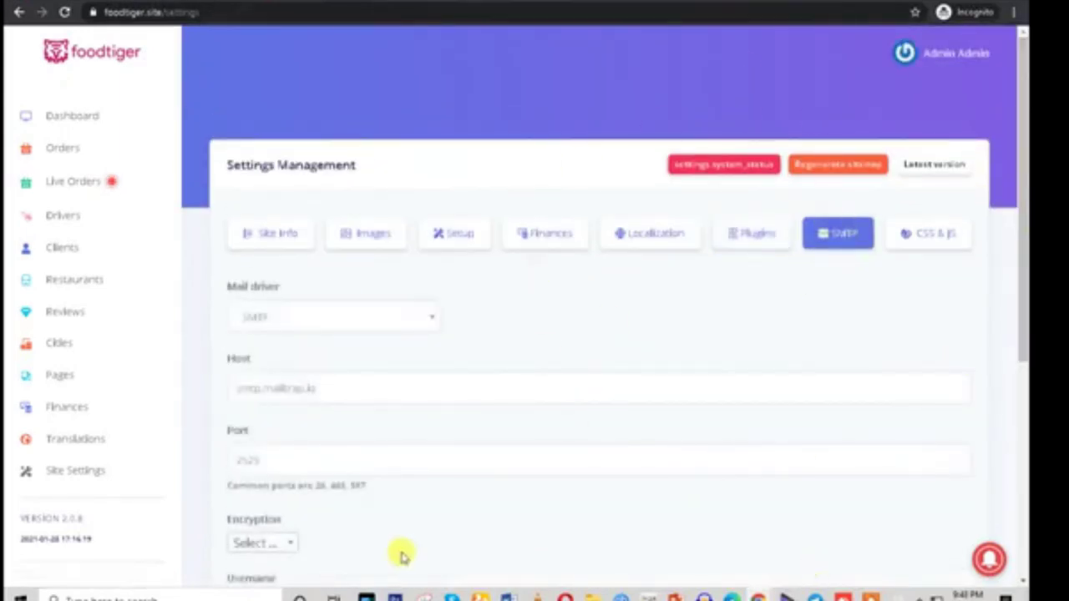
{"action": "left_click", "coordinate": [925, 250]}
{"action": "scroll", "coordinate": [782, 493], "scroll_direction": "down", "scroll_amount": 2}
{"action": "scroll", "coordinate": [780, 501], "scroll_direction": "down", "scroll_amount": 2}
{"action": "scroll", "coordinate": [780, 507], "scroll_direction": "up", "scroll_amount": 4}
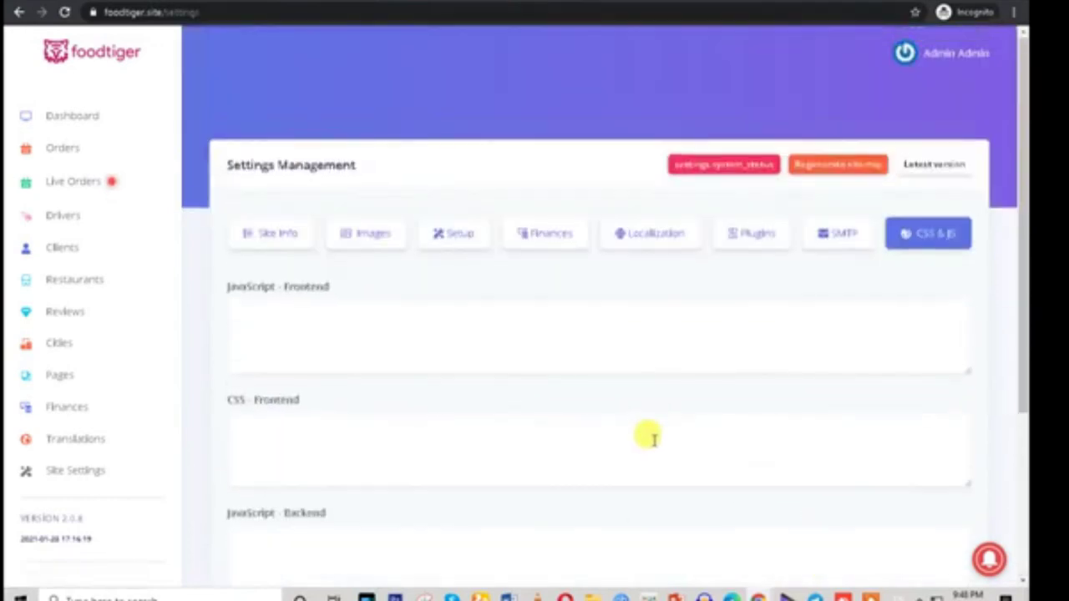
{"action": "left_click", "coordinate": [843, 238]}
{"action": "left_click", "coordinate": [723, 164]}
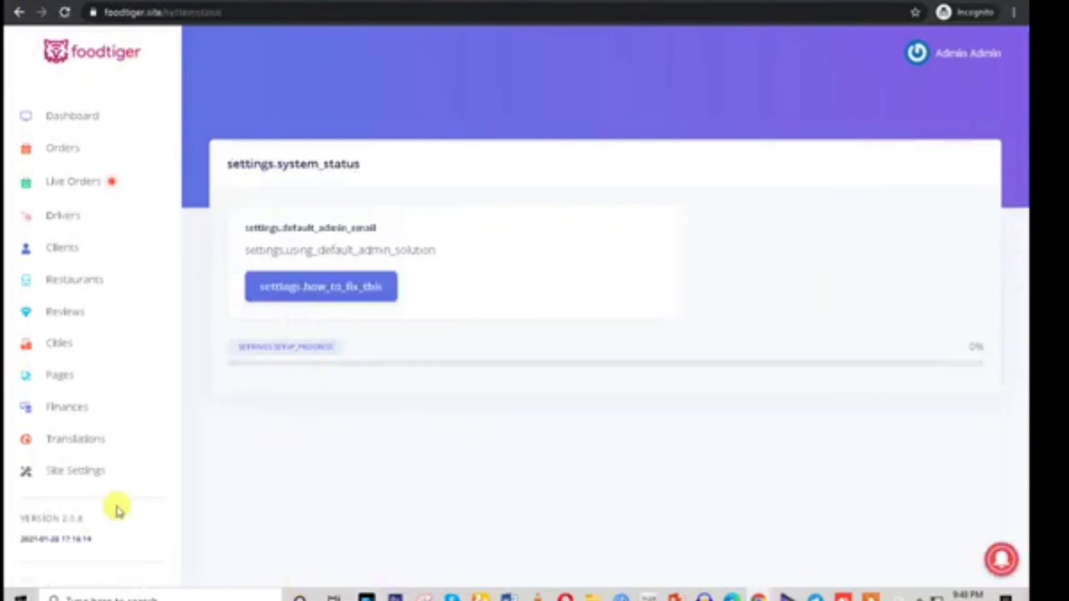
Log out of the admin account and go to the login page
{"action": "left_click", "coordinate": [928, 55]}
{"action": "left_click", "coordinate": [901, 150]}
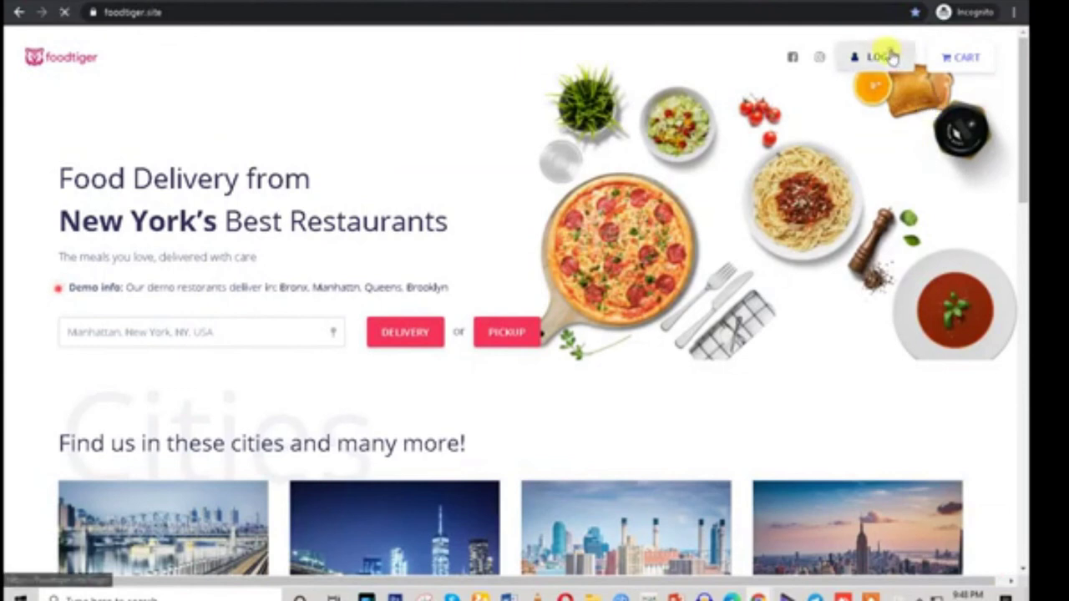
{"action": "left_click", "coordinate": [887, 55]}
Copy the demo owner's username from the DEMO credentials into the Email field
{"action": "scroll", "coordinate": [685, 262], "scroll_direction": "up", "scroll_amount": 4}
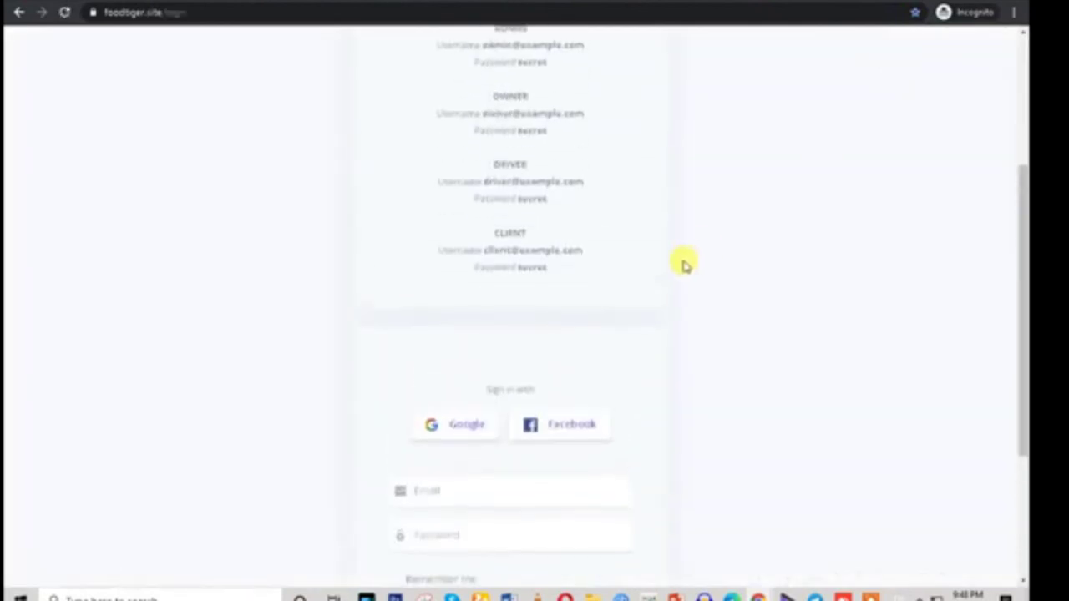
{"action": "left_click_drag", "start_coordinate": [484, 214], "coordinate": [582, 213]}
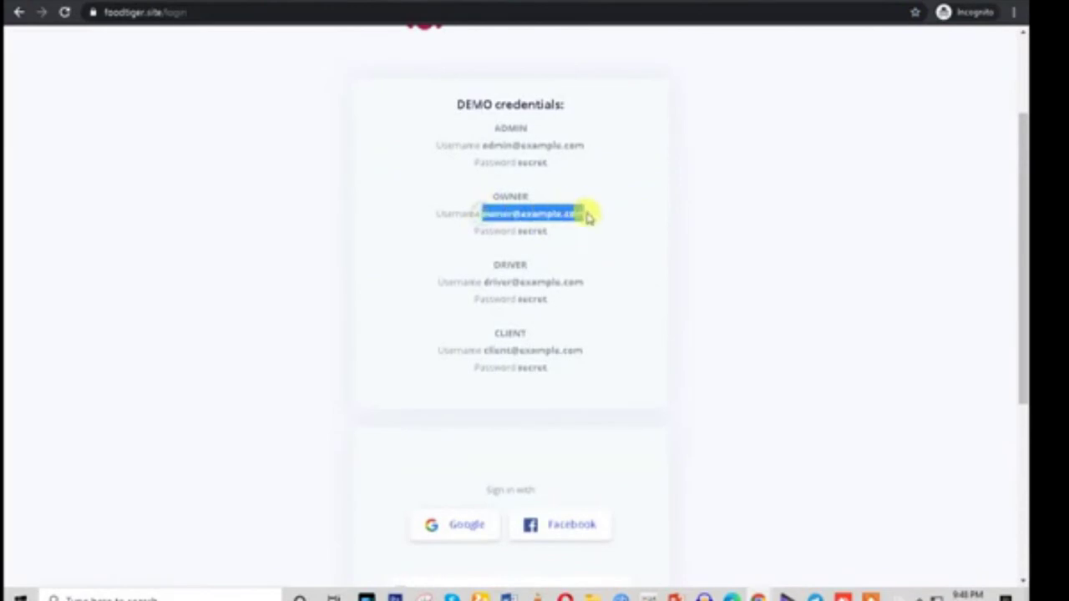
{"action": "right_click", "coordinate": [564, 226]}
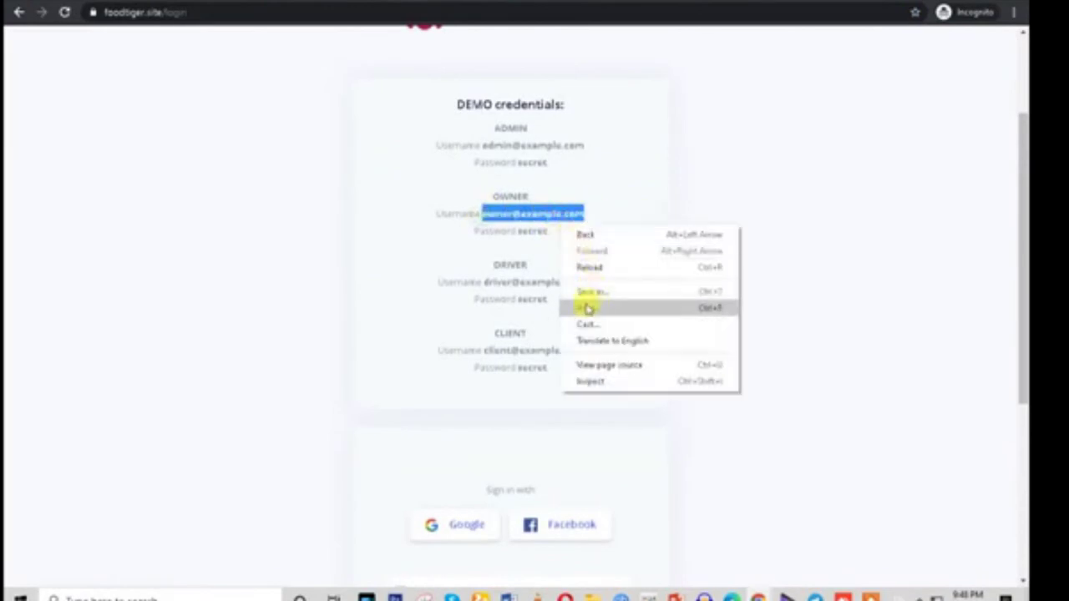
{"action": "left_click", "coordinate": [490, 214]}
{"action": "left_click_drag", "start_coordinate": [484, 214], "coordinate": [598, 214]}
{"action": "key", "text": "ctrl+c"}
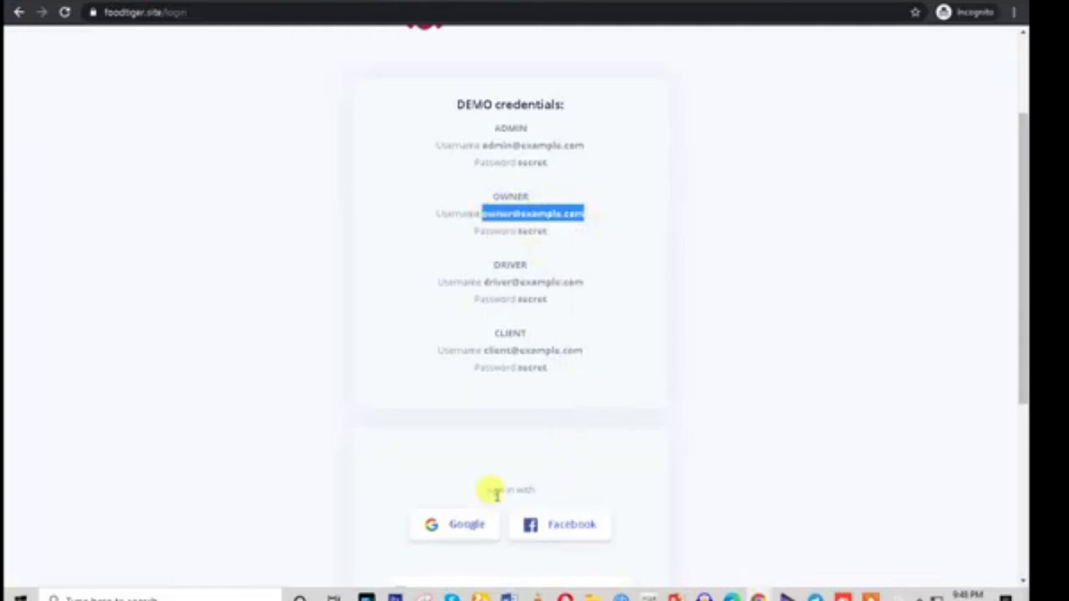
{"action": "scroll", "coordinate": [492, 468], "scroll_direction": "down", "scroll_amount": 3}
{"action": "left_click", "coordinate": [452, 305]}
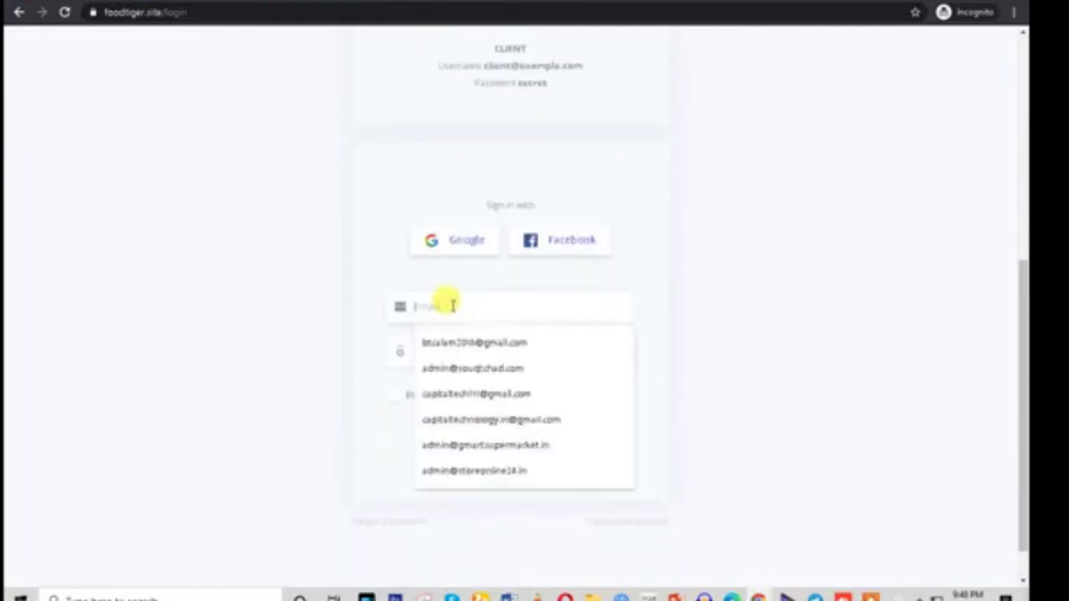
{"action": "key", "text": "ctrl+v"}
Copy the demo owner's password into the Password field
{"action": "scroll", "coordinate": [656, 246], "scroll_direction": "up", "scroll_amount": 3}
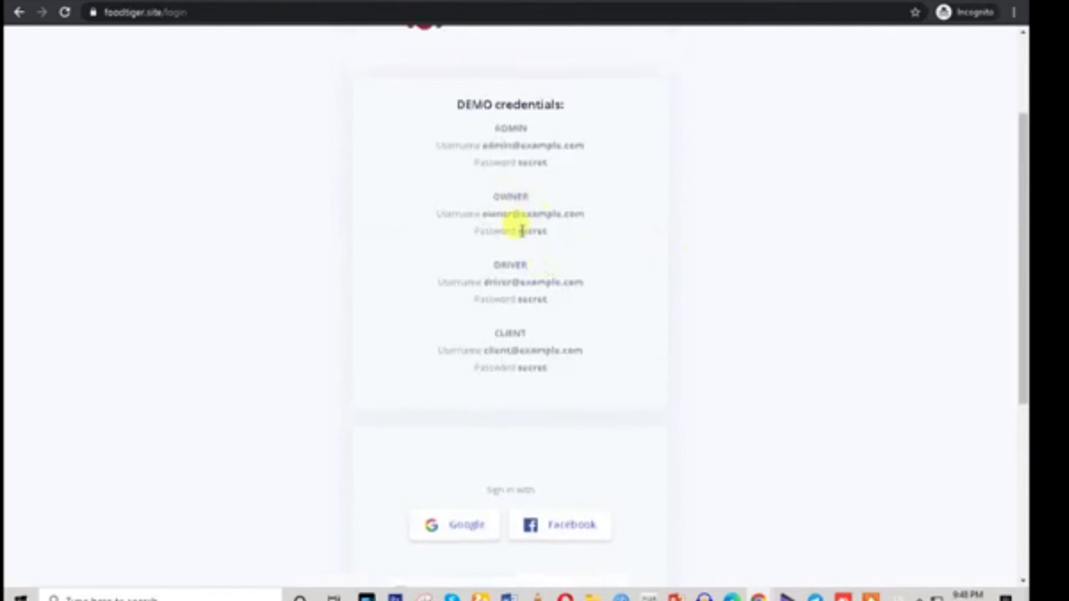
{"action": "left_click_drag", "start_coordinate": [518, 237], "coordinate": [560, 236]}
{"action": "scroll", "coordinate": [560, 237], "scroll_direction": "down", "scroll_amount": 4}
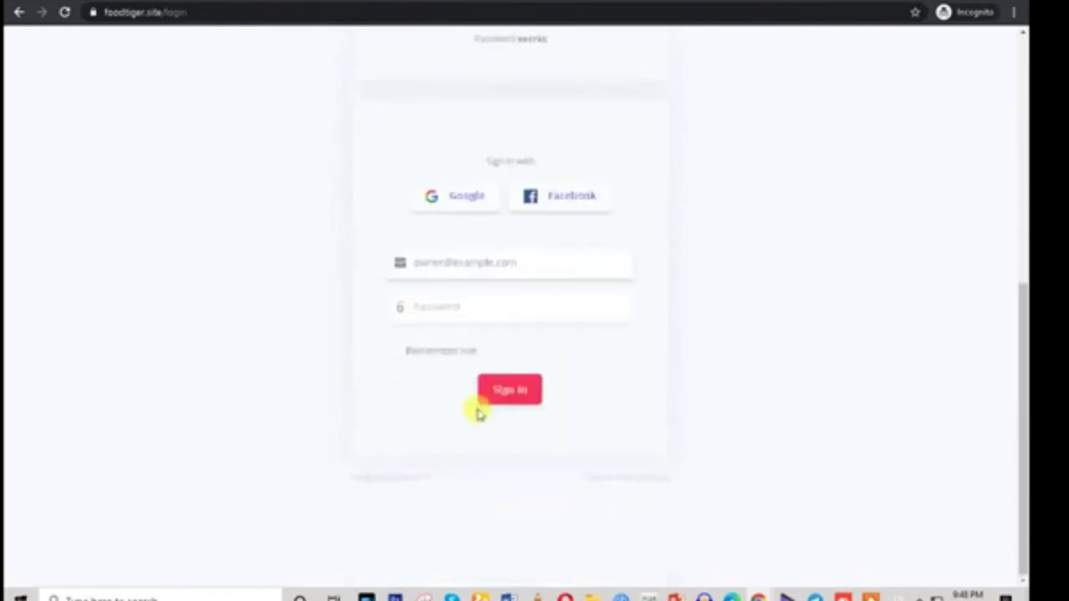
{"action": "left_click", "coordinate": [438, 306]}
{"action": "key", "text": "ctrl+v"}
Sign in as the restaurant owner and bring up the Live Orders board
{"action": "left_click", "coordinate": [511, 392]}
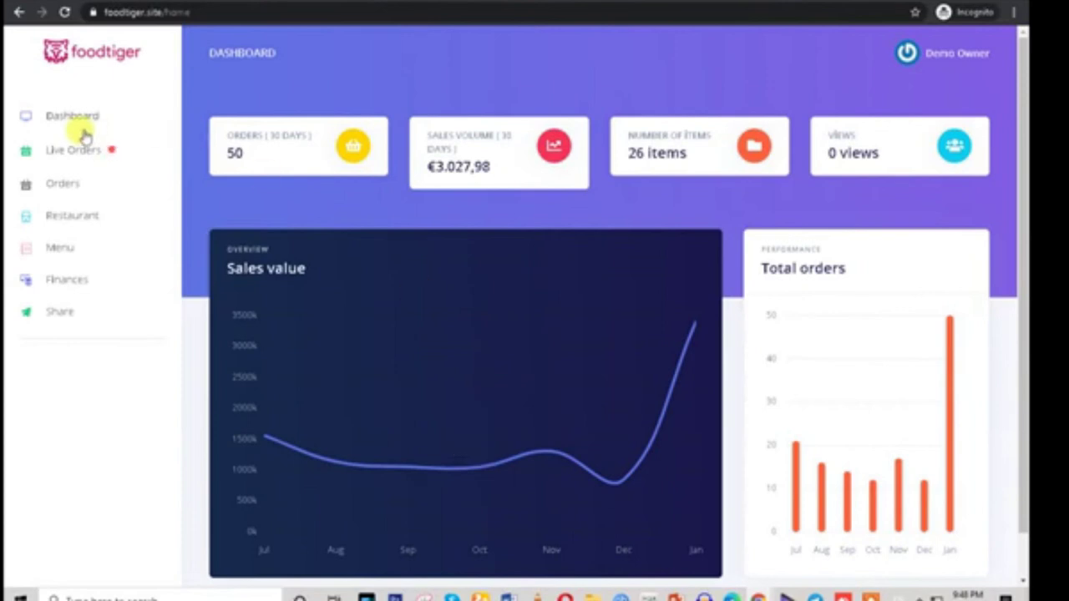
{"action": "scroll", "coordinate": [573, 323], "scroll_direction": "down", "scroll_amount": 1}
{"action": "left_click", "coordinate": [71, 151]}
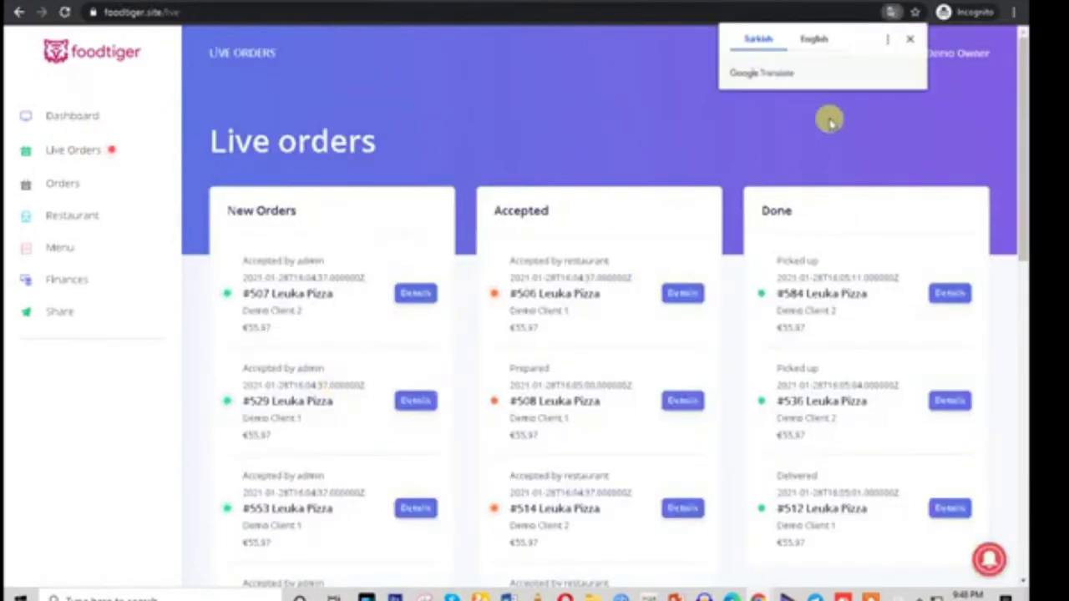
{"action": "left_click", "coordinate": [916, 40]}
{"action": "scroll", "coordinate": [505, 288], "scroll_direction": "down", "scroll_amount": 4}
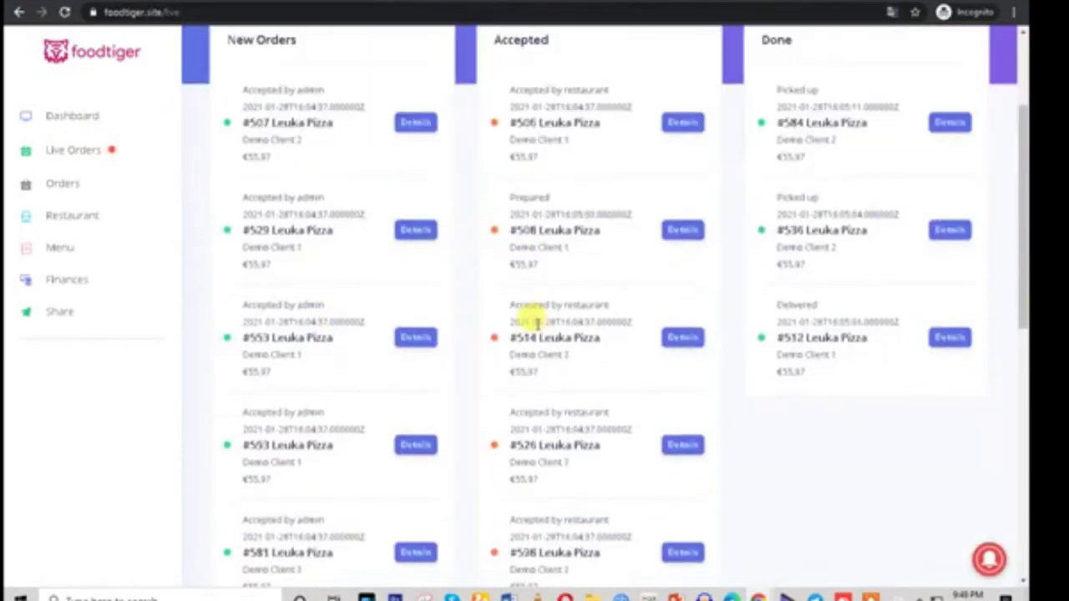
{"action": "scroll", "coordinate": [519, 384], "scroll_direction": "up", "scroll_amount": 5}
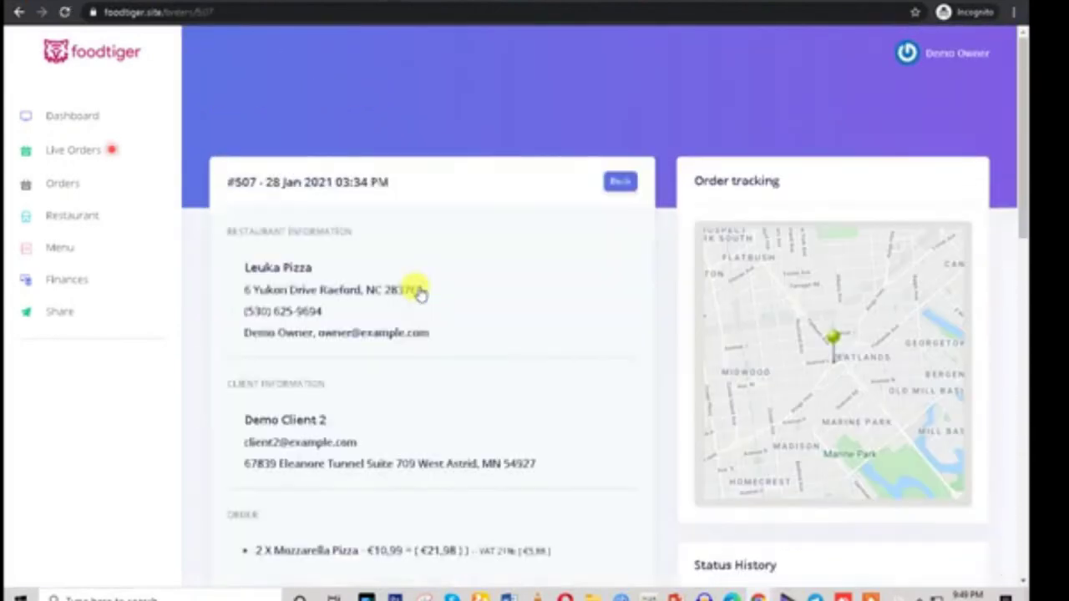
{"action": "scroll", "coordinate": [418, 291], "scroll_direction": "down", "scroll_amount": 10}
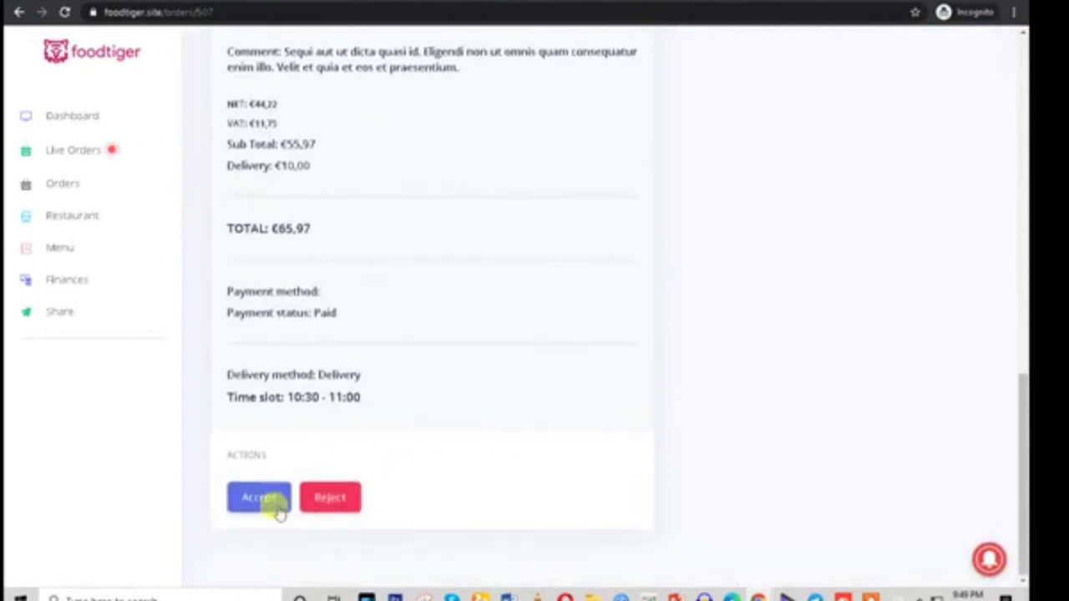
Accept order #507 with a 20-minute preparation time
{"action": "left_click", "coordinate": [250, 499]}
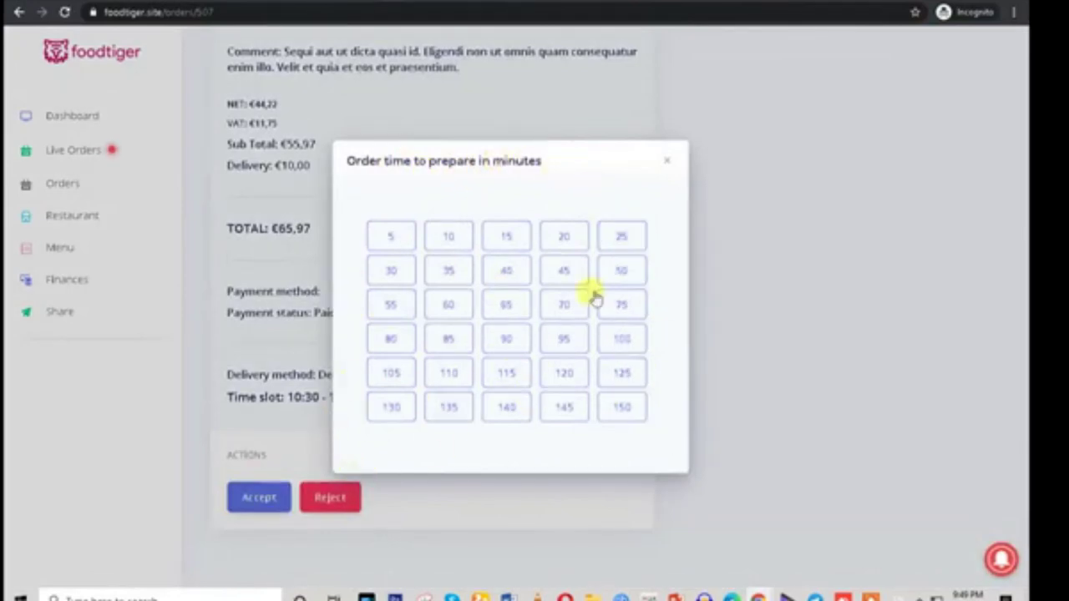
{"action": "left_click", "coordinate": [565, 271]}
{"action": "left_click", "coordinate": [564, 240]}
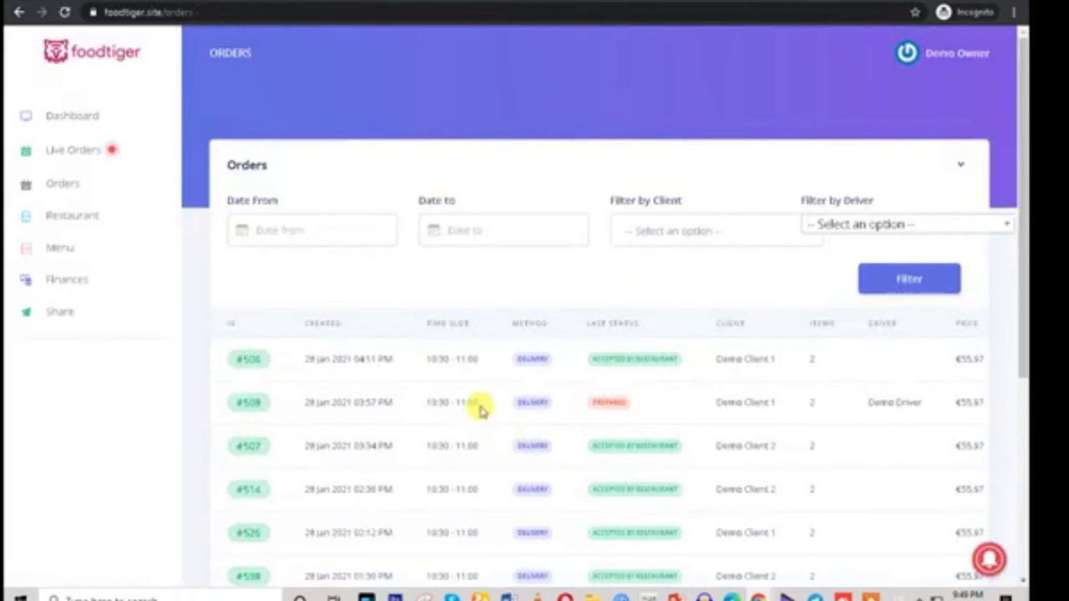
Open Leuka Pizza's Restaurant Management page and review its details and 05:00–23:00 working hours
{"action": "left_click", "coordinate": [62, 187]}
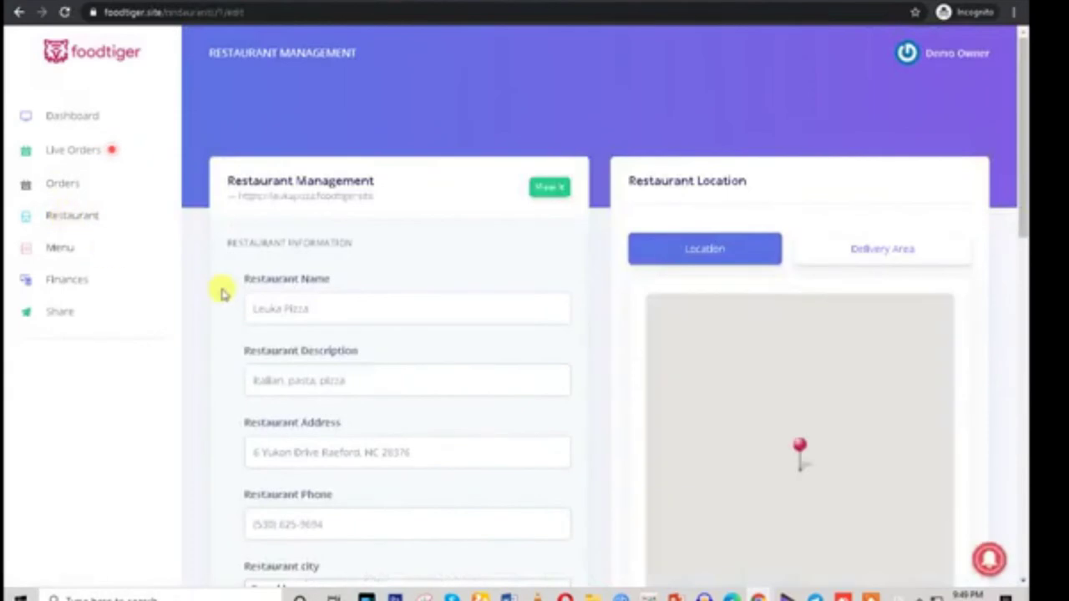
{"action": "scroll", "coordinate": [509, 414], "scroll_direction": "down", "scroll_amount": 3}
{"action": "scroll", "coordinate": [512, 422], "scroll_direction": "down", "scroll_amount": 8}
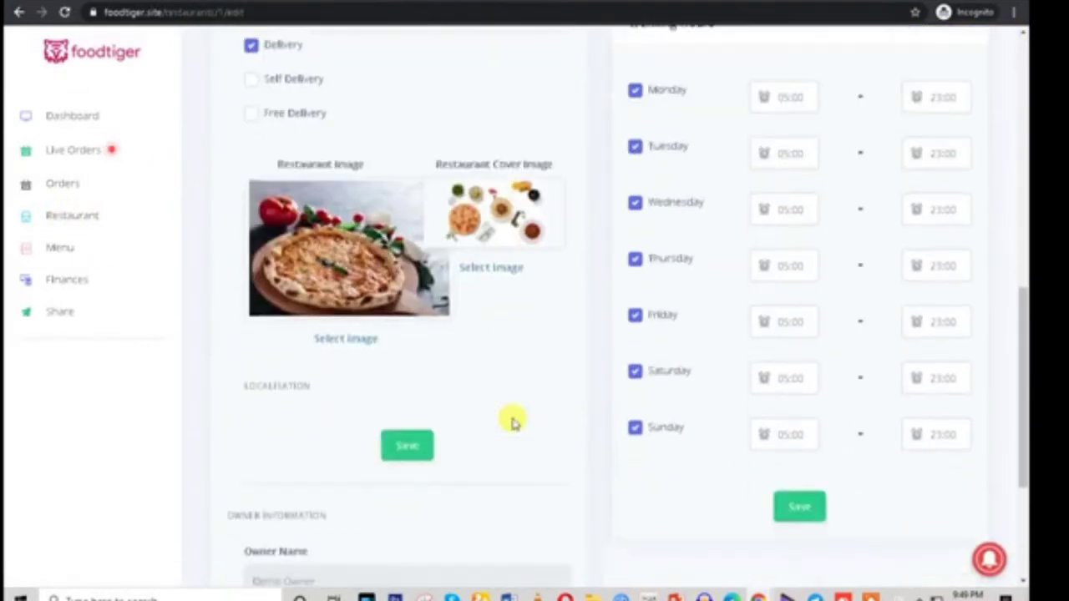
{"action": "scroll", "coordinate": [511, 422], "scroll_direction": "up", "scroll_amount": 5}
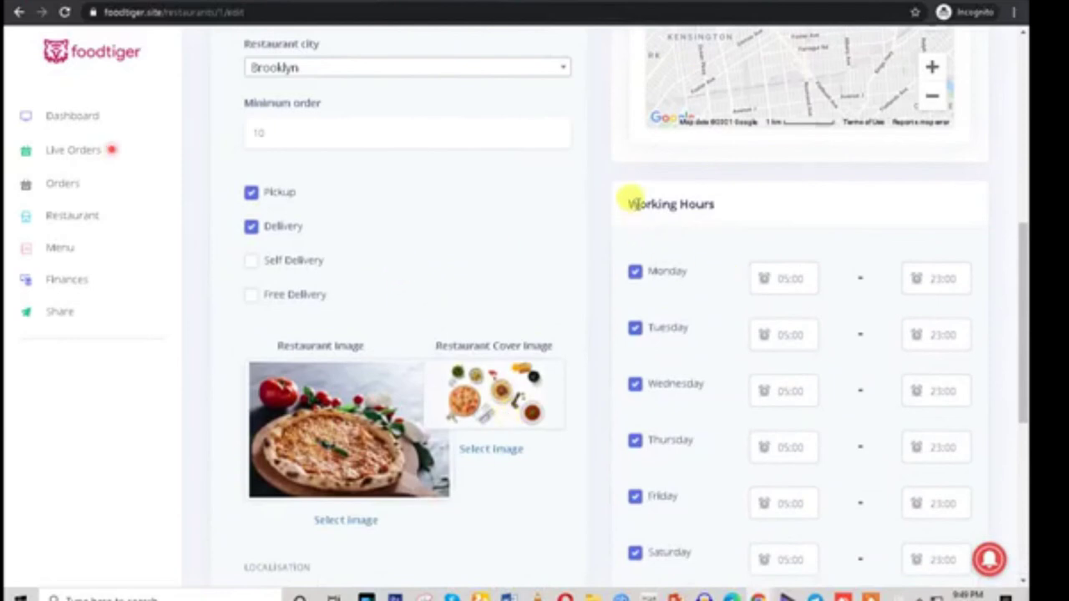
{"action": "left_click_drag", "start_coordinate": [639, 204], "coordinate": [716, 204]}
{"action": "left_click", "coordinate": [710, 280]}
{"action": "scroll", "coordinate": [830, 301], "scroll_direction": "down", "scroll_amount": 5}
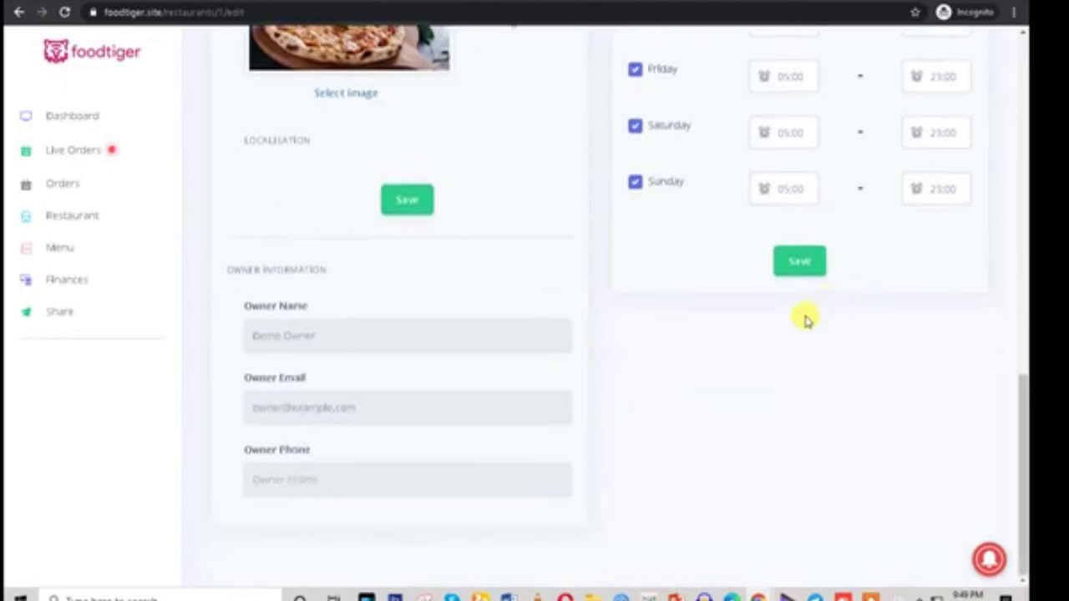
{"action": "scroll", "coordinate": [665, 462], "scroll_direction": "up", "scroll_amount": 9}
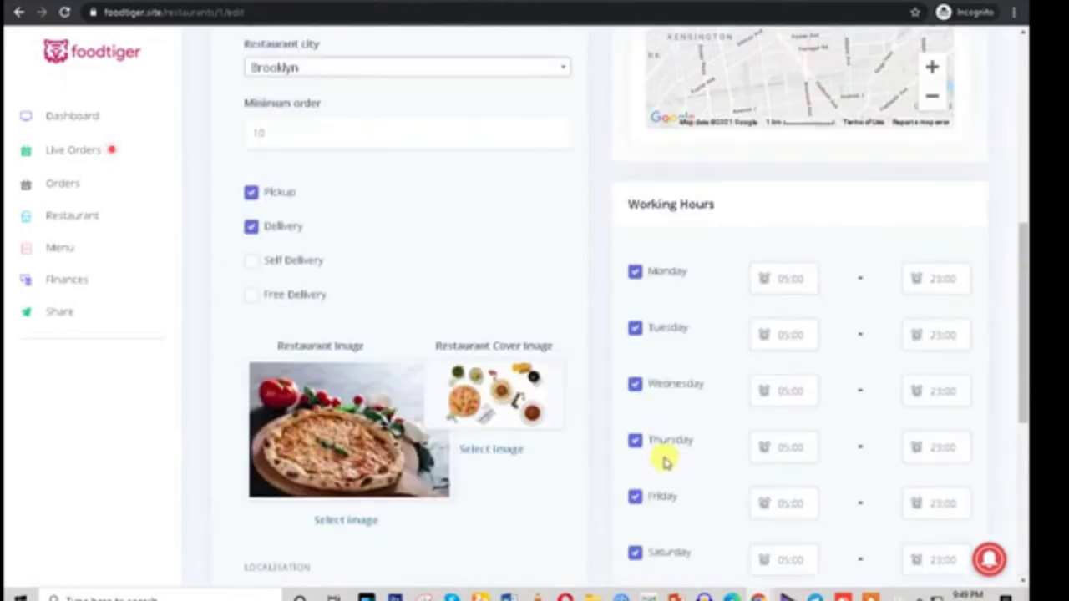